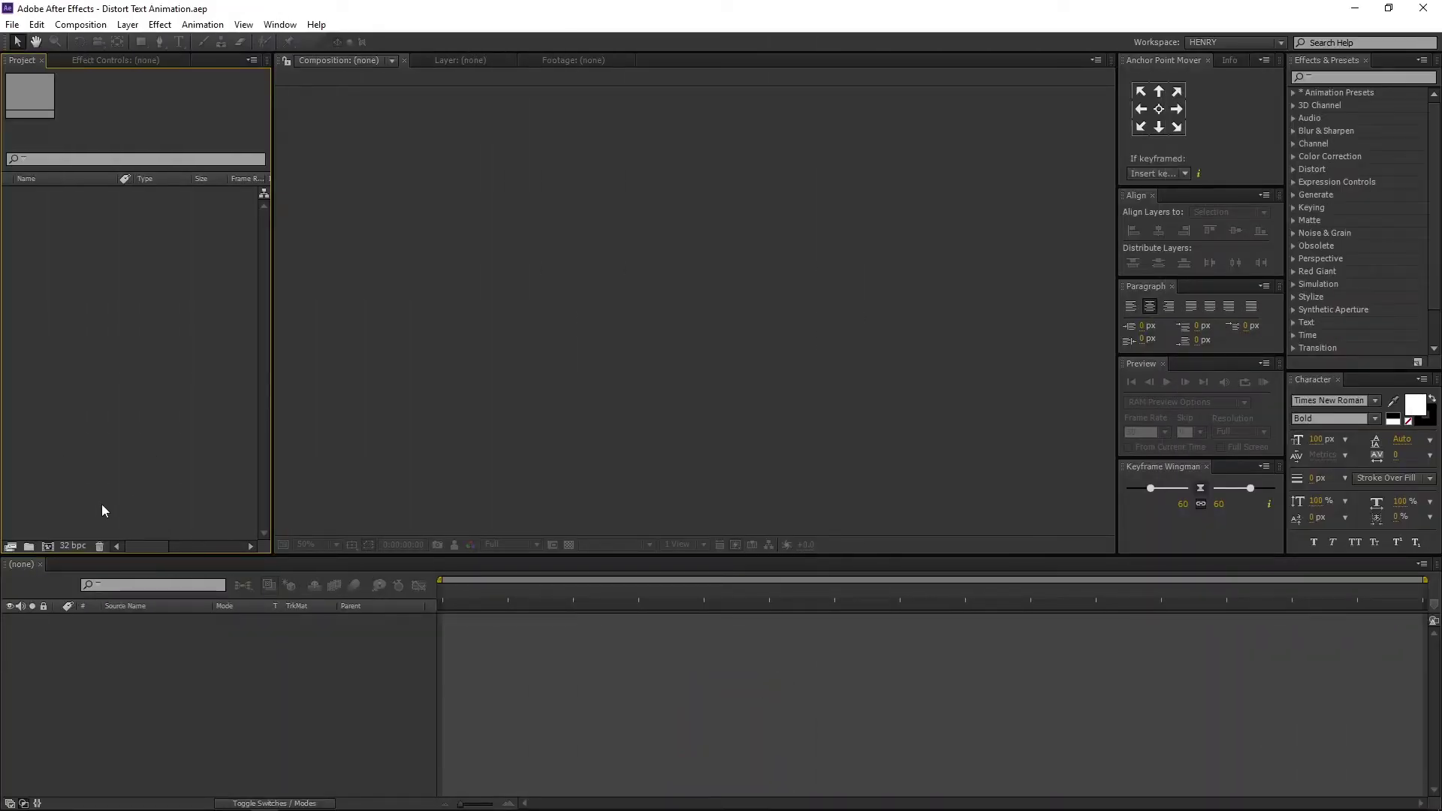
- Create a 1920 x 1080 composition named Distort Text Animation at 30 fps with a five-second duration
{"action": "left_click", "coordinate": [48, 546]}
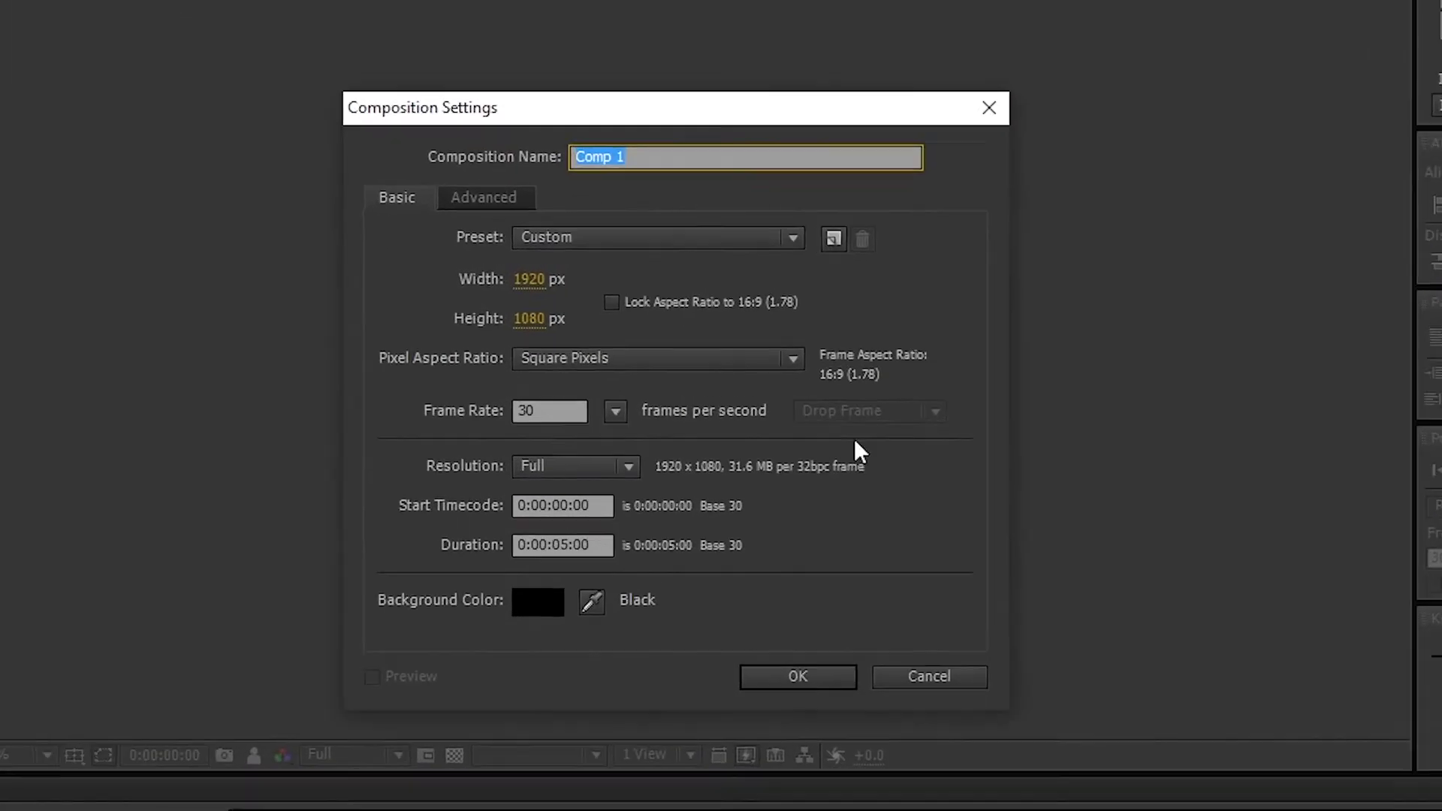
{"action": "type", "text": "D"}
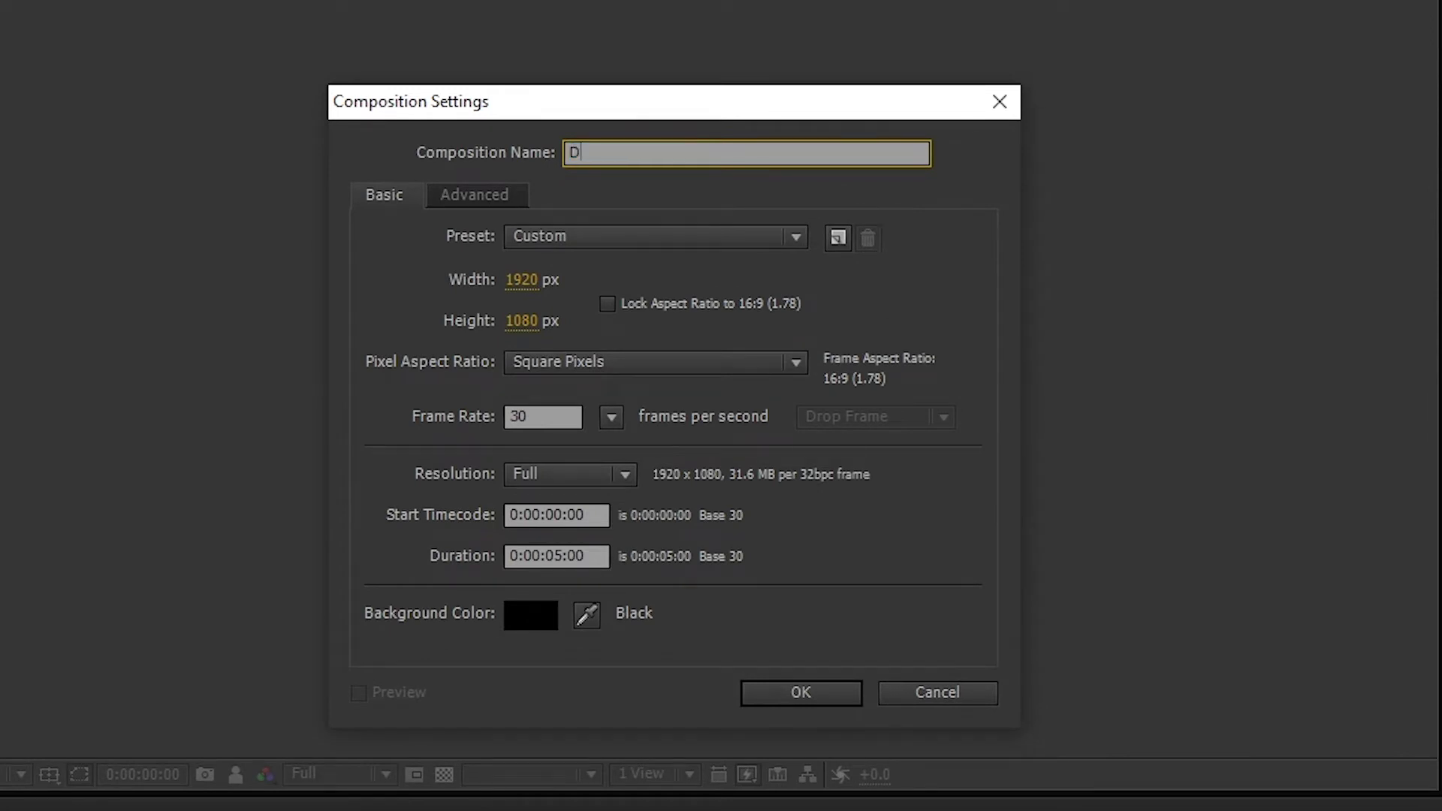
{"action": "type", "text": "istort Text Animation"}
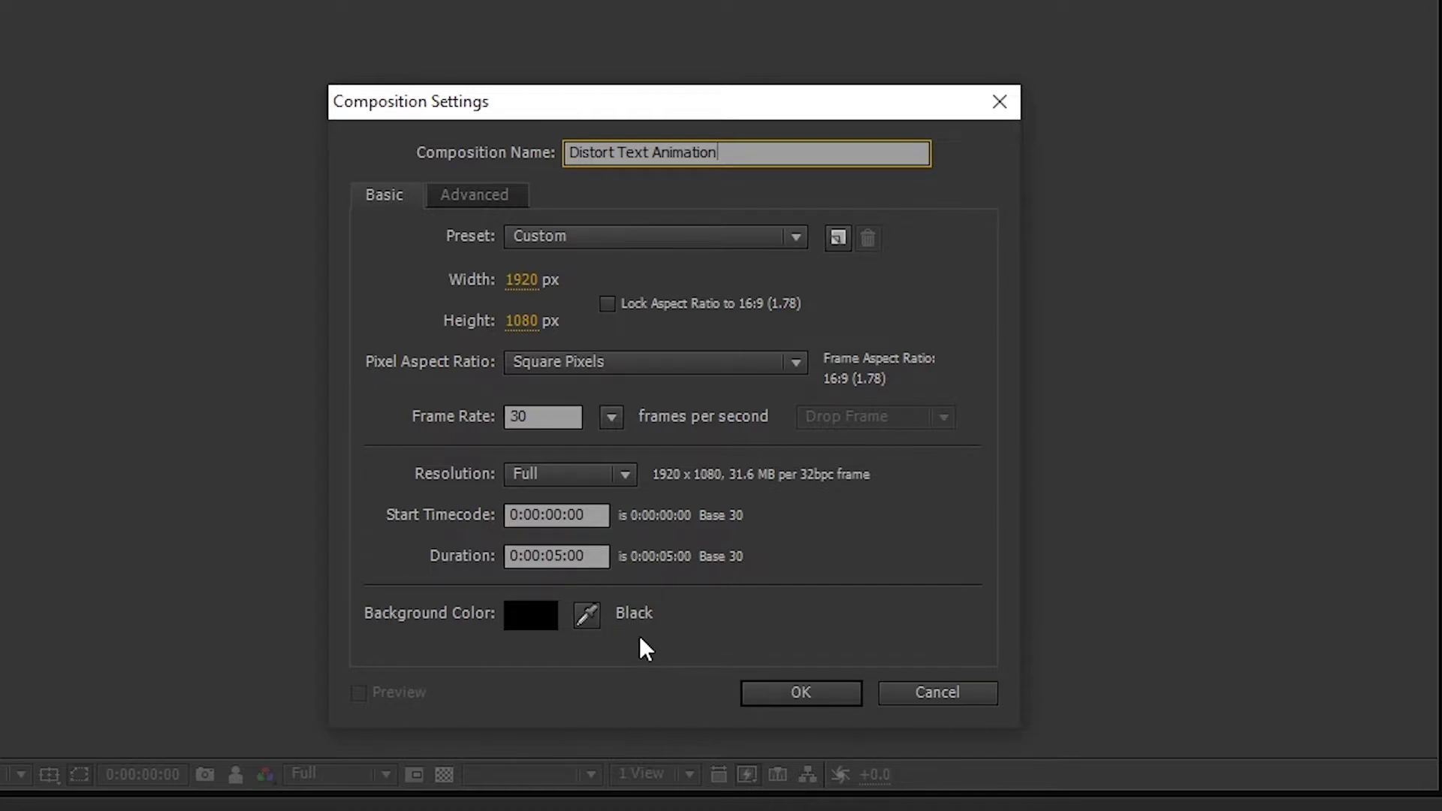
{"action": "left_click", "coordinate": [766, 698]}
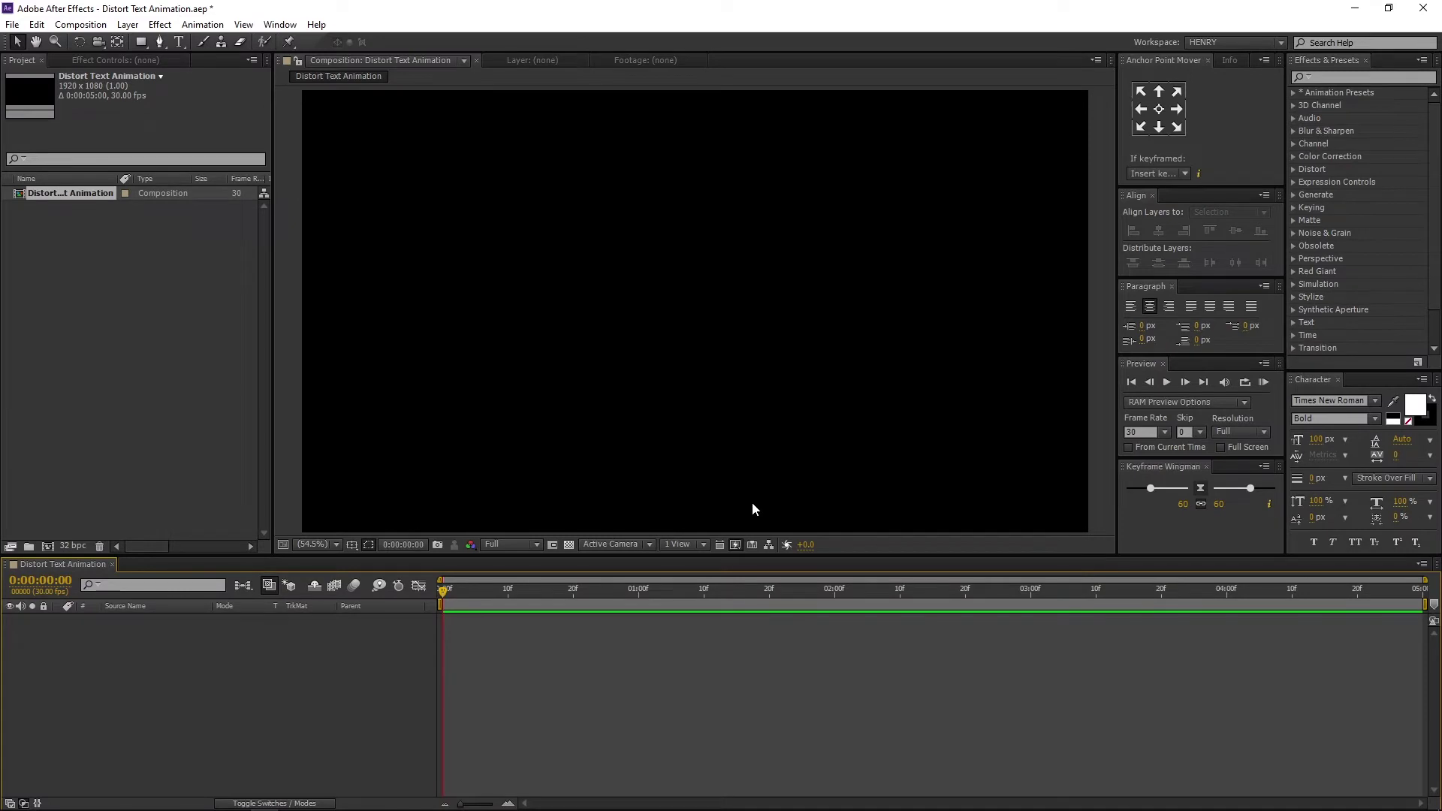
- Import Texture.jpg and Cracked Texture.png from the 00. Project Files folder into the project
{"action": "right_click", "coordinate": [103, 316]}
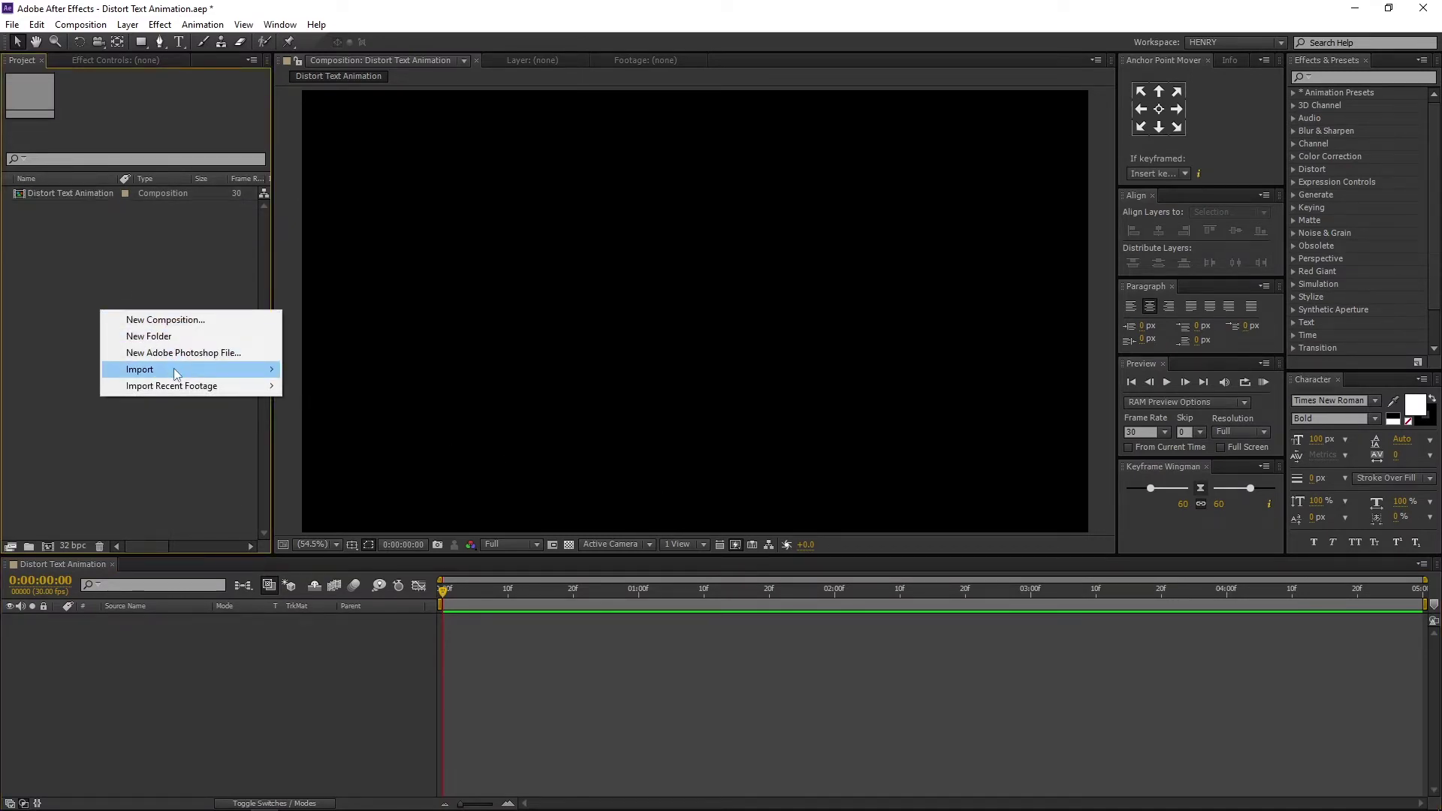
{"action": "mouse_move", "coordinate": [178, 370]}
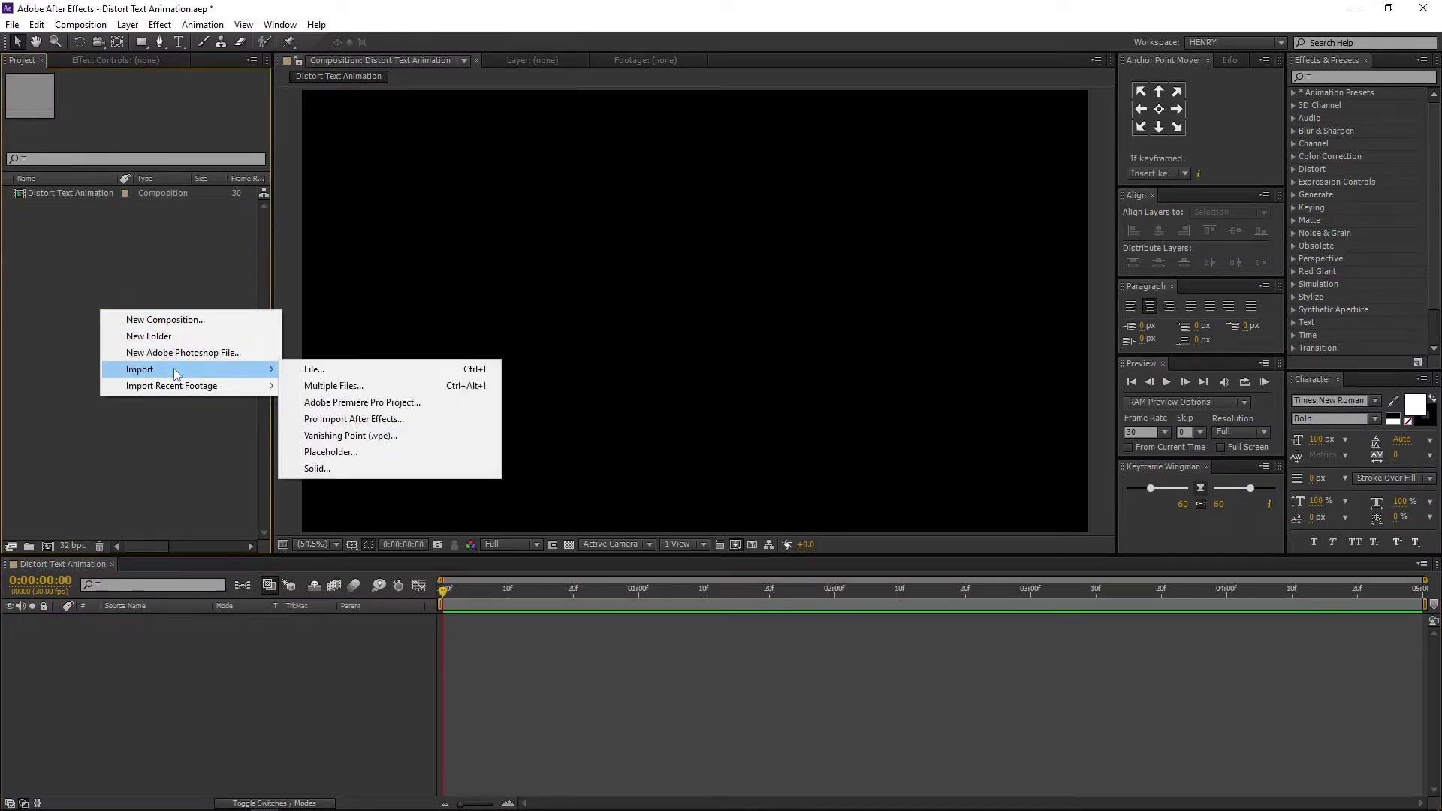
{"action": "left_click", "coordinate": [389, 368]}
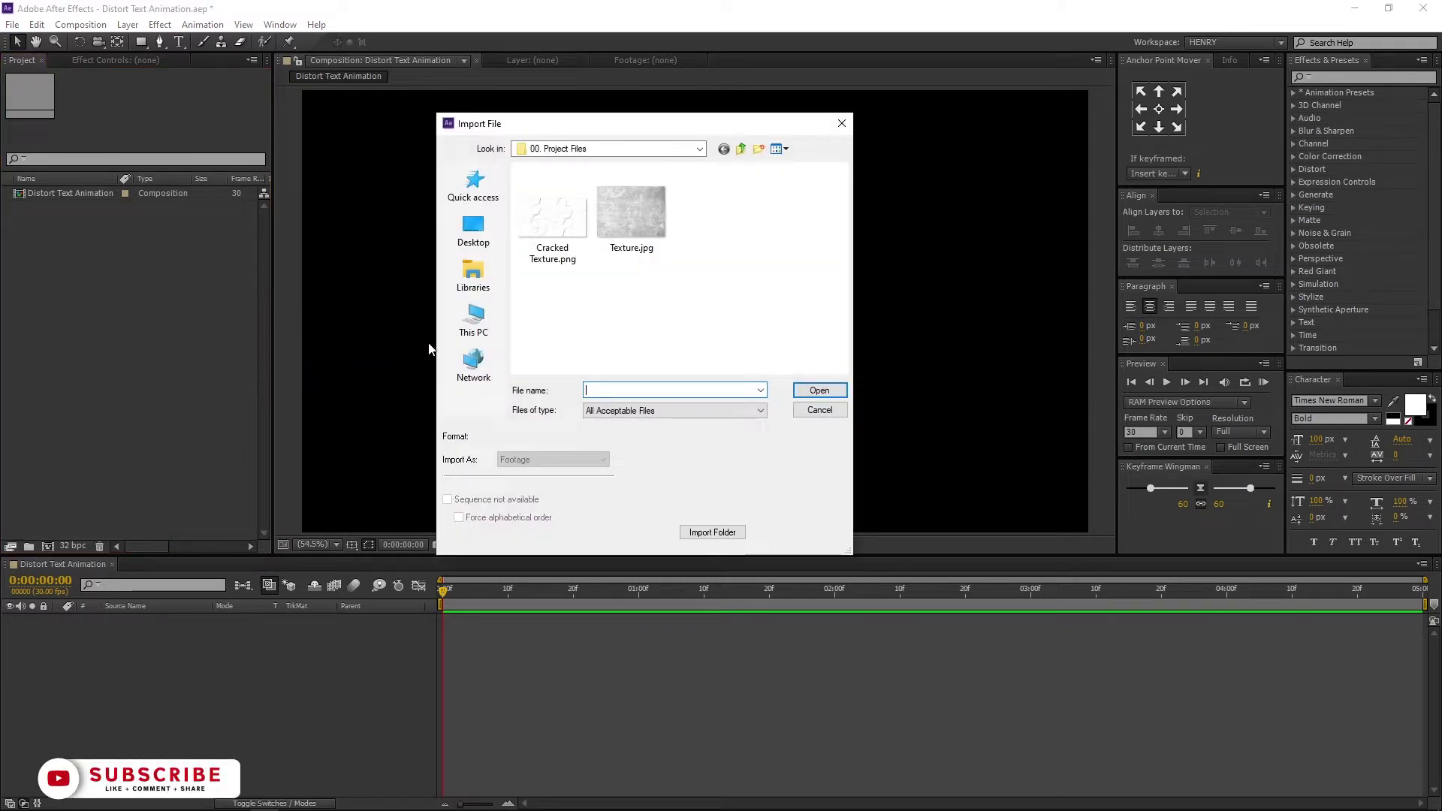
{"action": "left_click_drag", "start_coordinate": [679, 299], "coordinate": [560, 188]}
{"action": "left_click", "coordinate": [810, 392]}
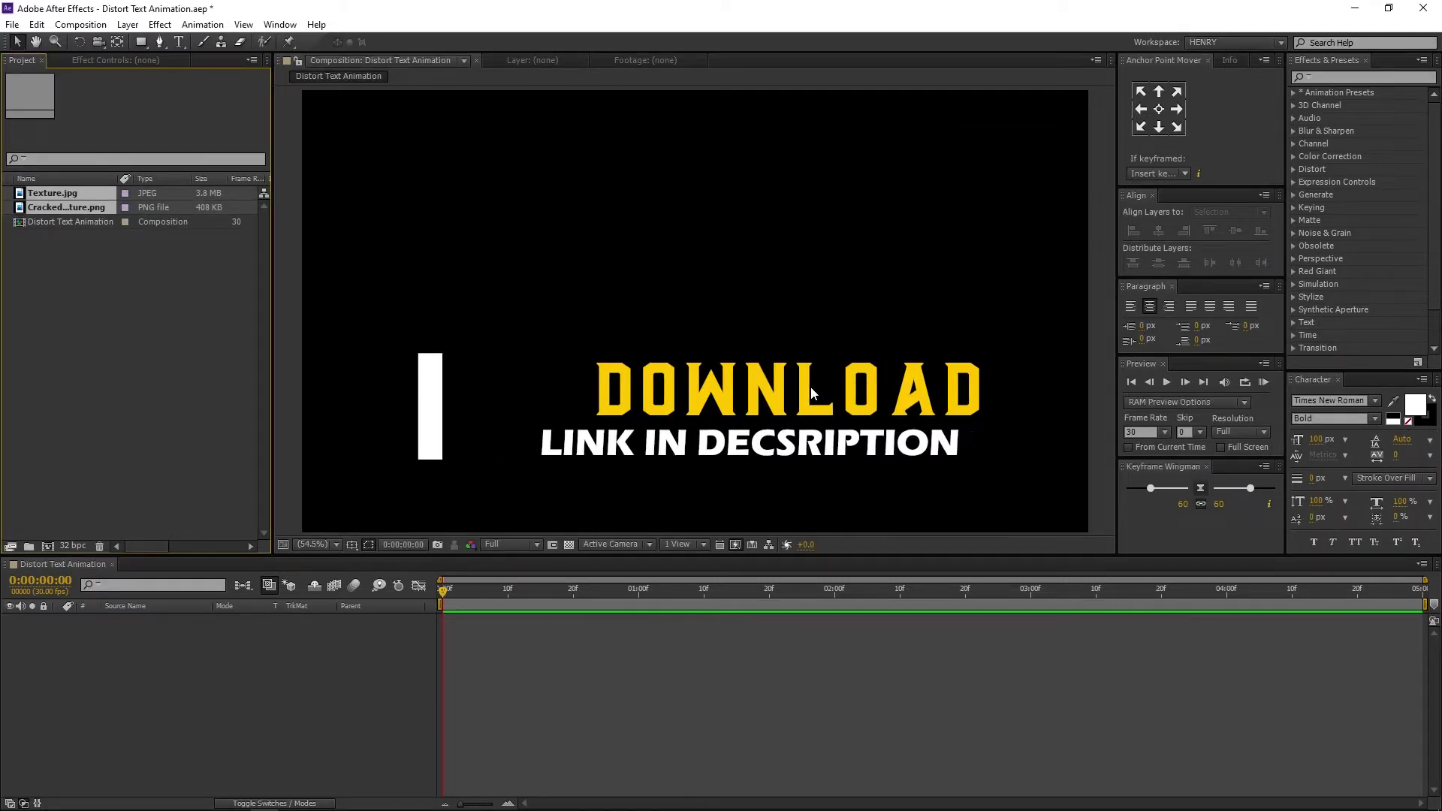
- Create a second 1920 x 1080, 30 fps, five-second composition named Text
{"action": "left_click", "coordinate": [47, 547]}
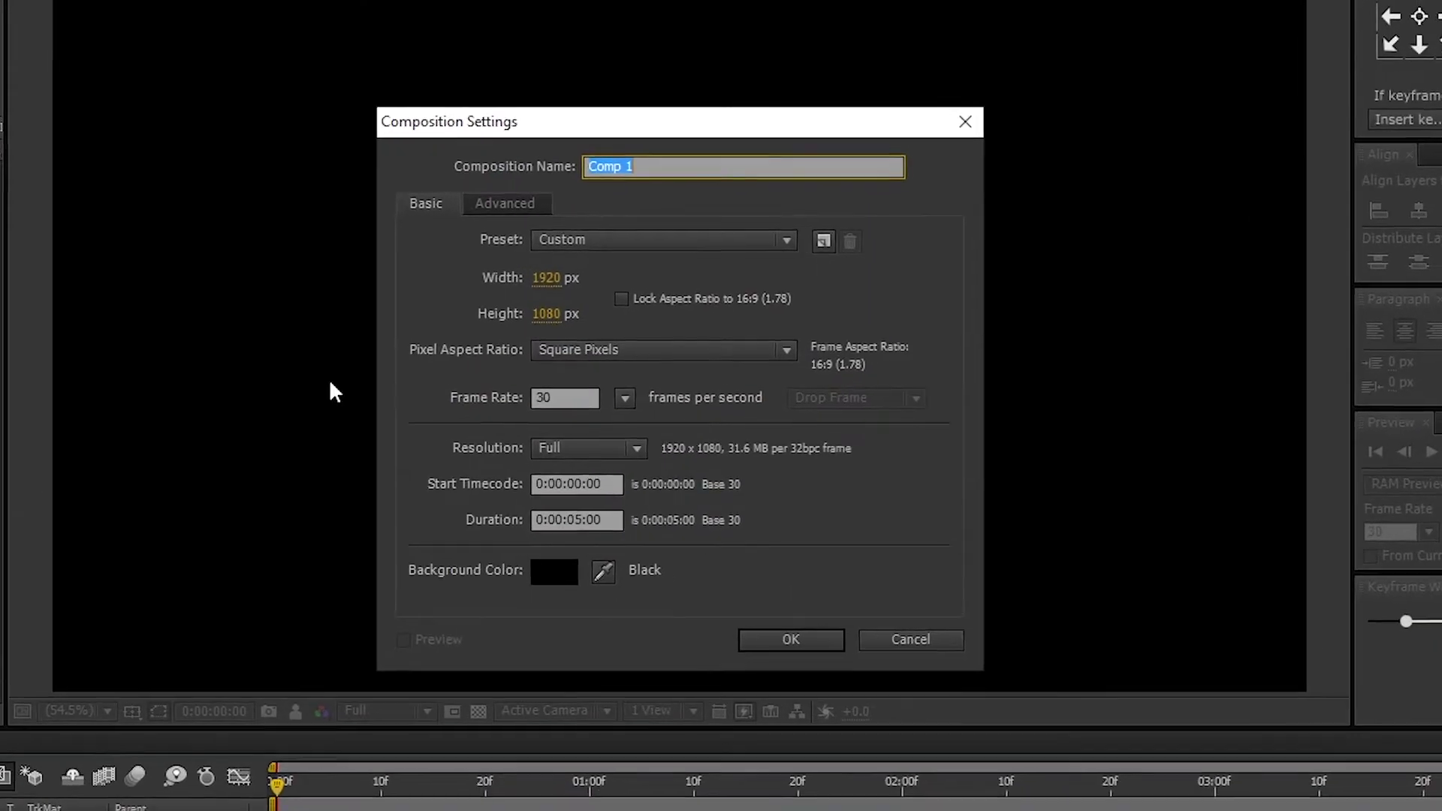
{"action": "type", "text": "Text"}
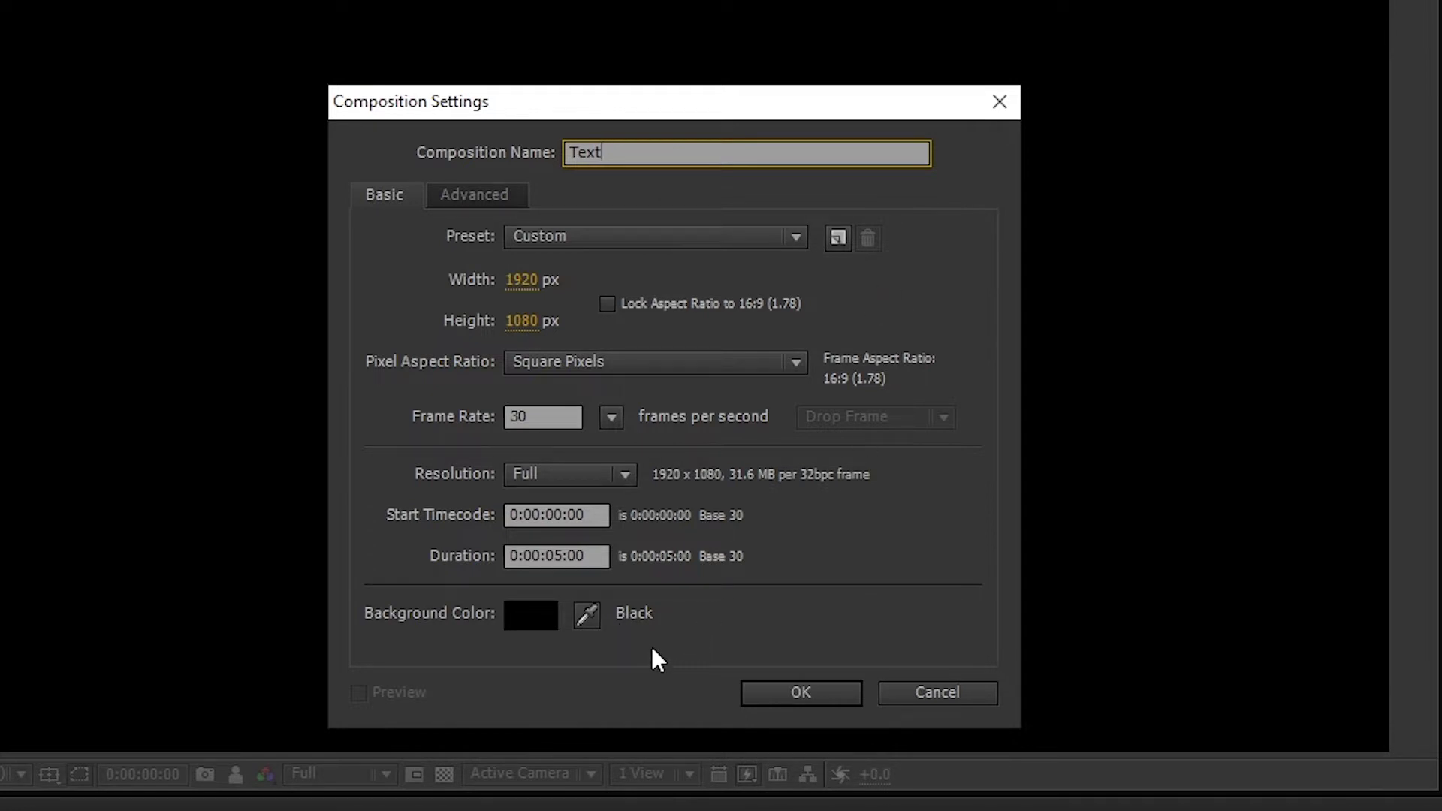
{"action": "left_click", "coordinate": [800, 692]}
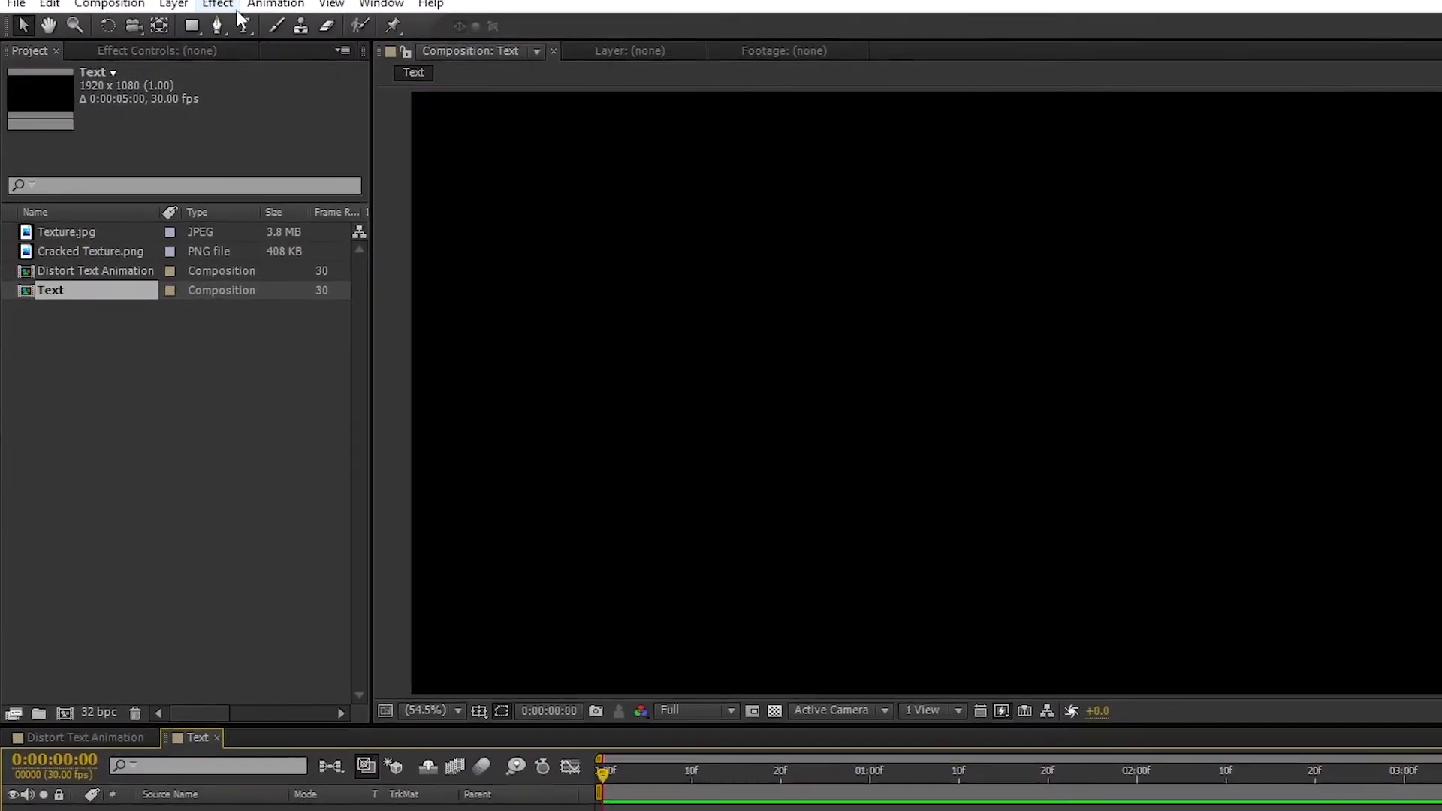
- Set up the Type tool with the Maximum Impact font at 300 px, with faux bold and all caps enabled
{"action": "left_click_drag", "start_coordinate": [242, 25], "coordinate": [314, 25]}
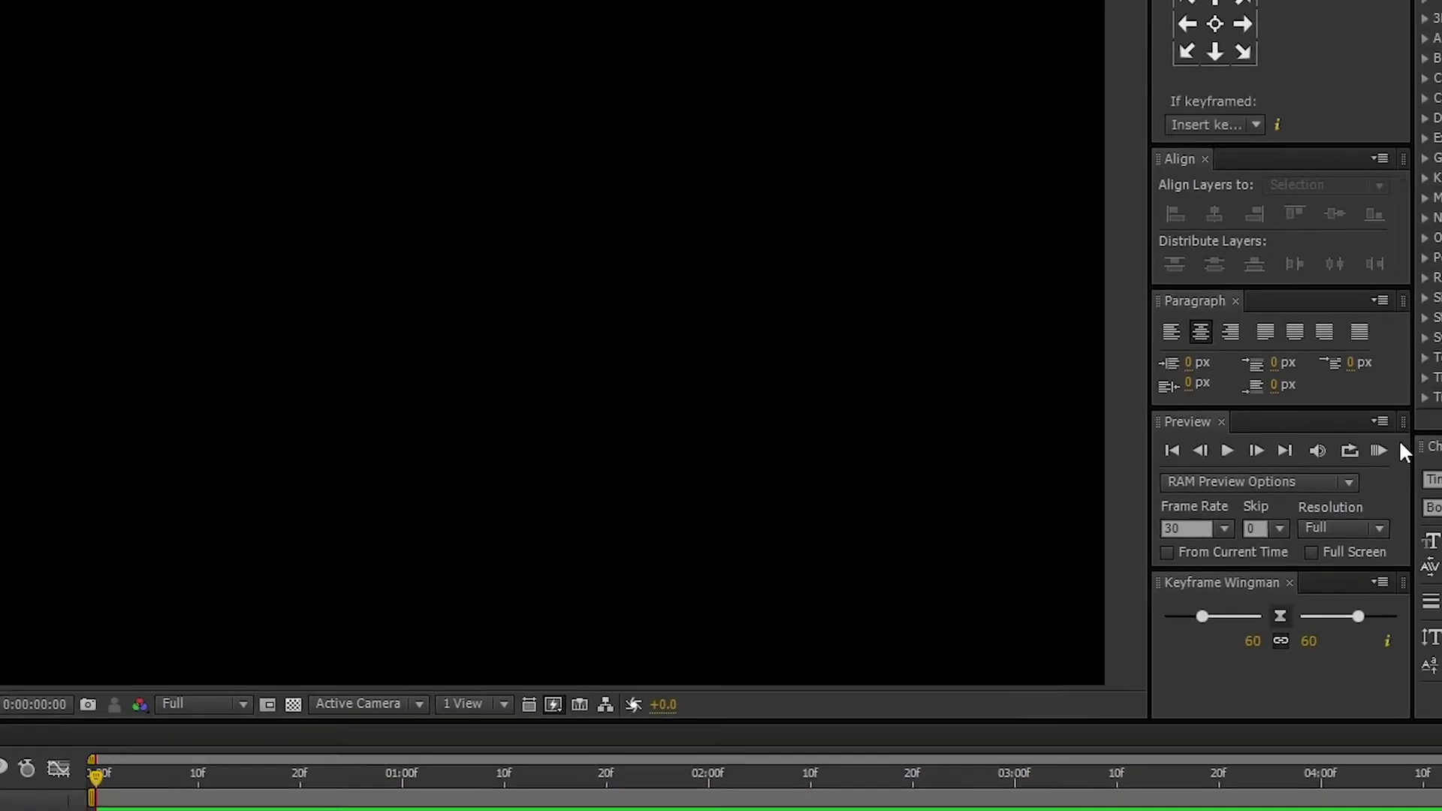
{"action": "left_click", "coordinate": [1257, 443]}
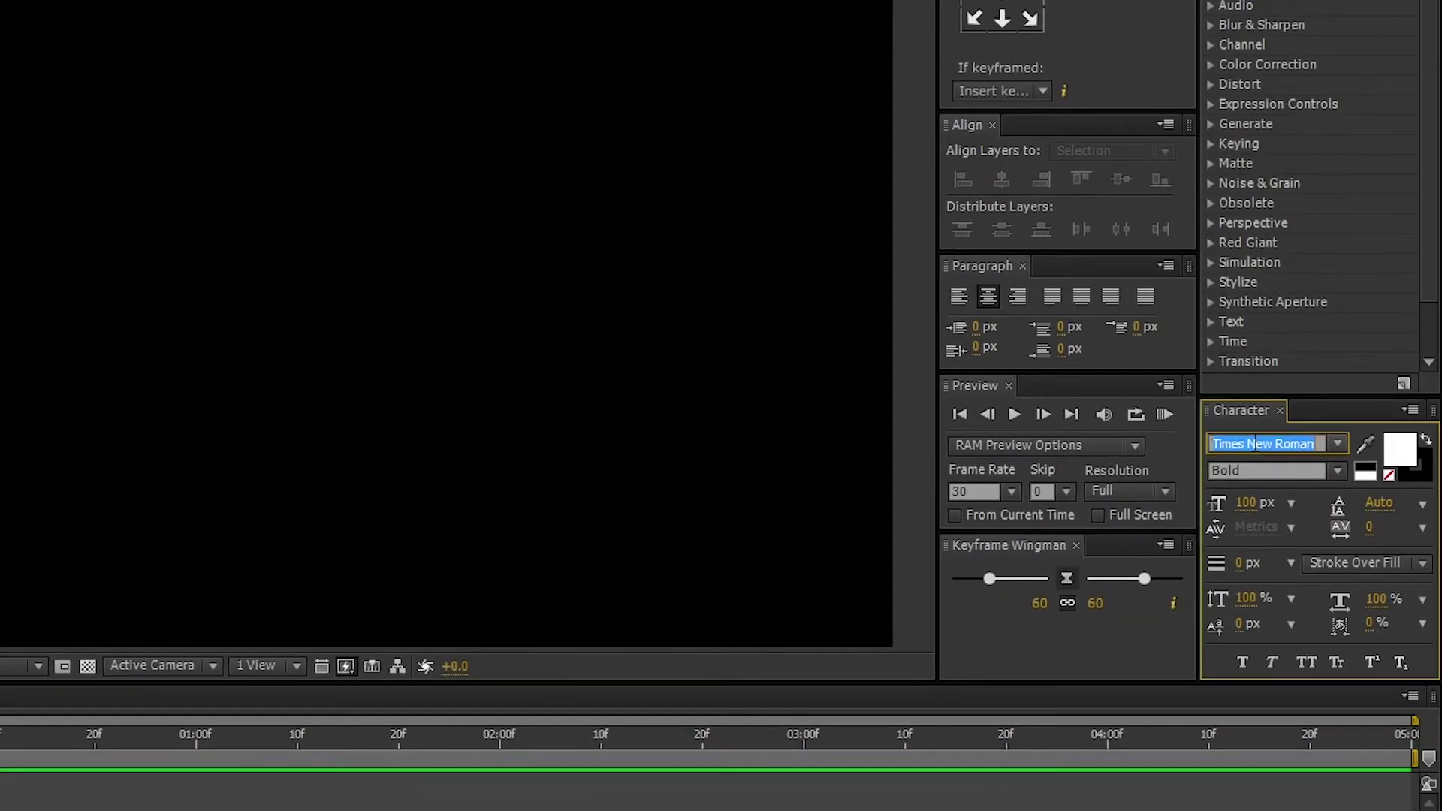
{"action": "type", "text": "Maximum Impact"}
{"action": "key", "text": "Return"}
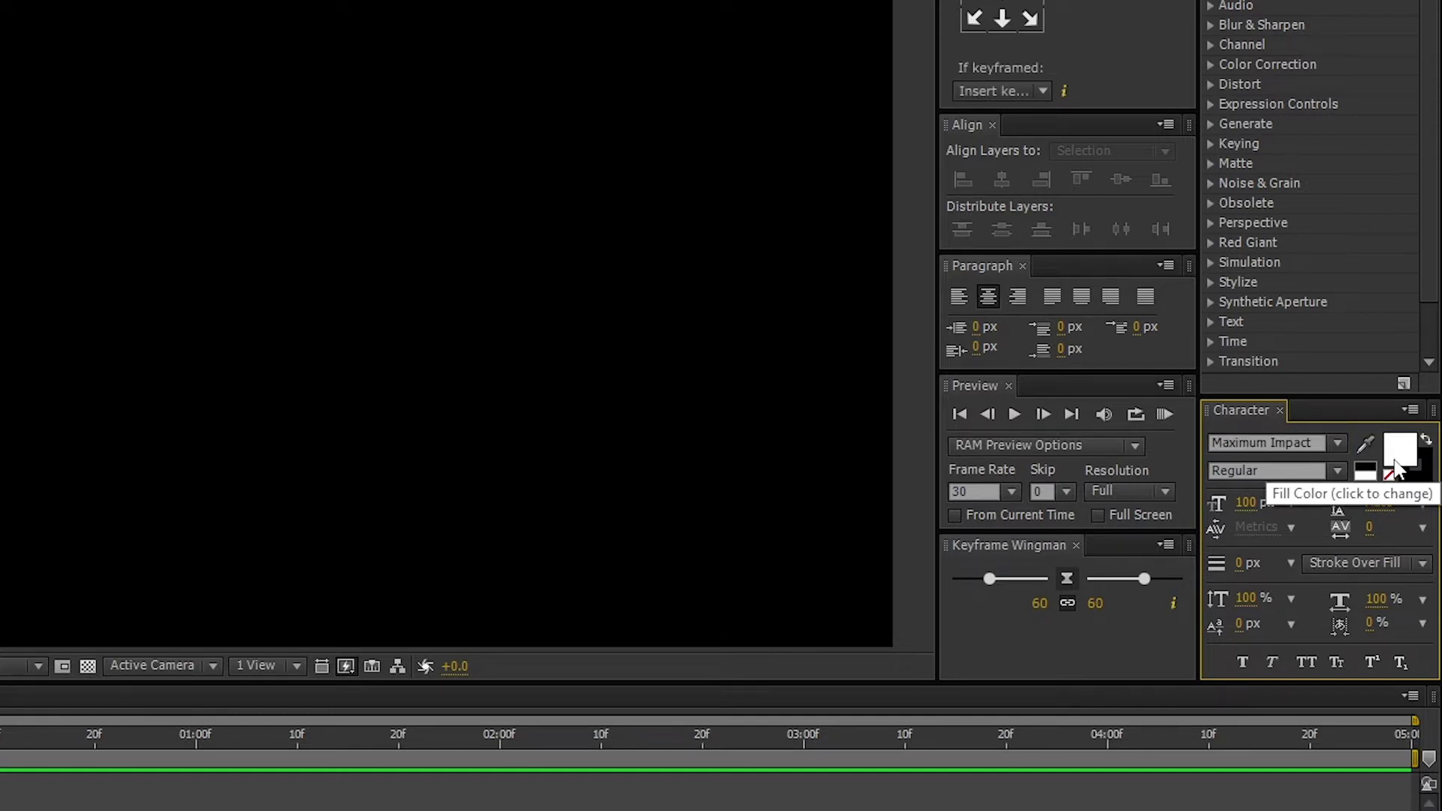
{"action": "left_click", "coordinate": [1273, 510]}
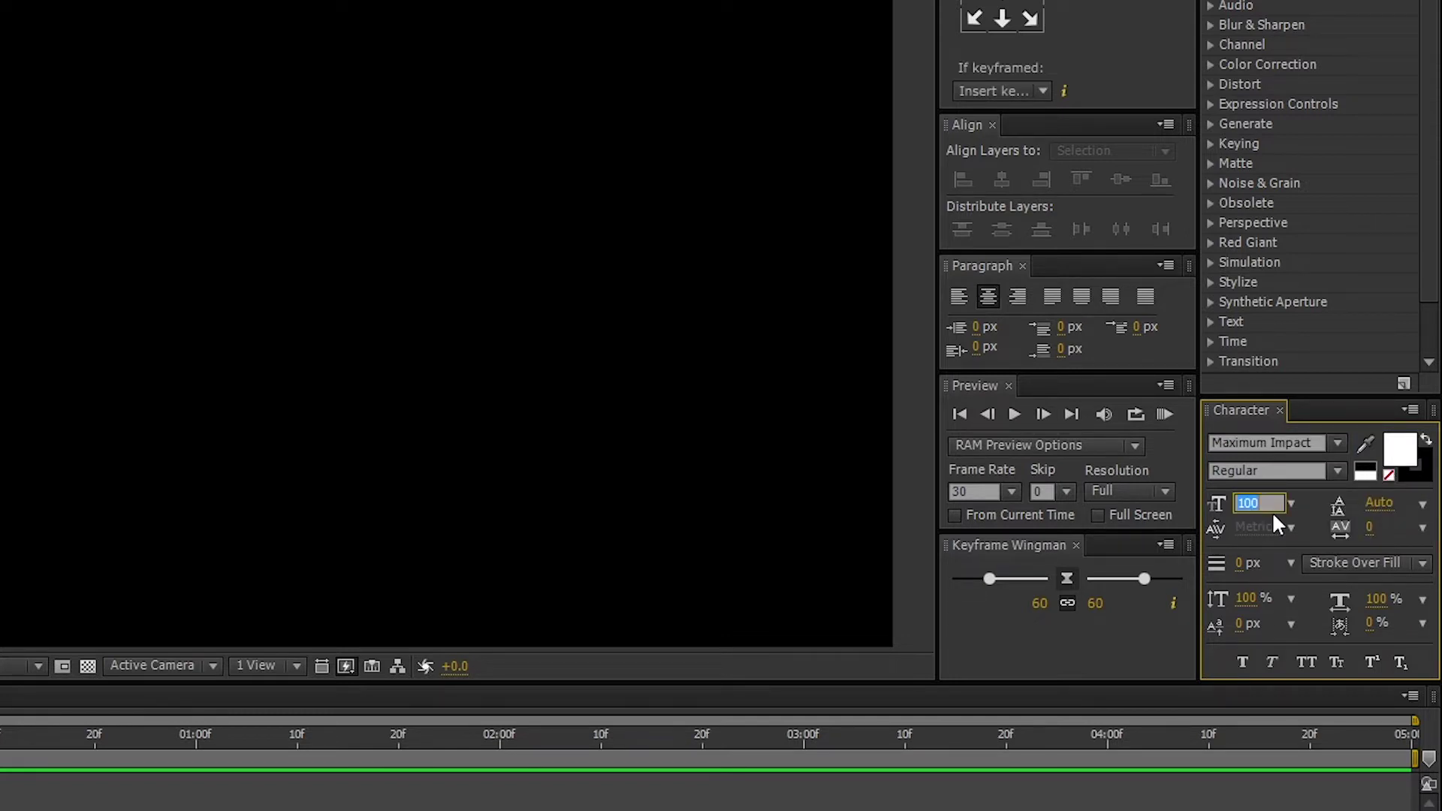
{"action": "type", "text": "300"}
{"action": "left_click", "coordinate": [1243, 660]}
{"action": "left_click", "coordinate": [1307, 663]}
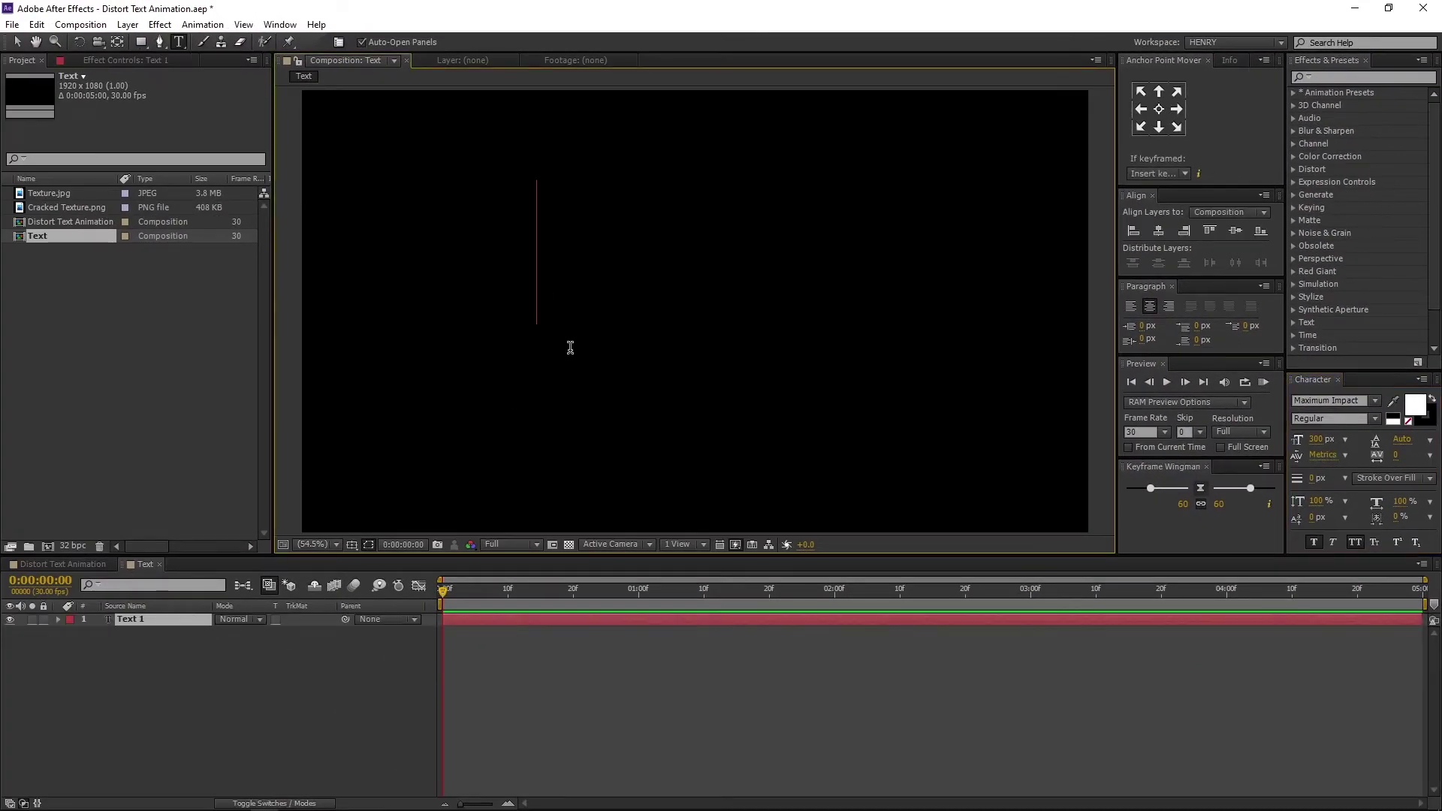
- Add a text layer reading DISTORT to the Text composition
{"action": "type", "text": "DISTORT"}
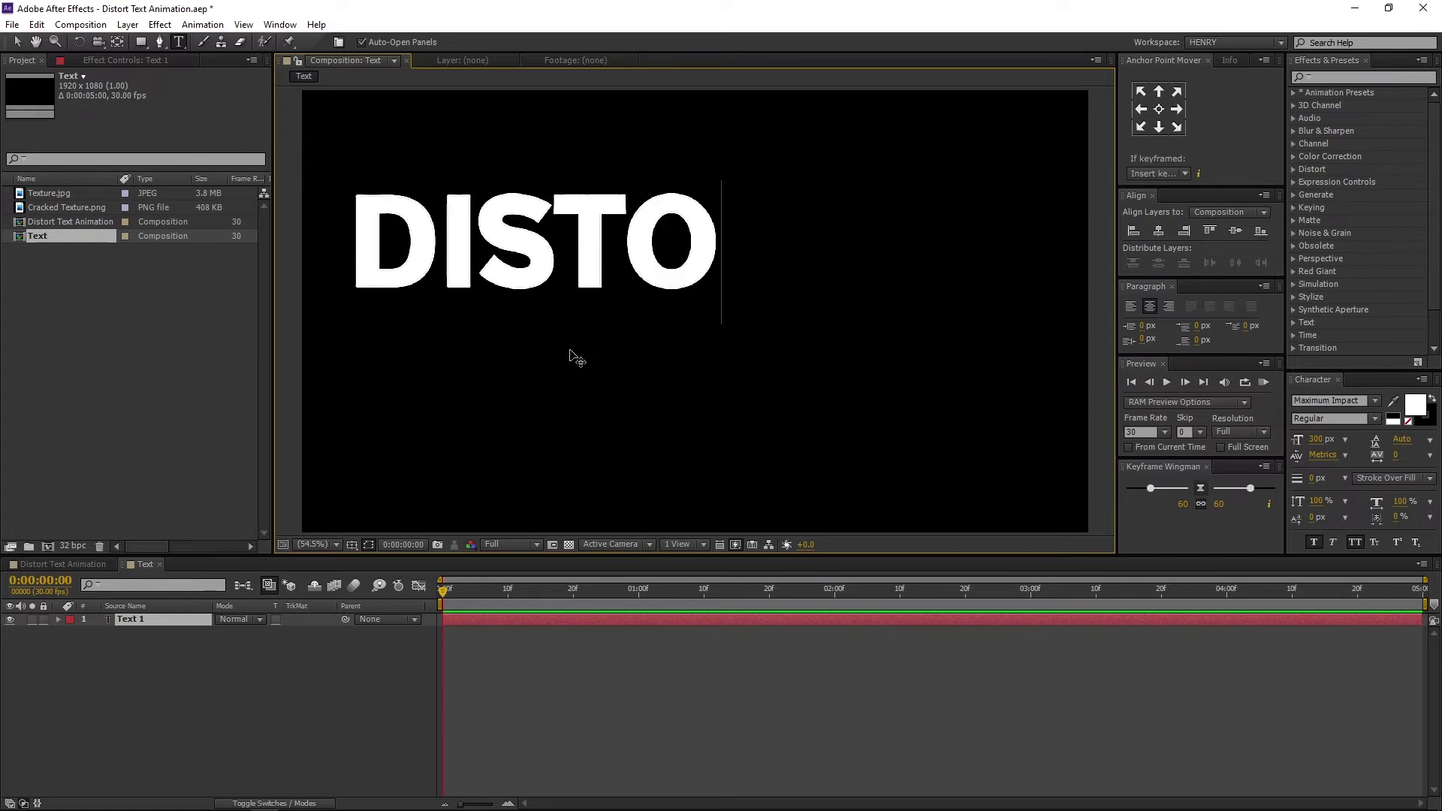
{"action": "key", "text": "Escape"}
{"action": "key", "text": "v"}
- Centre the DISTORT text horizontally and vertically in the composition with its anchor point at its middle, and save the project
{"action": "left_click", "coordinate": [1161, 232]}
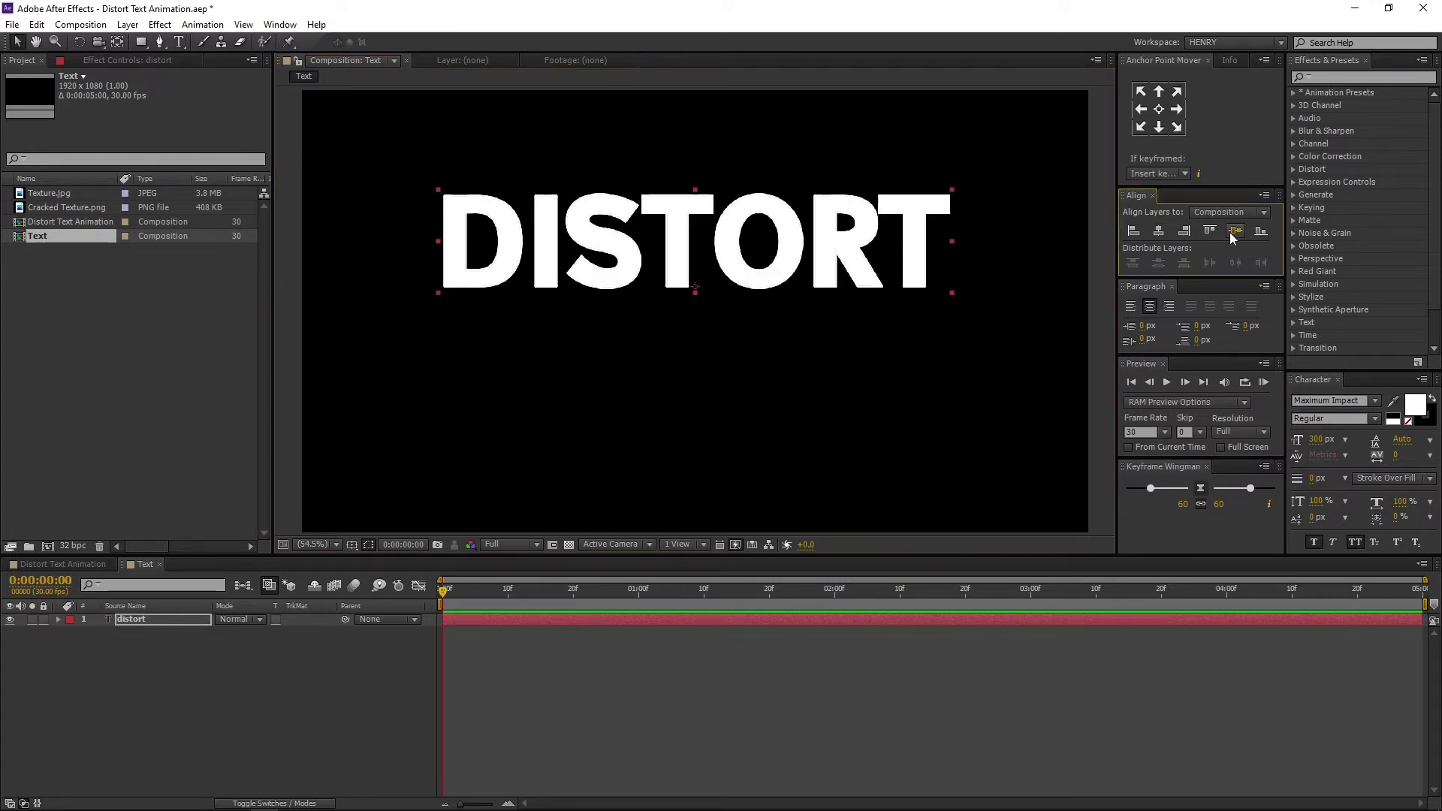
{"action": "left_click", "coordinate": [1236, 231]}
{"action": "left_click", "coordinate": [1160, 109]}
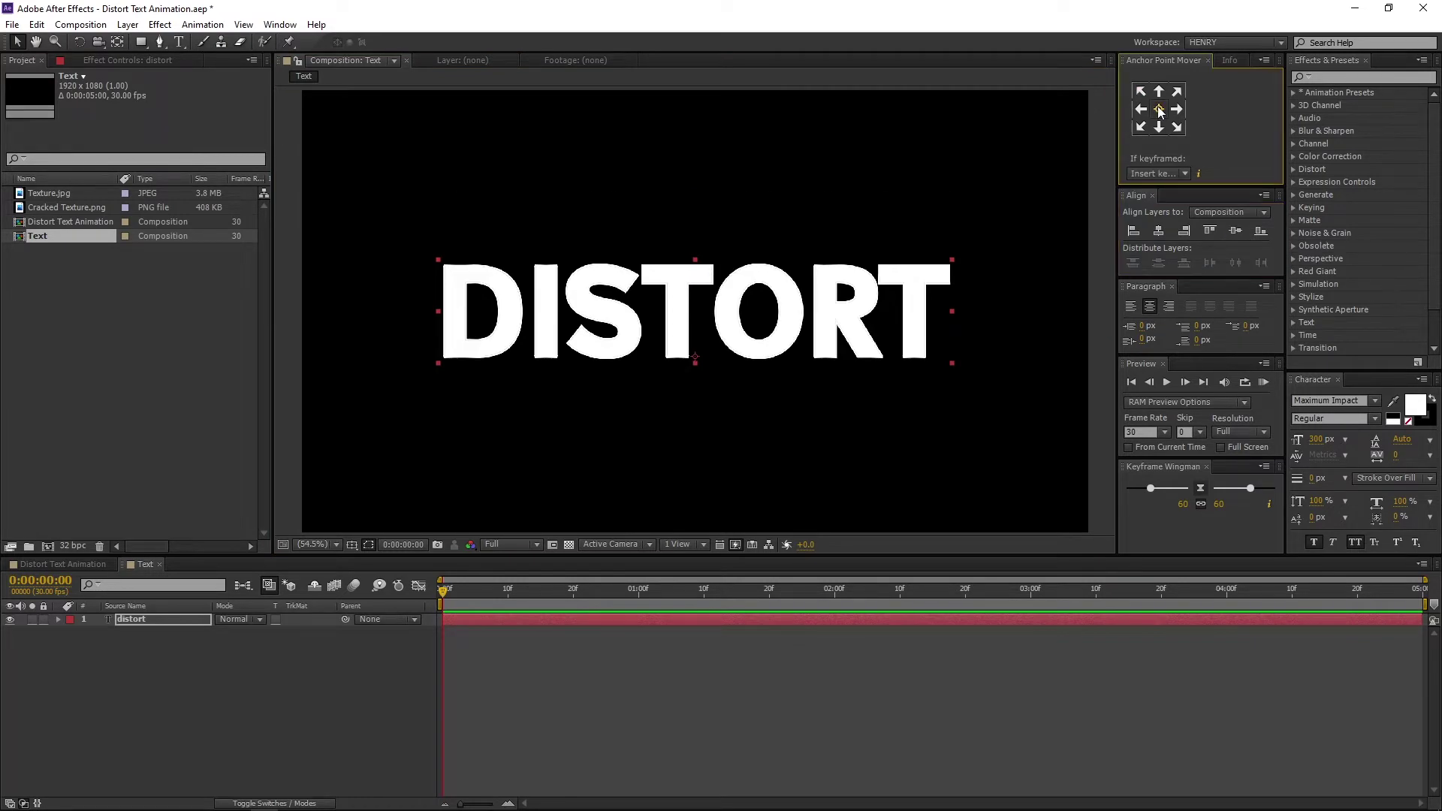
{"action": "key", "text": "ctrl+s"}
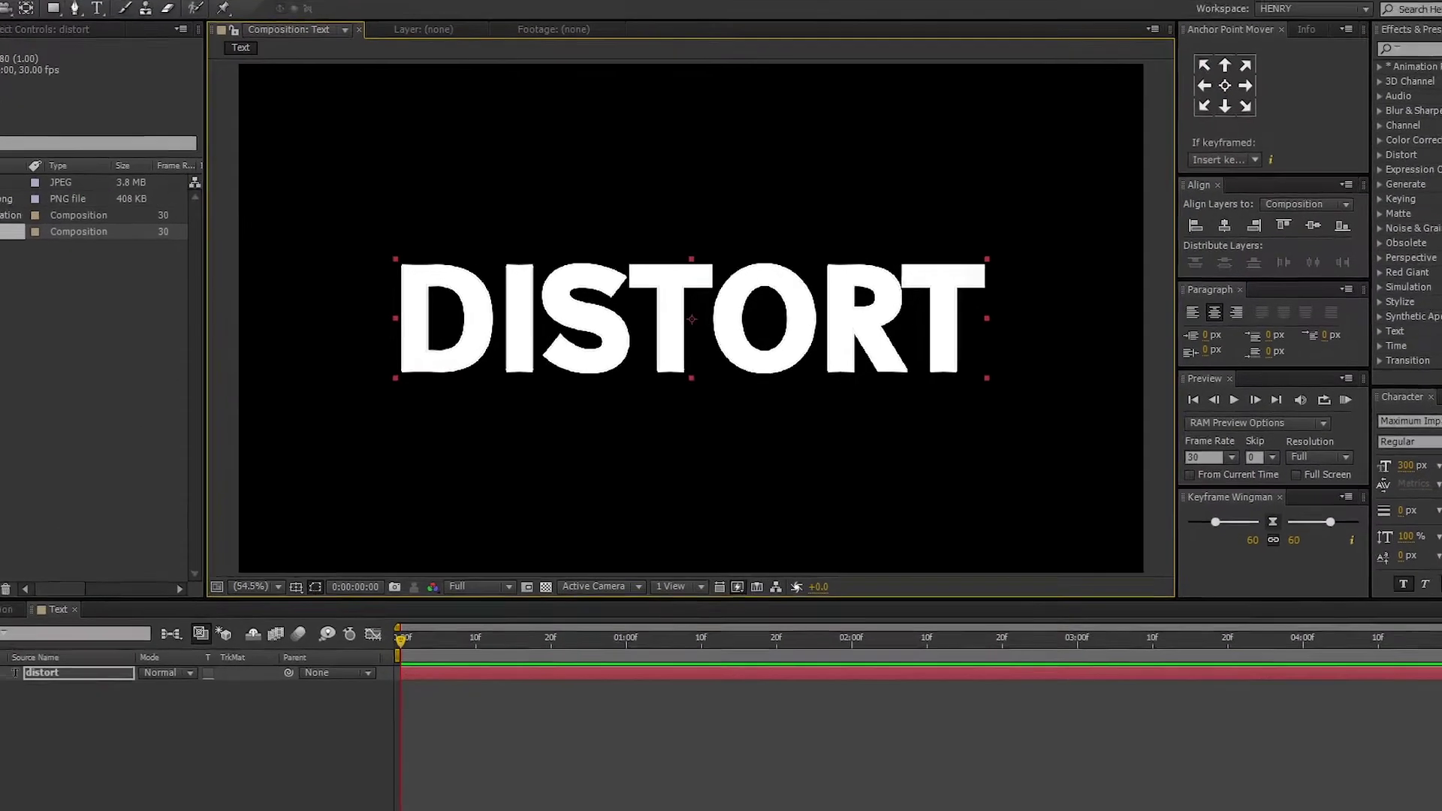
- Create a third 1920 x 1080, 30 fps, five-second composition named Text + Saber
{"action": "left_click", "coordinate": [49, 547]}
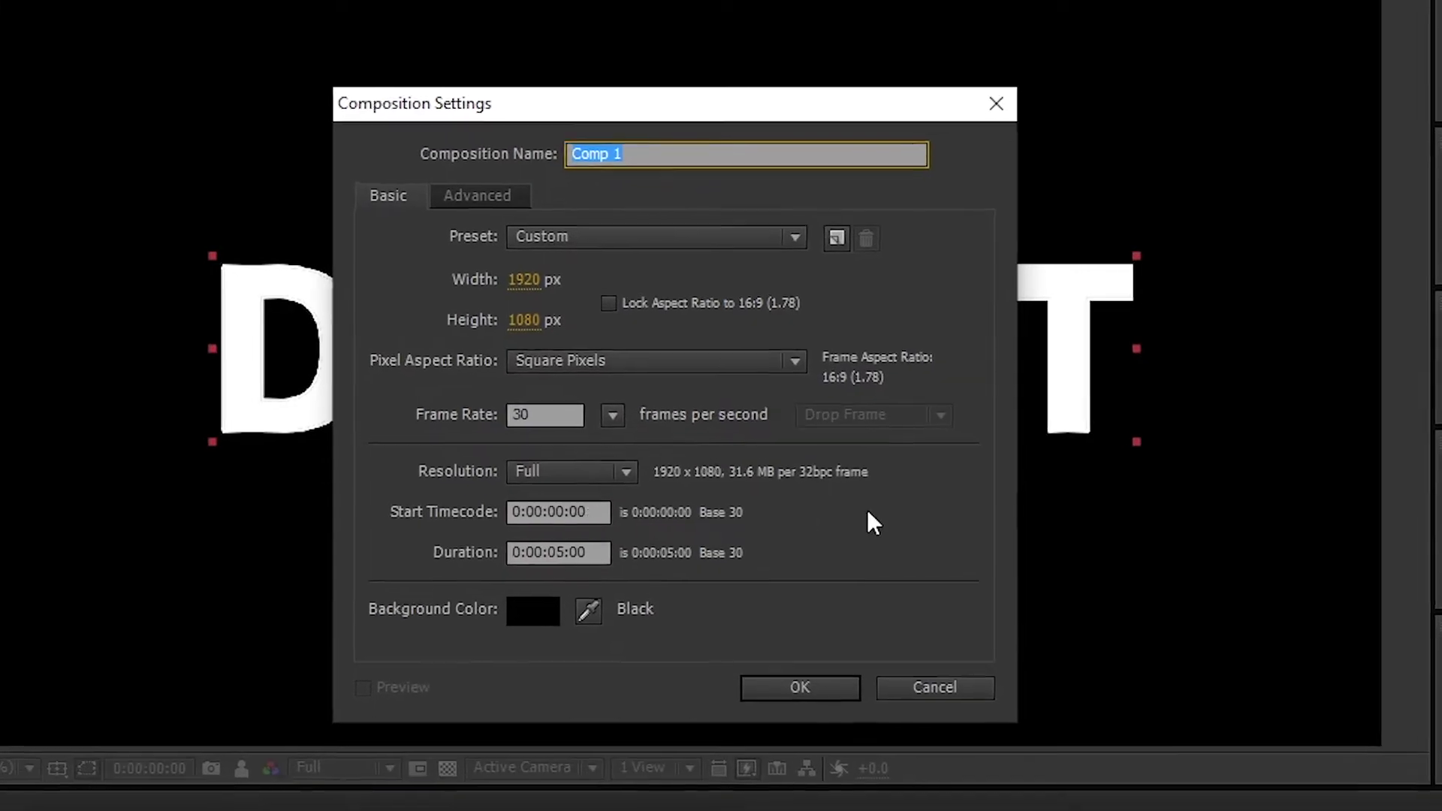
{"action": "type", "text": "Text + "}
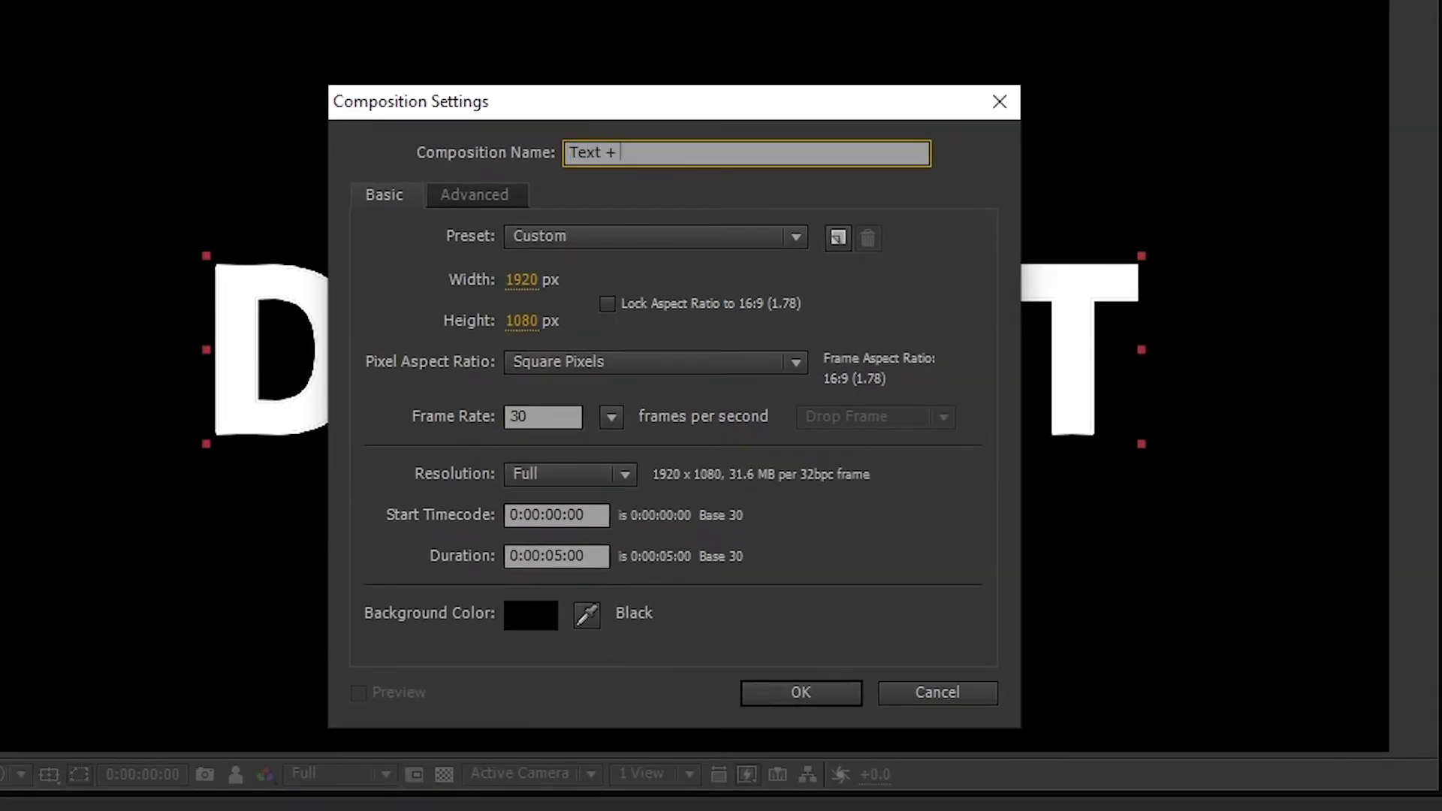
{"action": "type", "text": "Saber"}
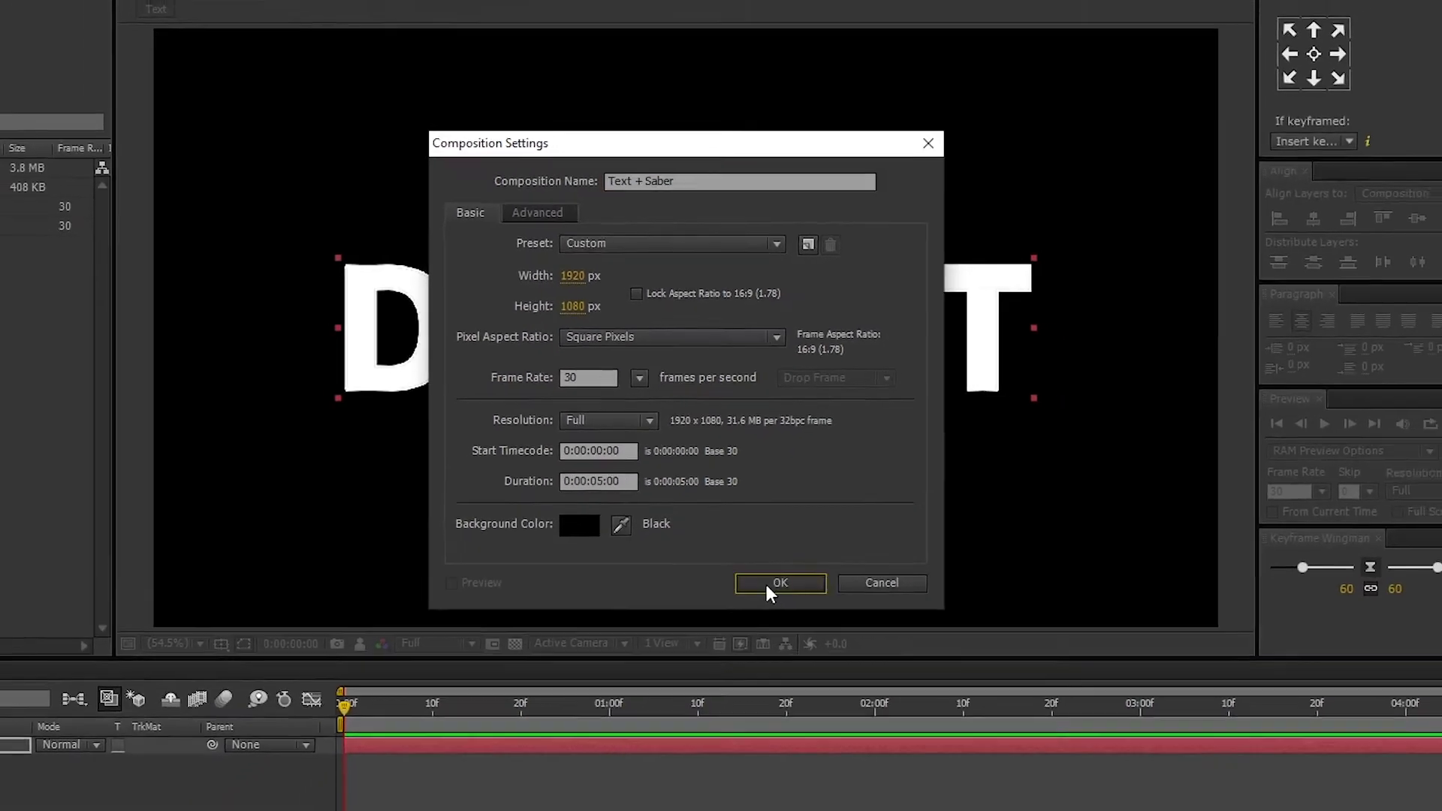
{"action": "left_click", "coordinate": [782, 651]}
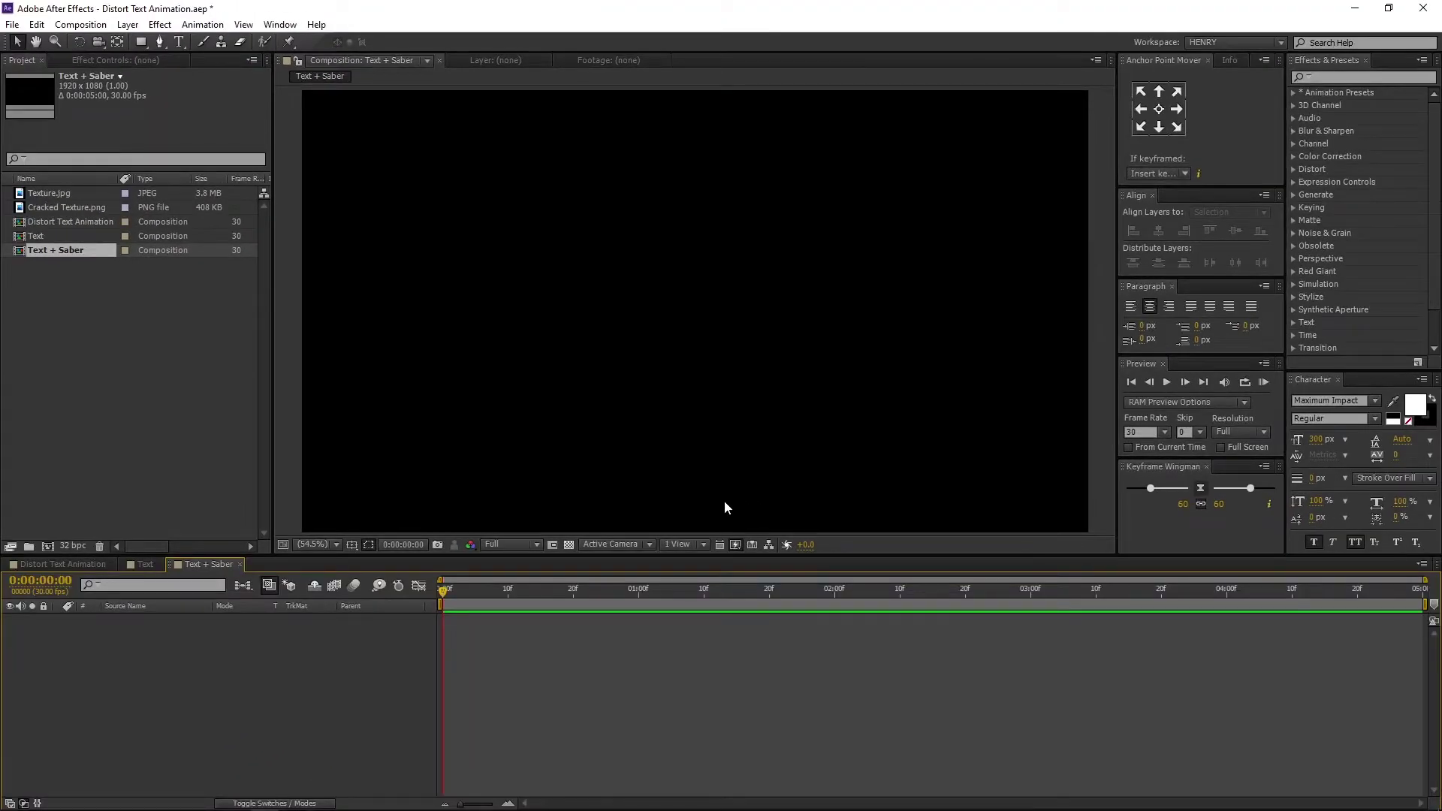
- Copy the distort text layer from the Text composition into Text + Saber and hide the pasted layer
{"action": "left_click", "coordinate": [147, 564]}
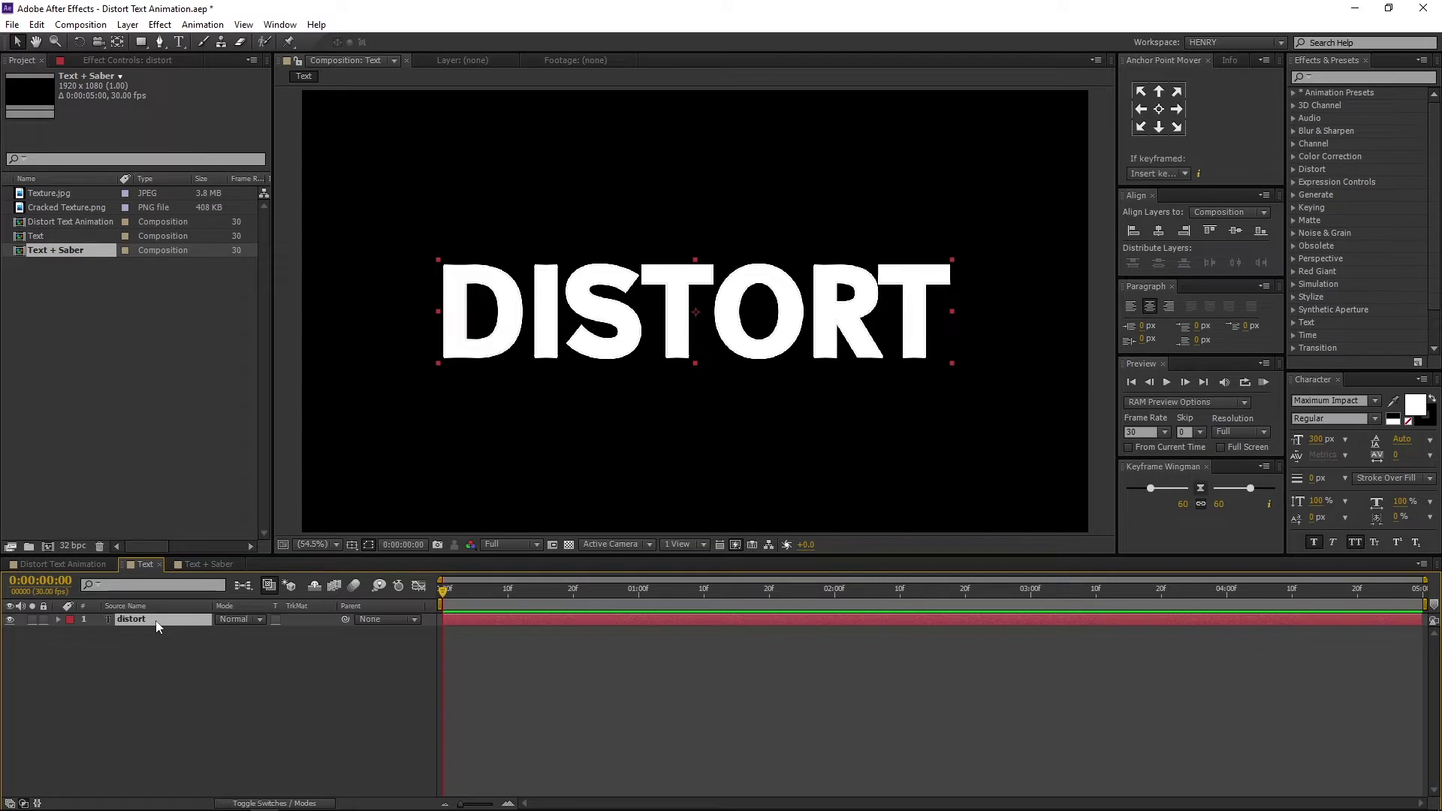
{"action": "left_click", "coordinate": [37, 25]}
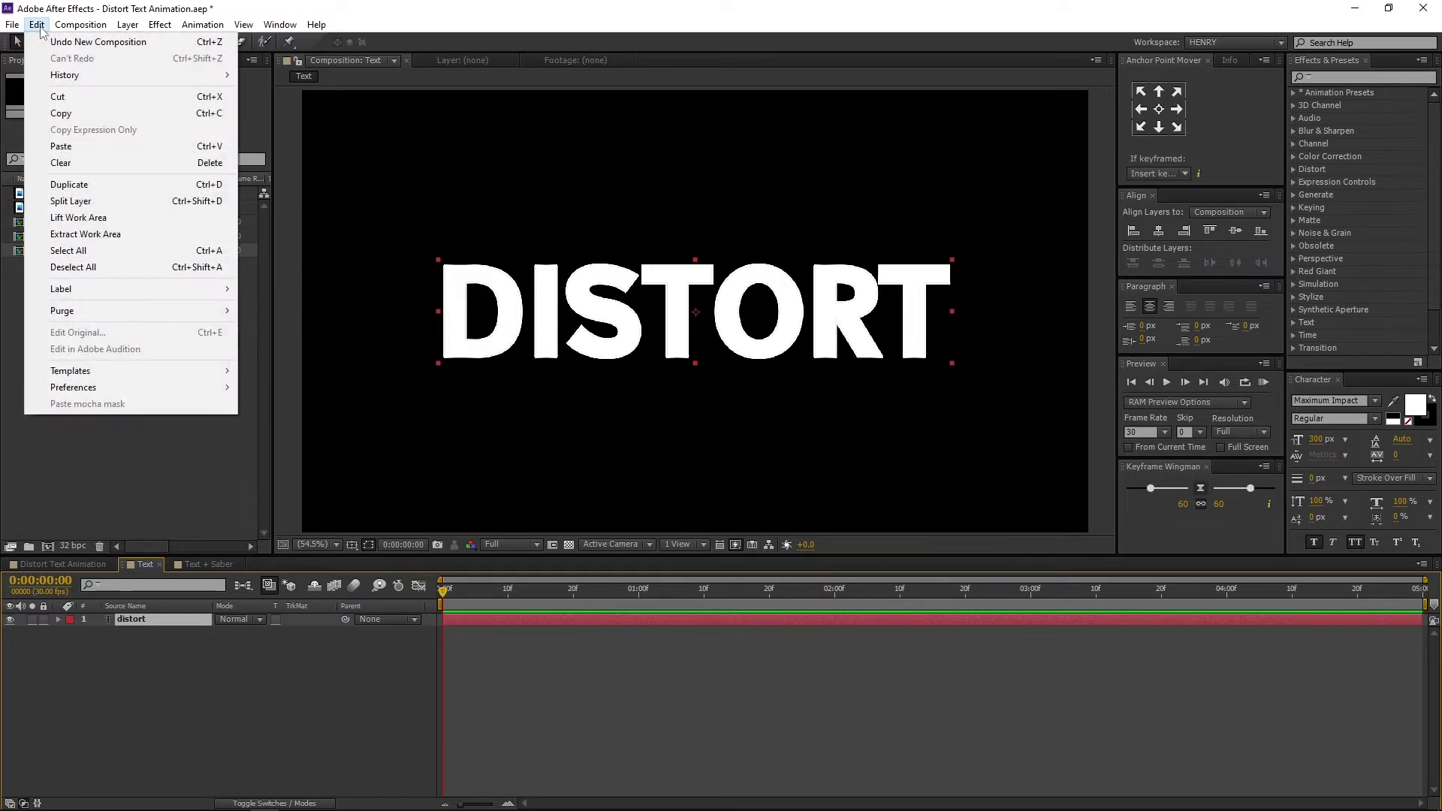
{"action": "left_click", "coordinate": [101, 113]}
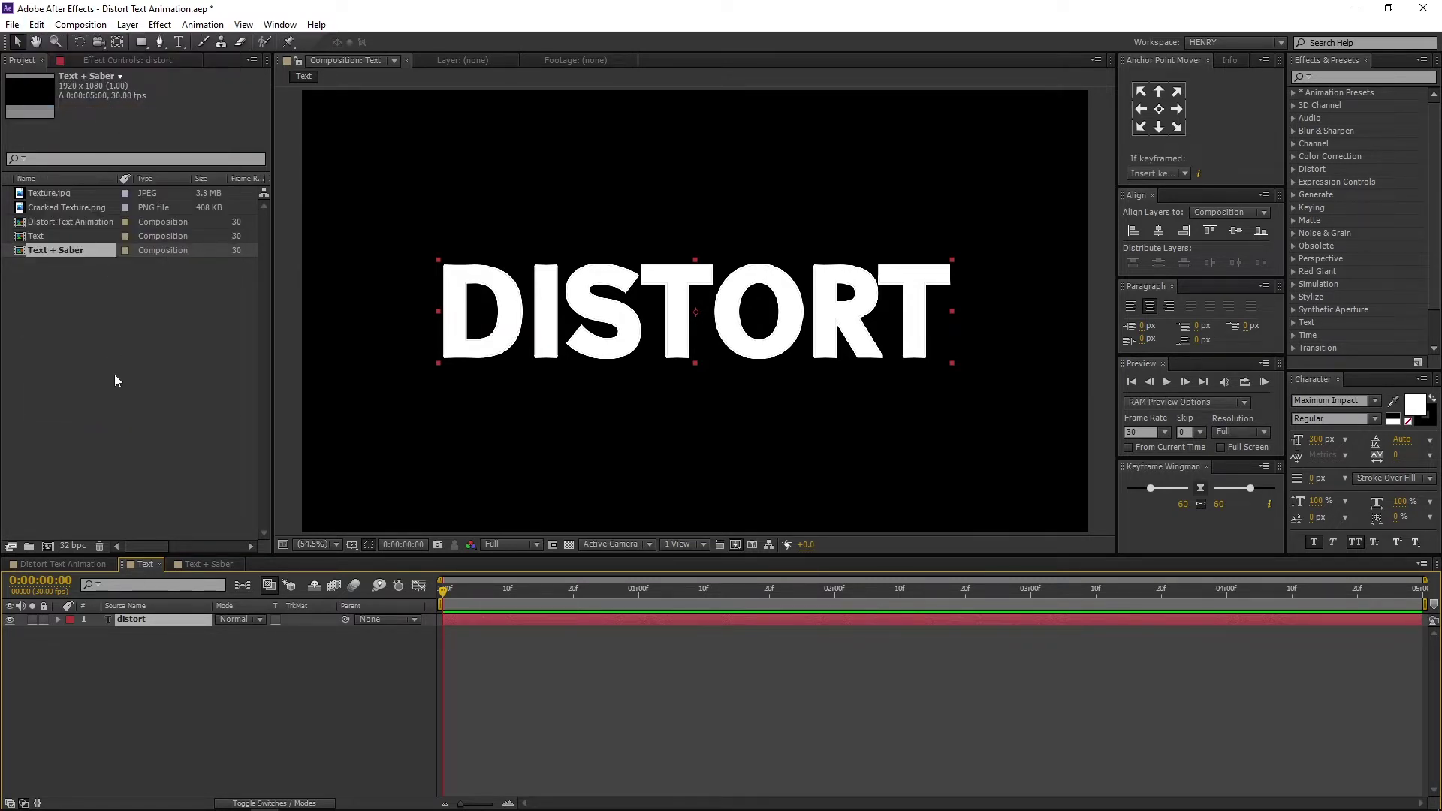
{"action": "left_click", "coordinate": [205, 564]}
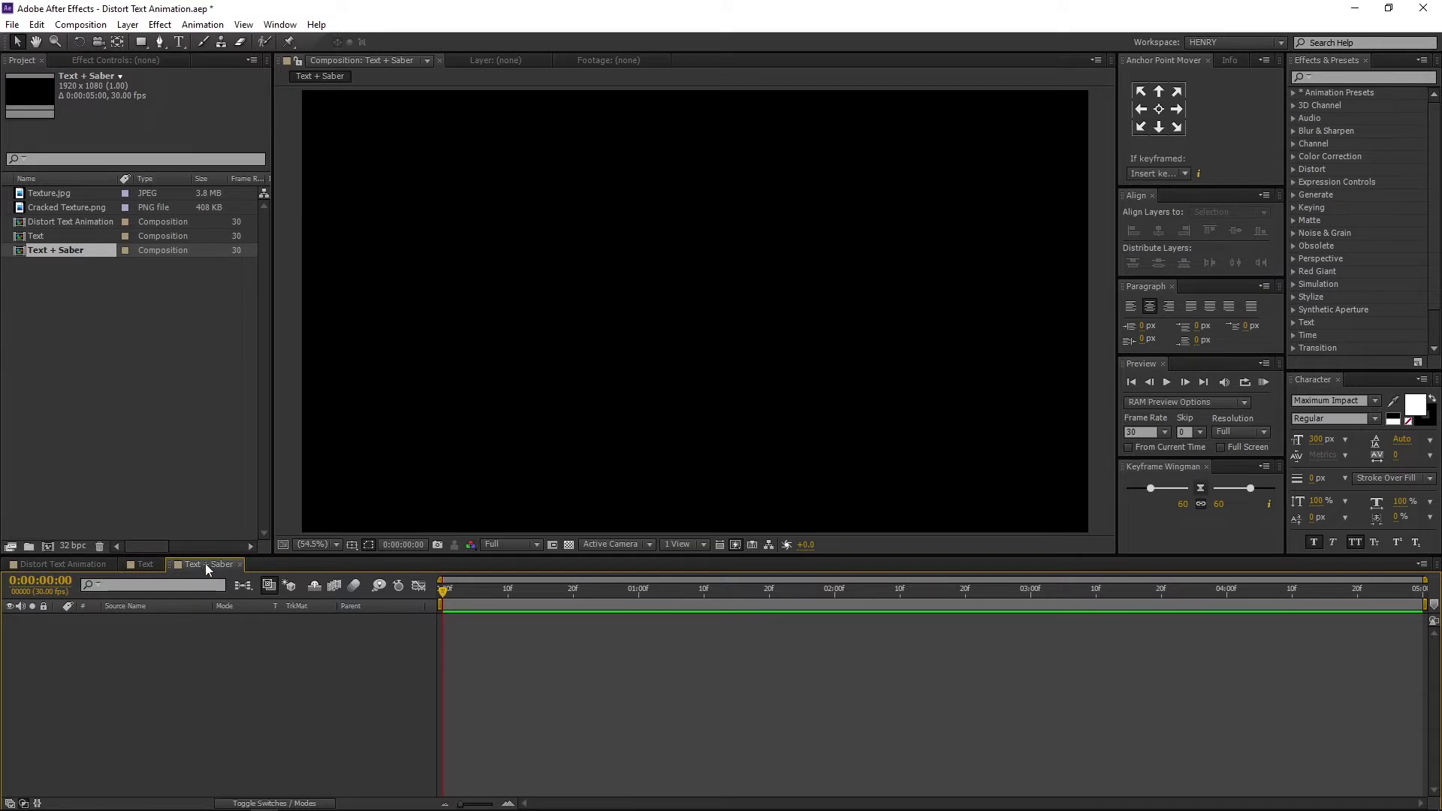
{"action": "left_click", "coordinate": [37, 25]}
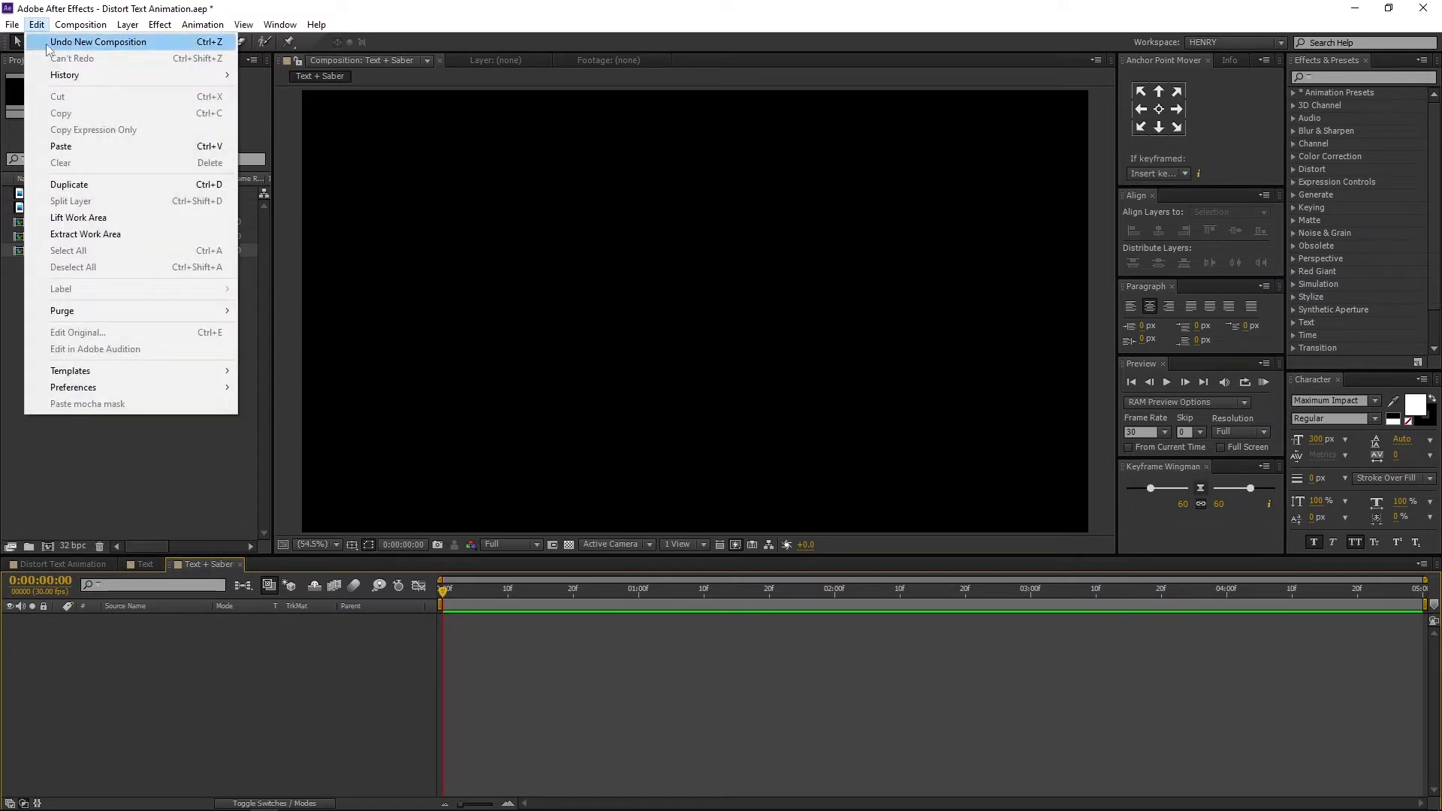
{"action": "left_click", "coordinate": [105, 147]}
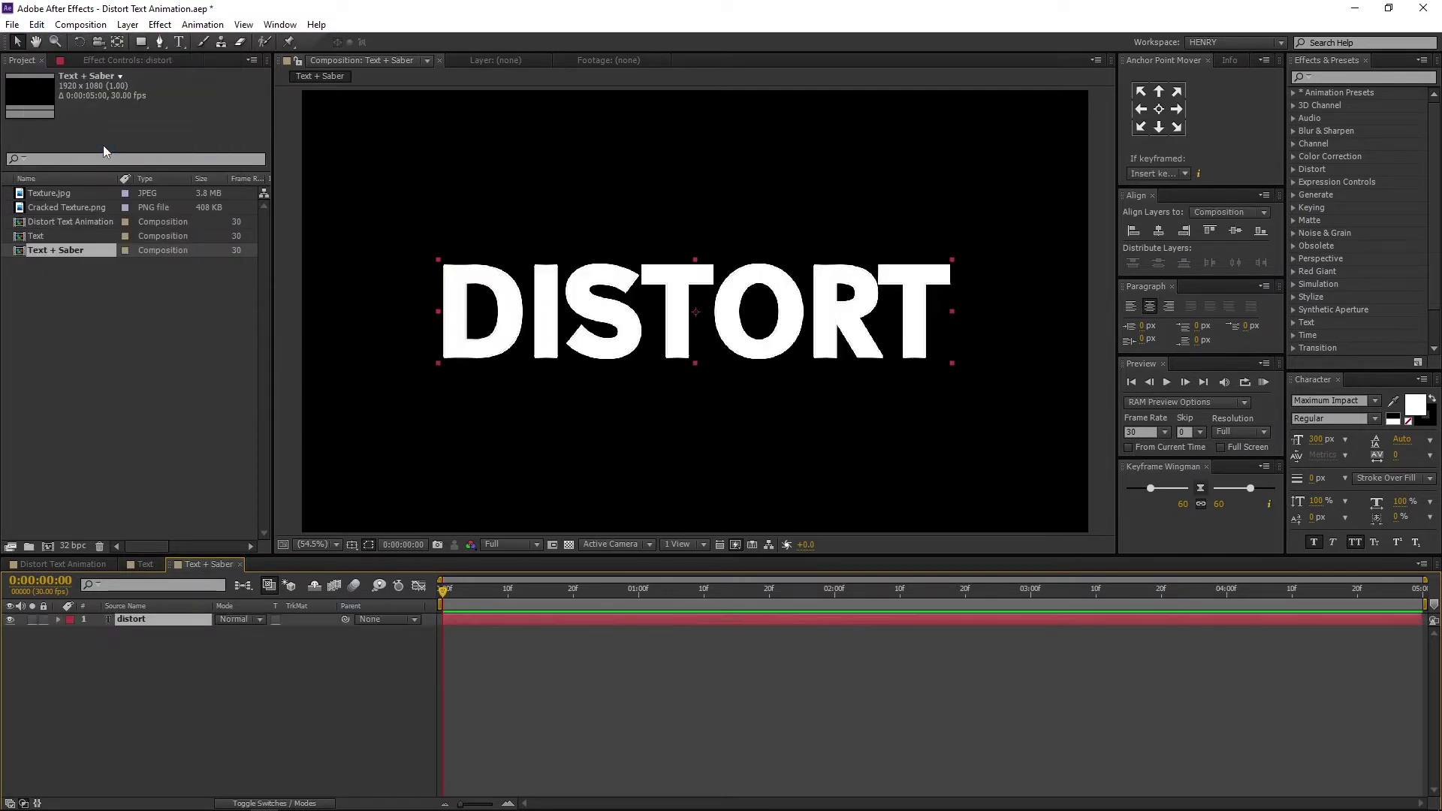
{"action": "left_click", "coordinate": [10, 620]}
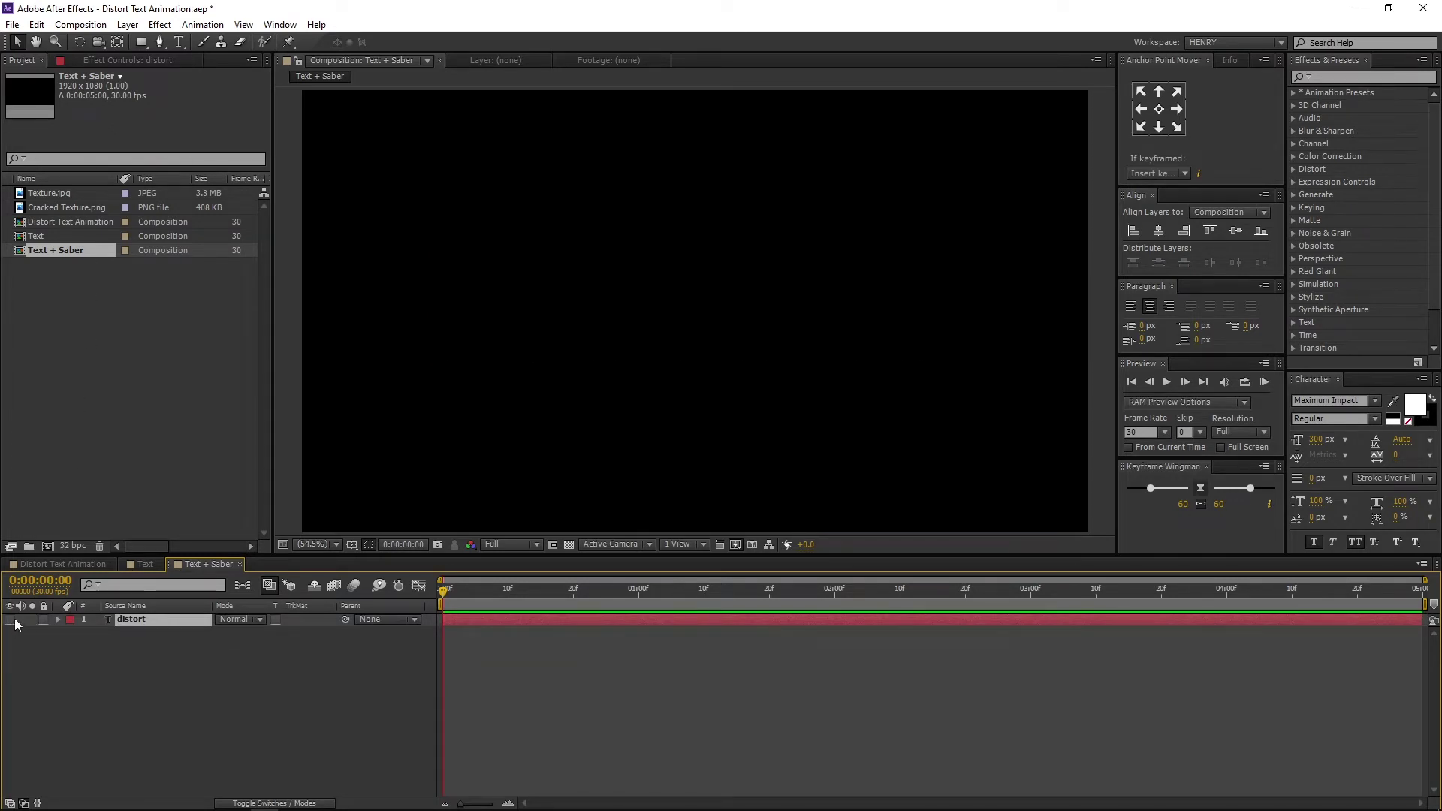
- Create a 1920 x 1080 black solid layer named Saber in the Text + Saber composition
{"action": "right_click", "coordinate": [125, 701]}
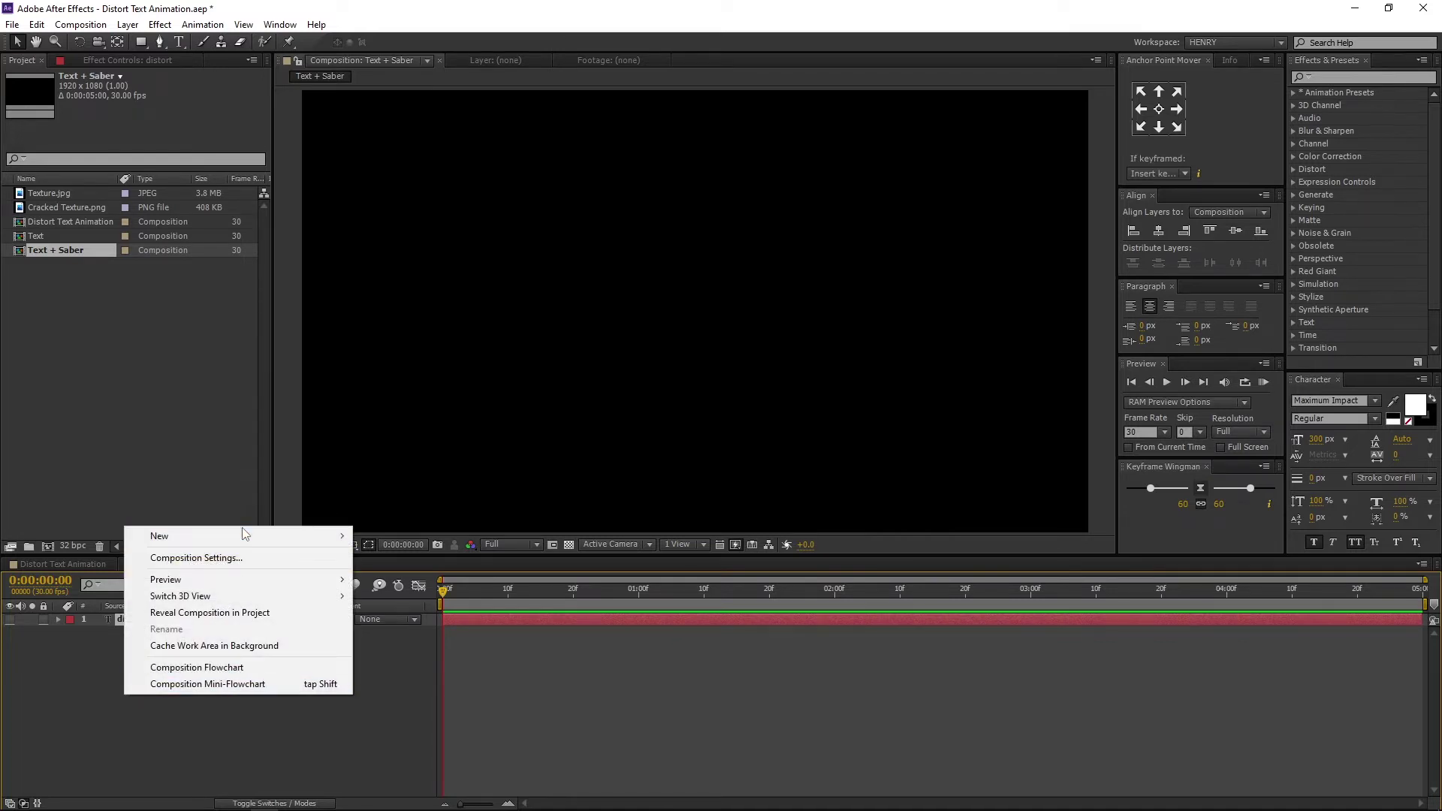
{"action": "mouse_move", "coordinate": [245, 538]}
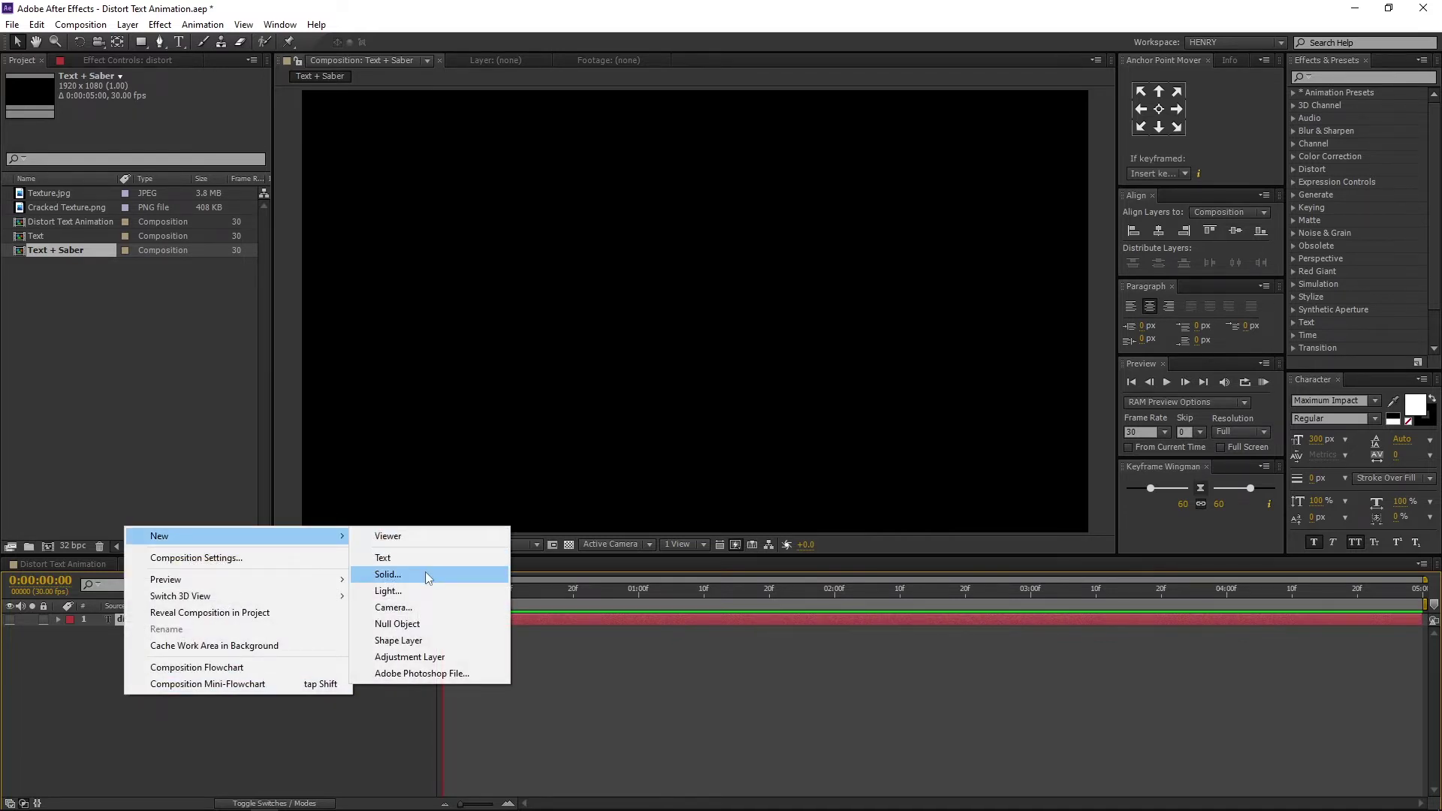
{"action": "left_click", "coordinate": [428, 574]}
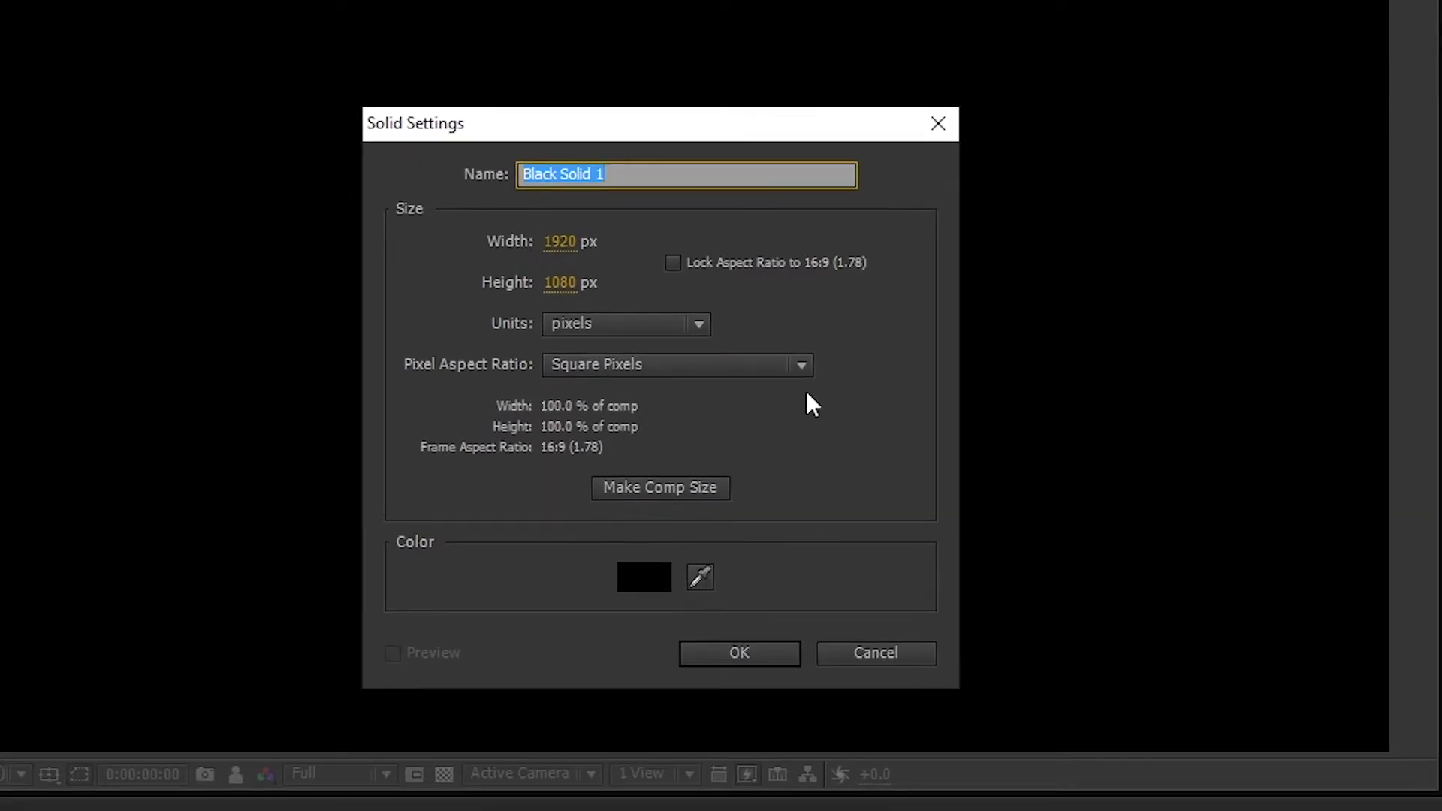
{"action": "type", "text": "Saber"}
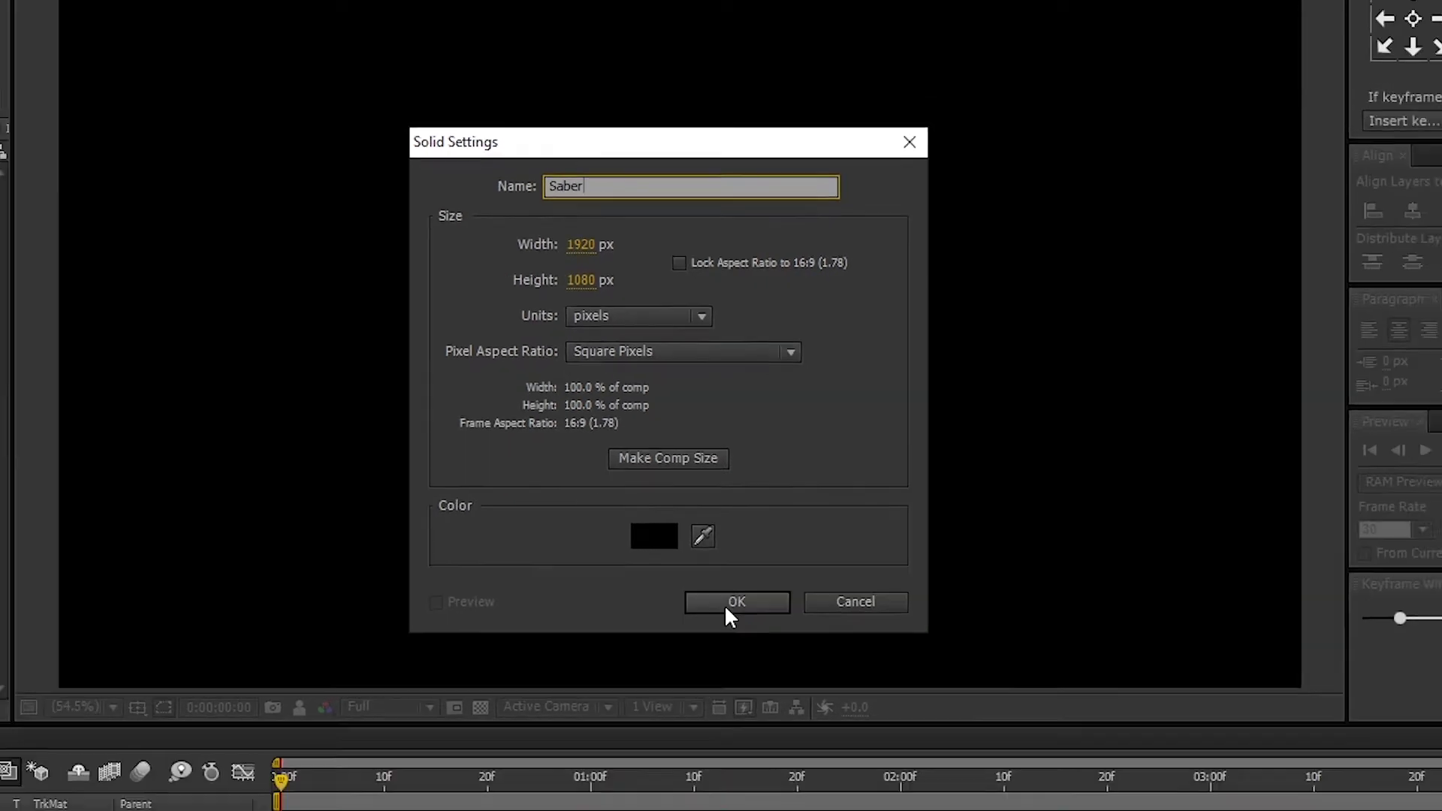
{"action": "left_click", "coordinate": [740, 653]}
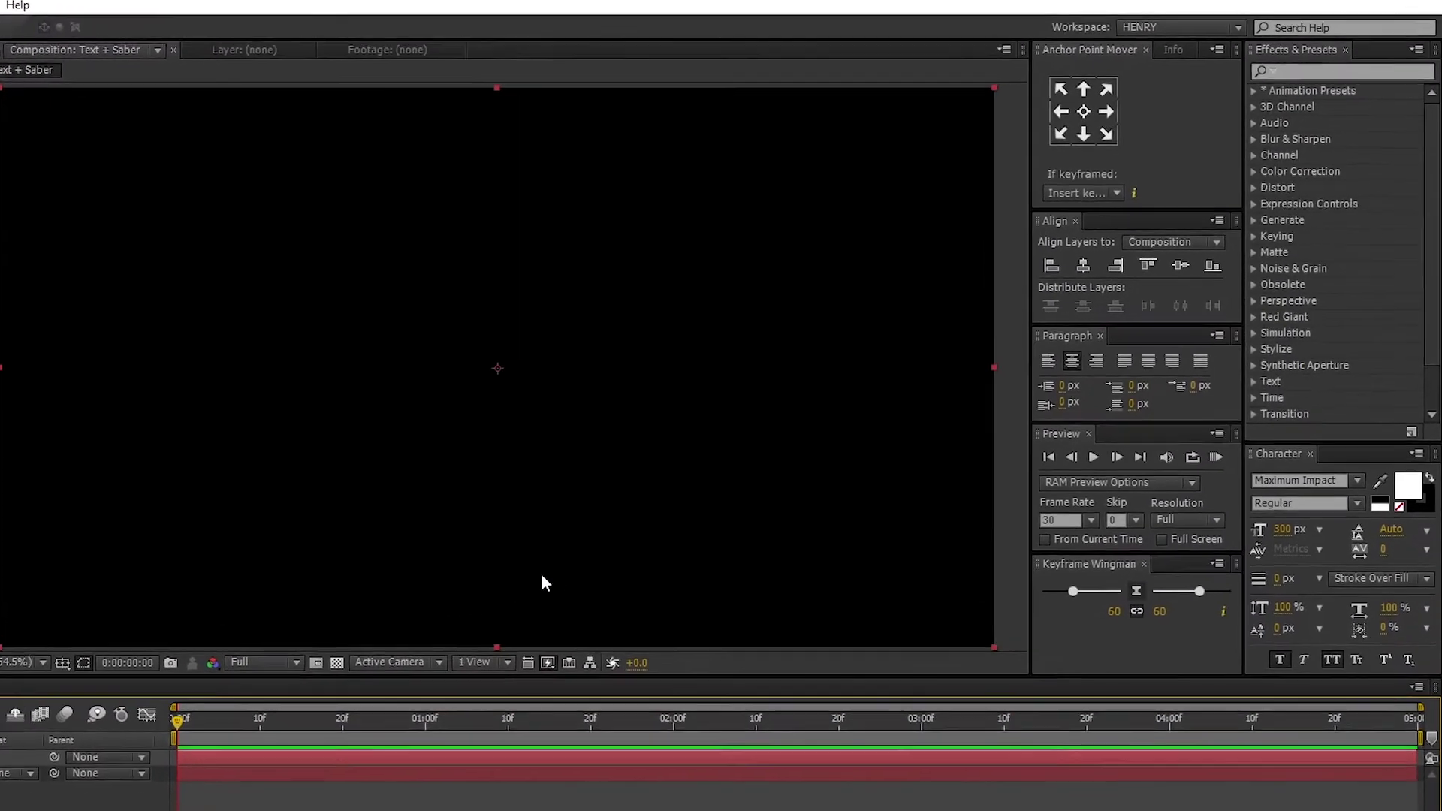
- Find the Video Copilot Saber effect and apply it to the Saber solid layer
{"action": "left_click", "coordinate": [1255, 71]}
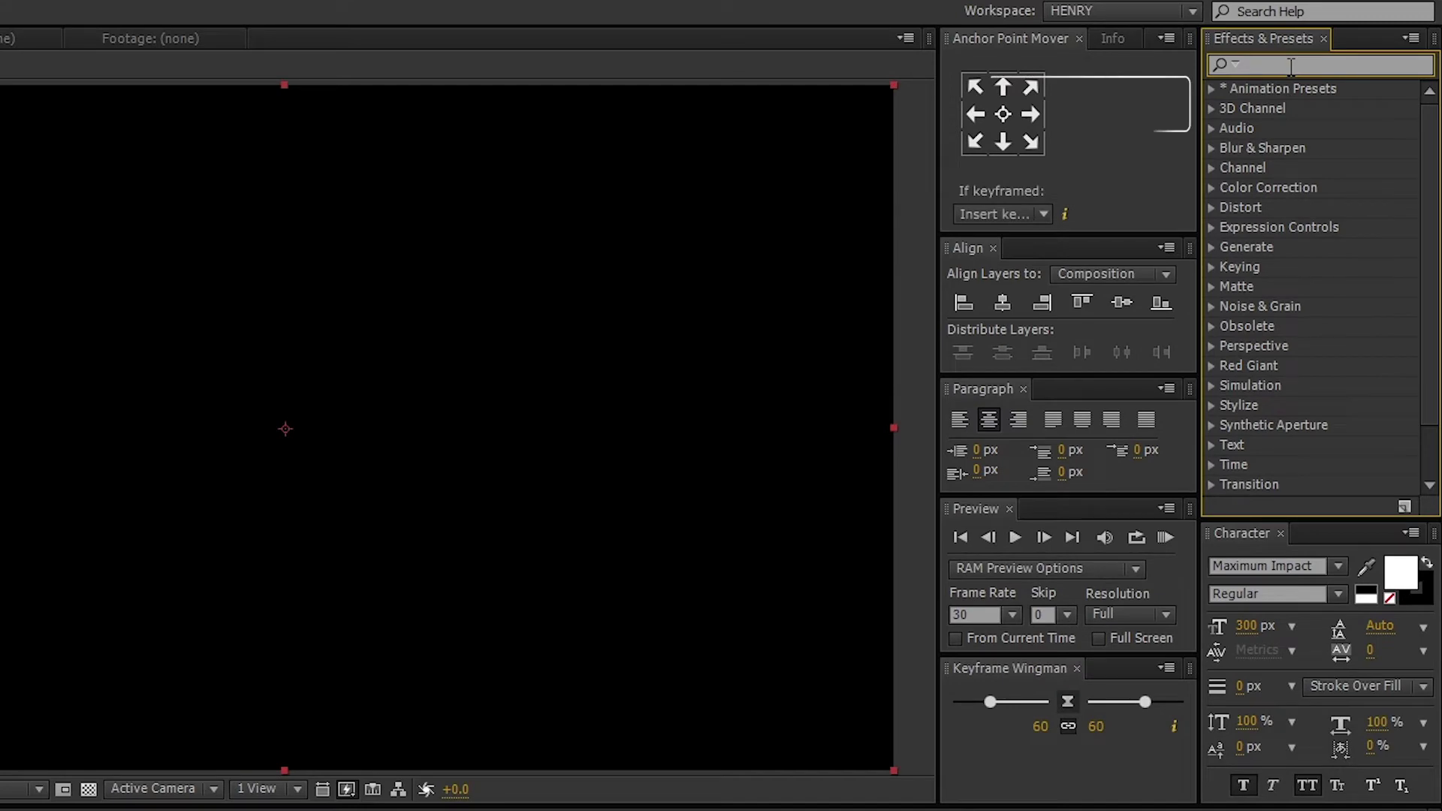
{"action": "type", "text": "saber"}
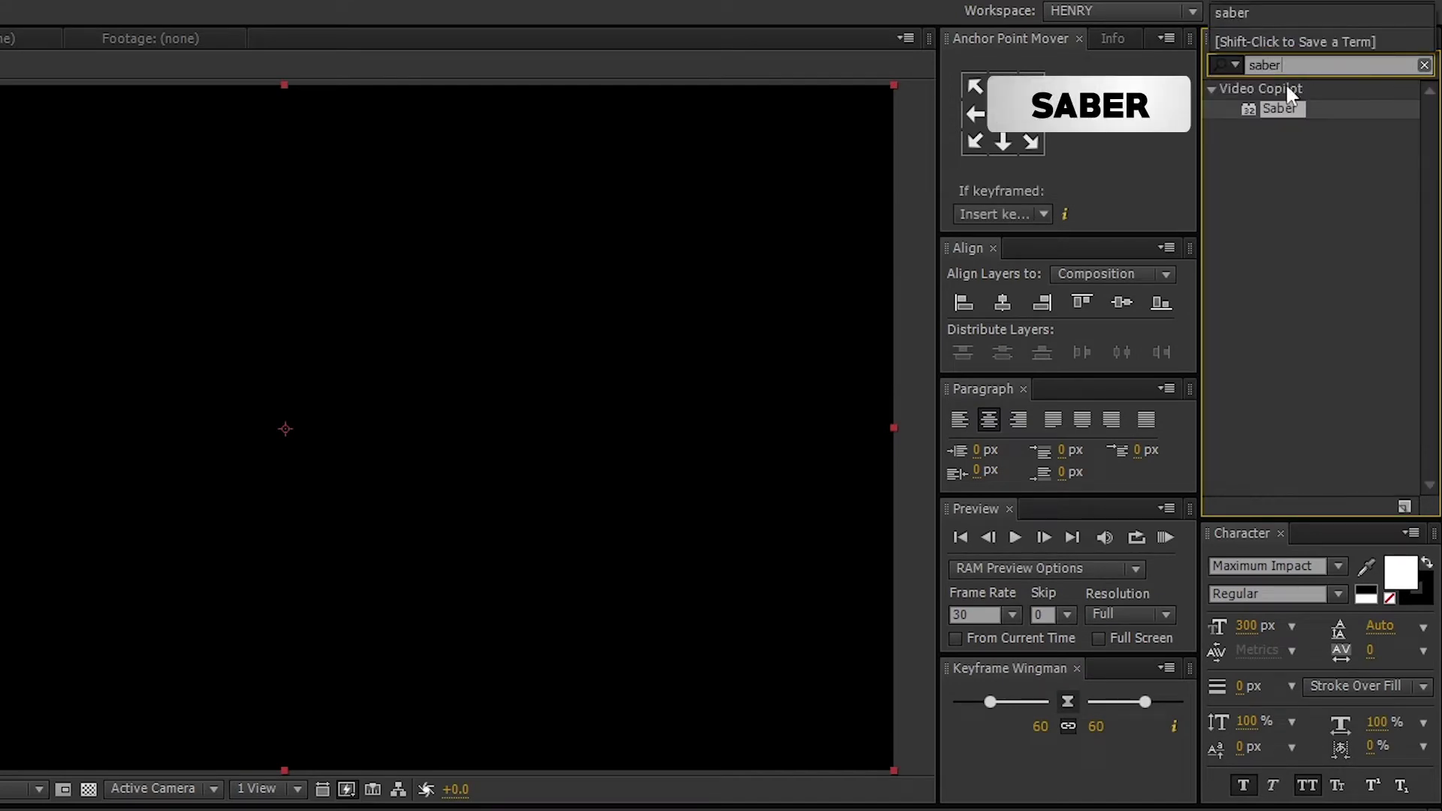
{"action": "key", "text": "Return"}
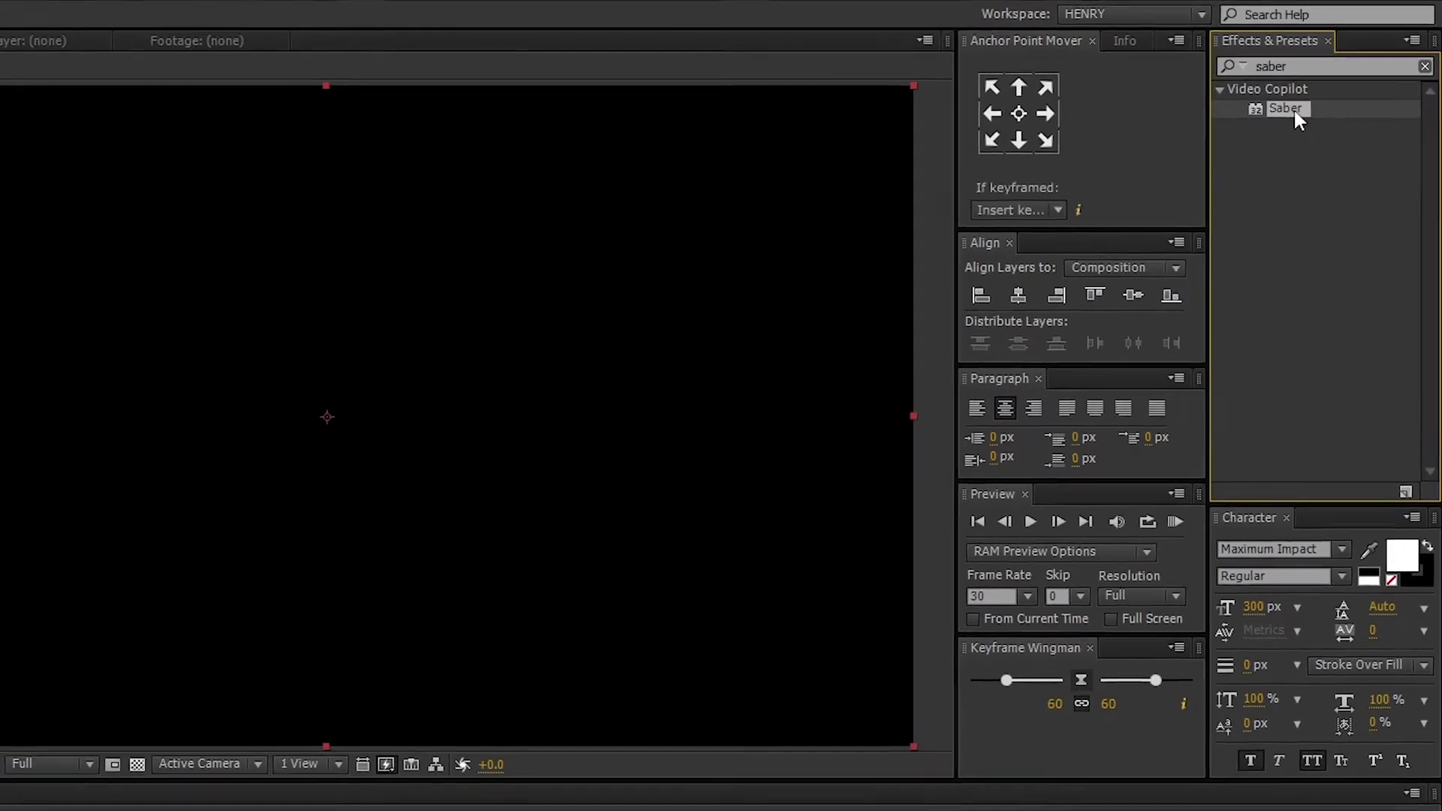
{"action": "left_click_drag", "start_coordinate": [1294, 107], "coordinate": [159, 627]}
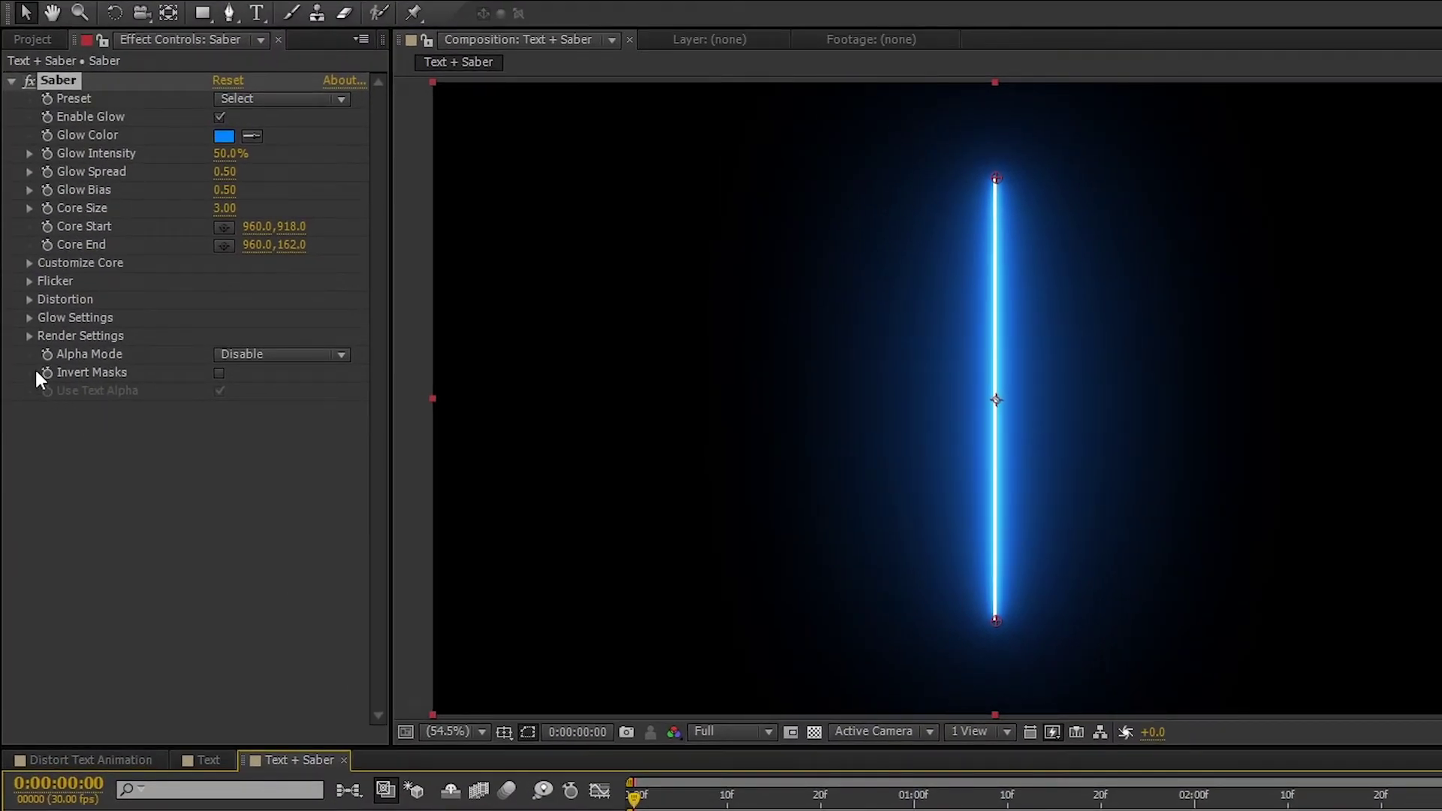
- Set the Saber effect's Composite Settings to Transparent in its render settings
{"action": "left_click", "coordinate": [29, 336]}
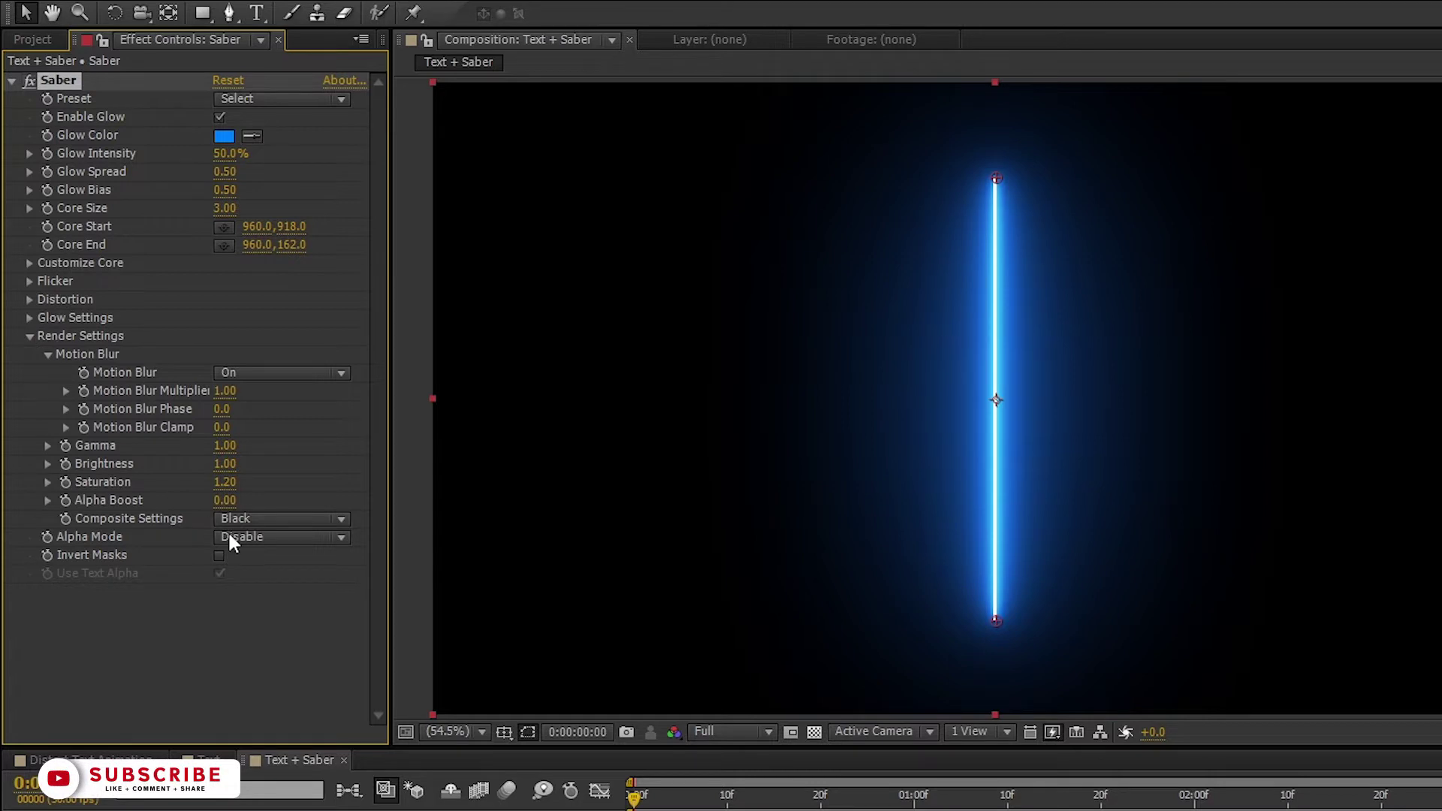
{"action": "left_click", "coordinate": [278, 519]}
{"action": "left_click", "coordinate": [284, 542]}
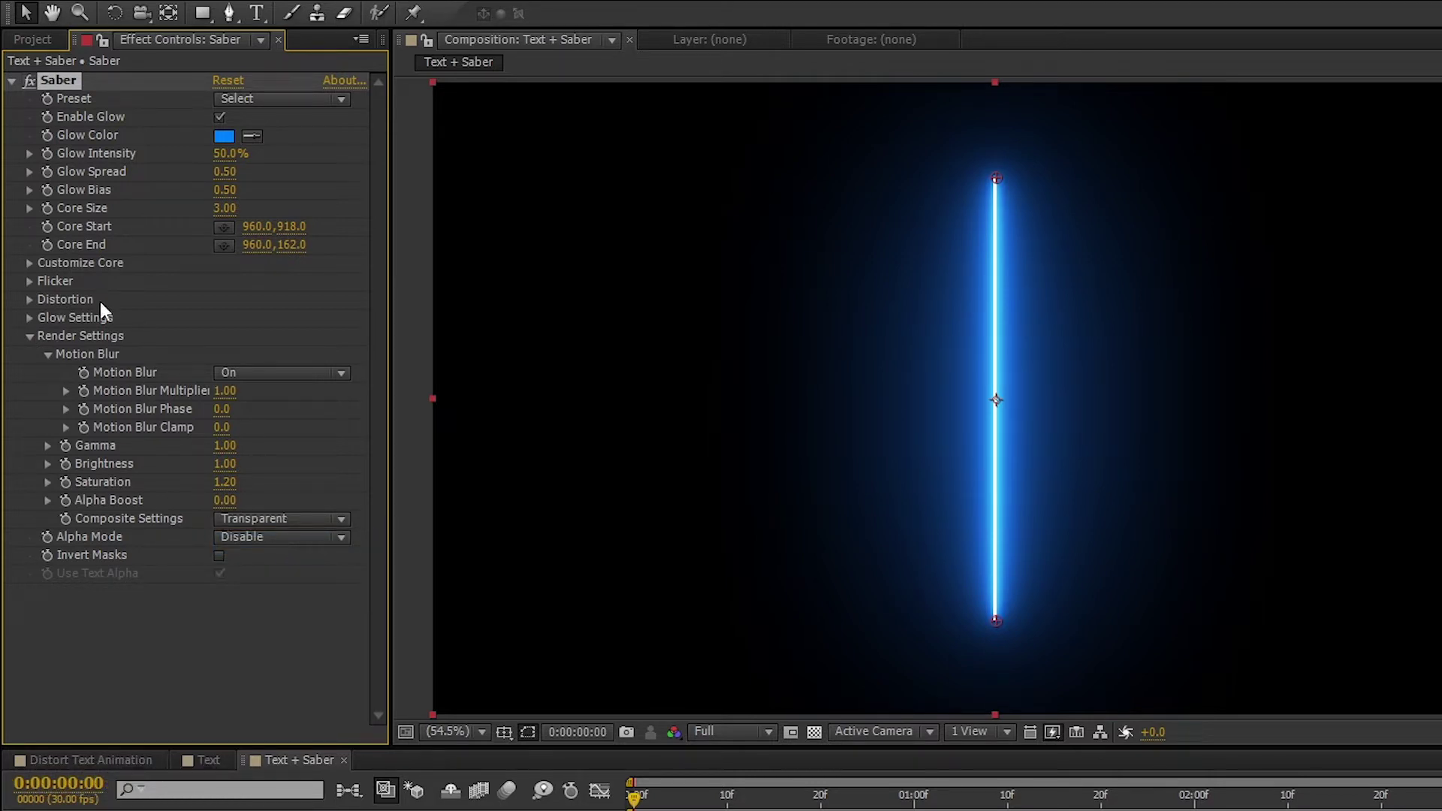
- Set Saber's Core Type to Text Layer and choose the distort layer as its text source
{"action": "left_click", "coordinate": [30, 264]}
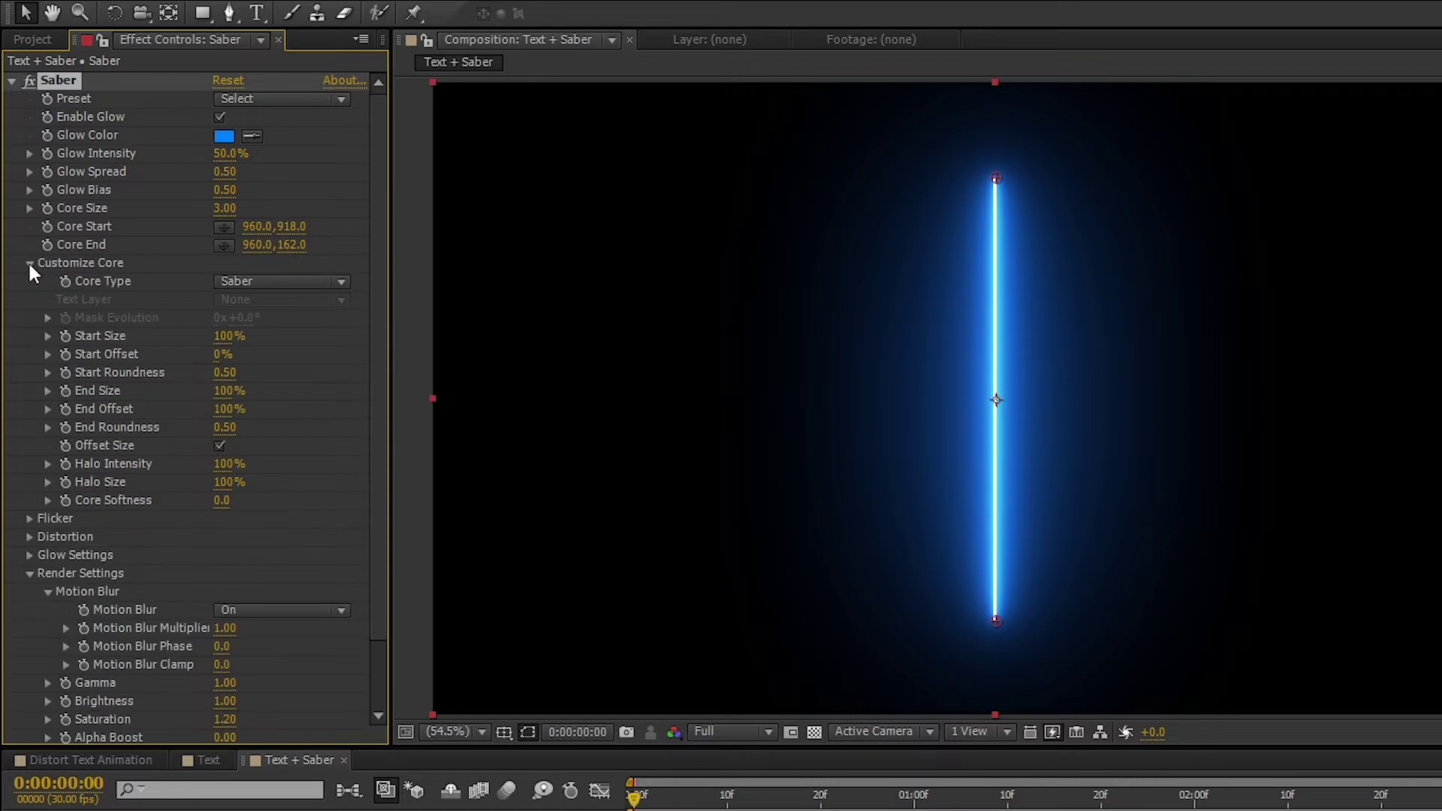
{"action": "left_click", "coordinate": [281, 289]}
{"action": "left_click", "coordinate": [331, 355]}
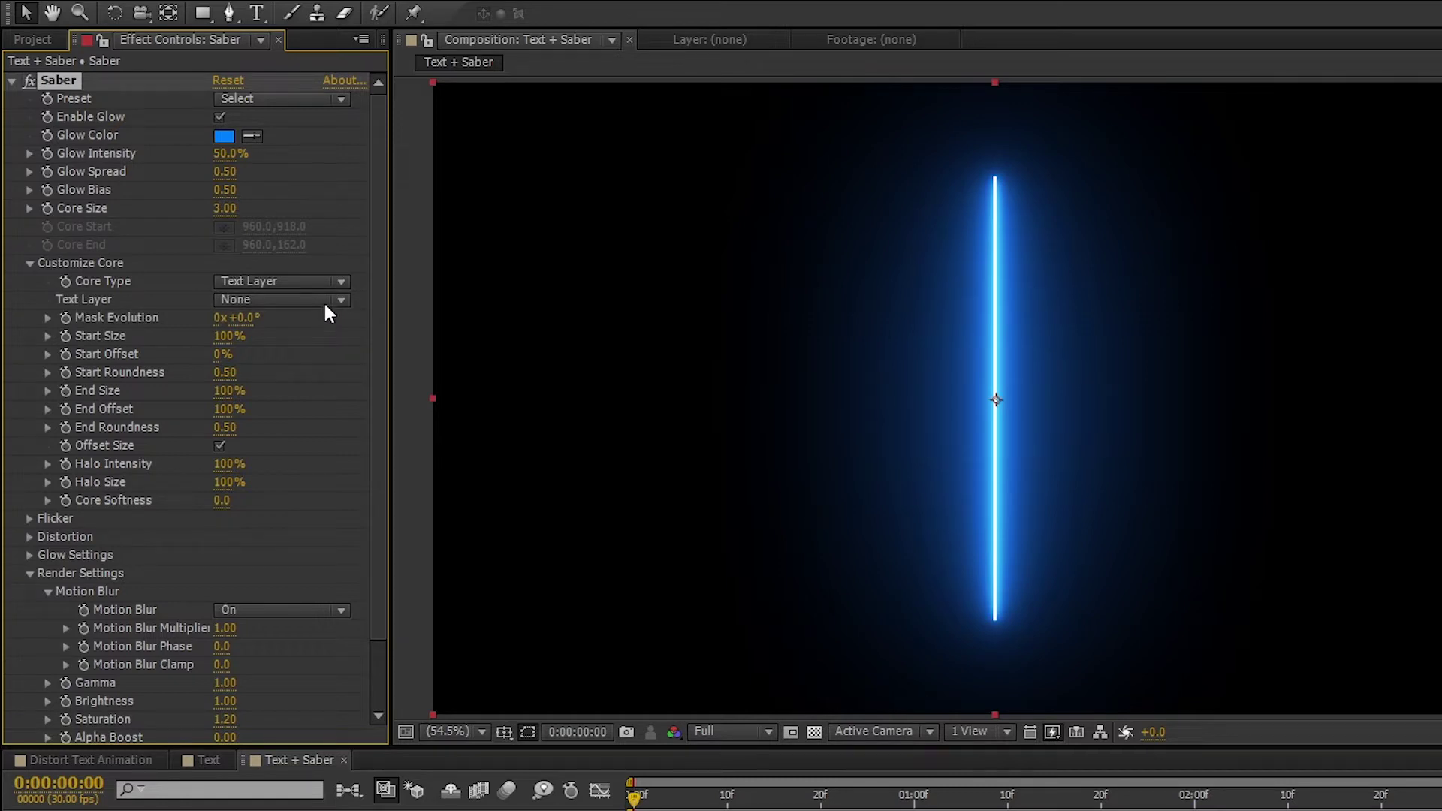
{"action": "left_click", "coordinate": [324, 300]}
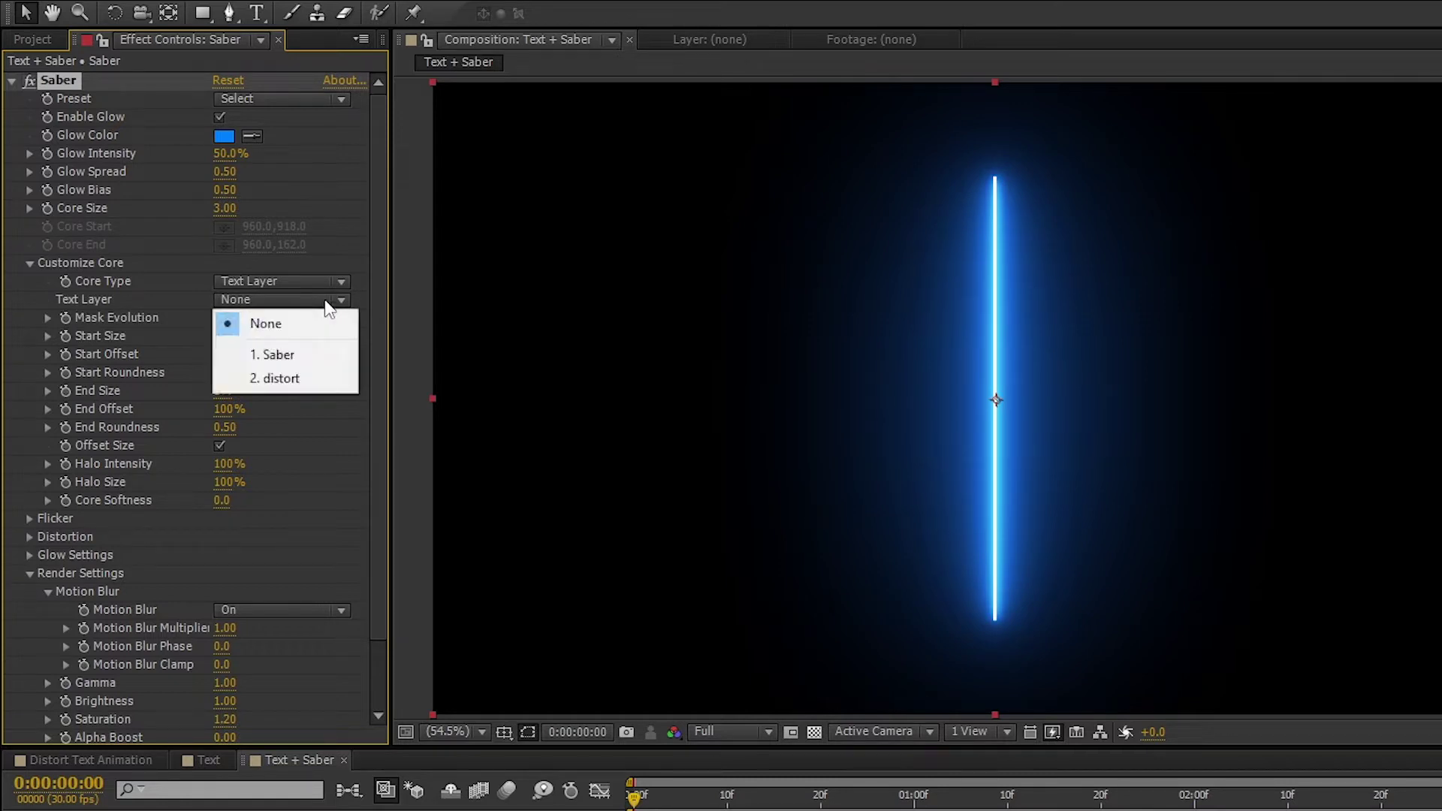
{"action": "left_click", "coordinate": [327, 379]}
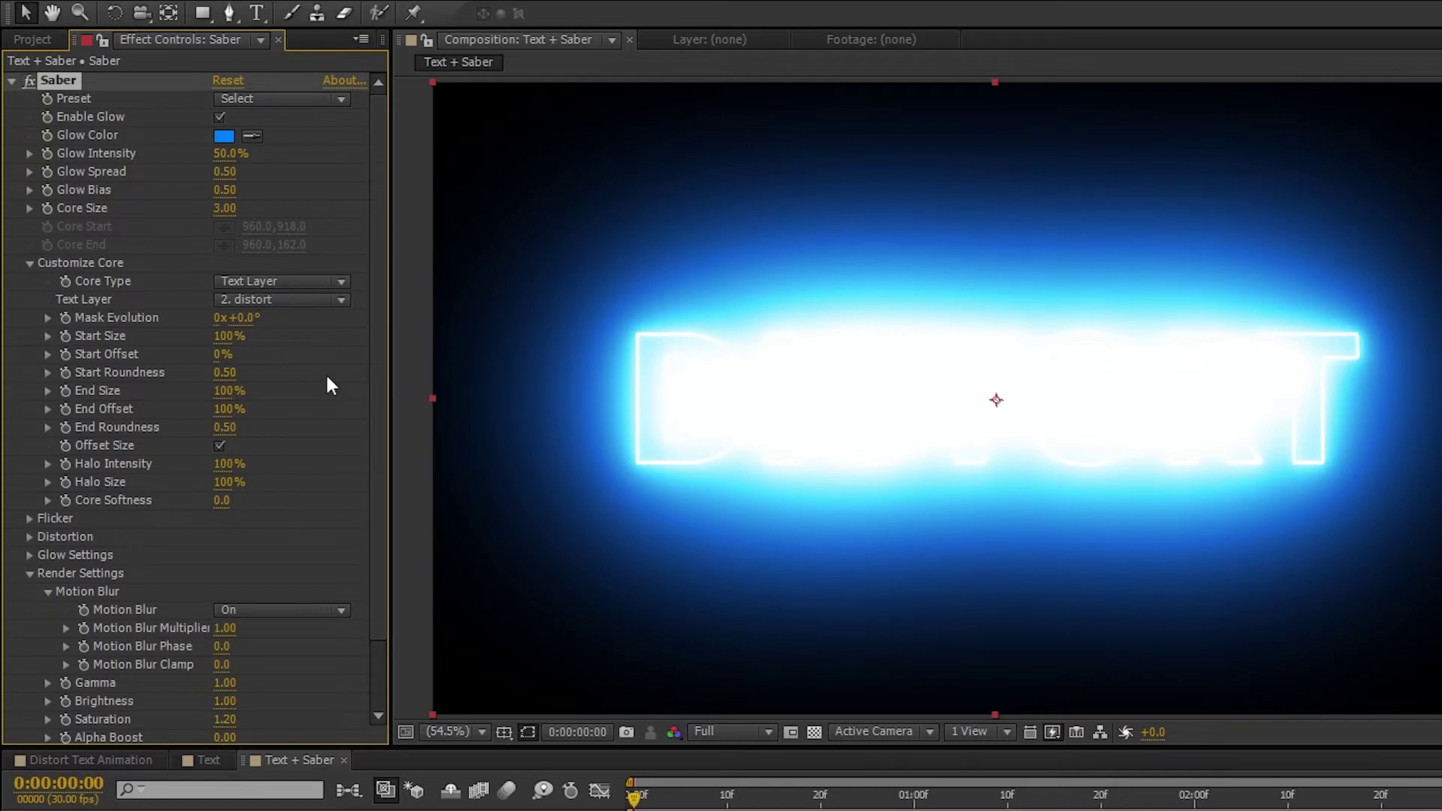
- Change the Saber glow colour to white and set Glow Intensity to 100%
{"action": "left_click", "coordinate": [224, 136]}
{"action": "left_click_drag", "start_coordinate": [792, 249], "coordinate": [390, 248]}
{"action": "left_click", "coordinate": [413, 265]}
{"action": "left_click", "coordinate": [904, 268]}
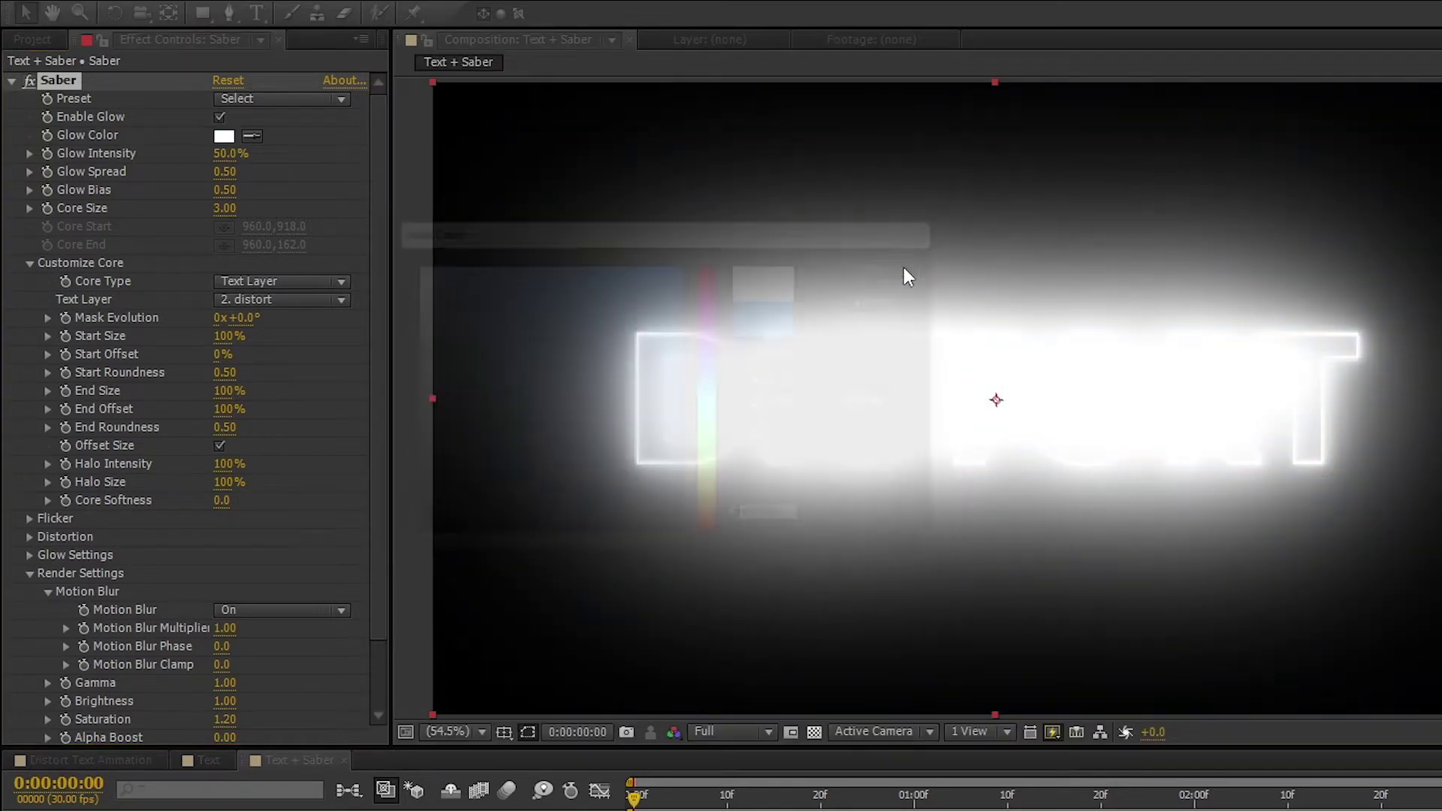
{"action": "left_click", "coordinate": [227, 154]}
{"action": "type", "text": "10"}
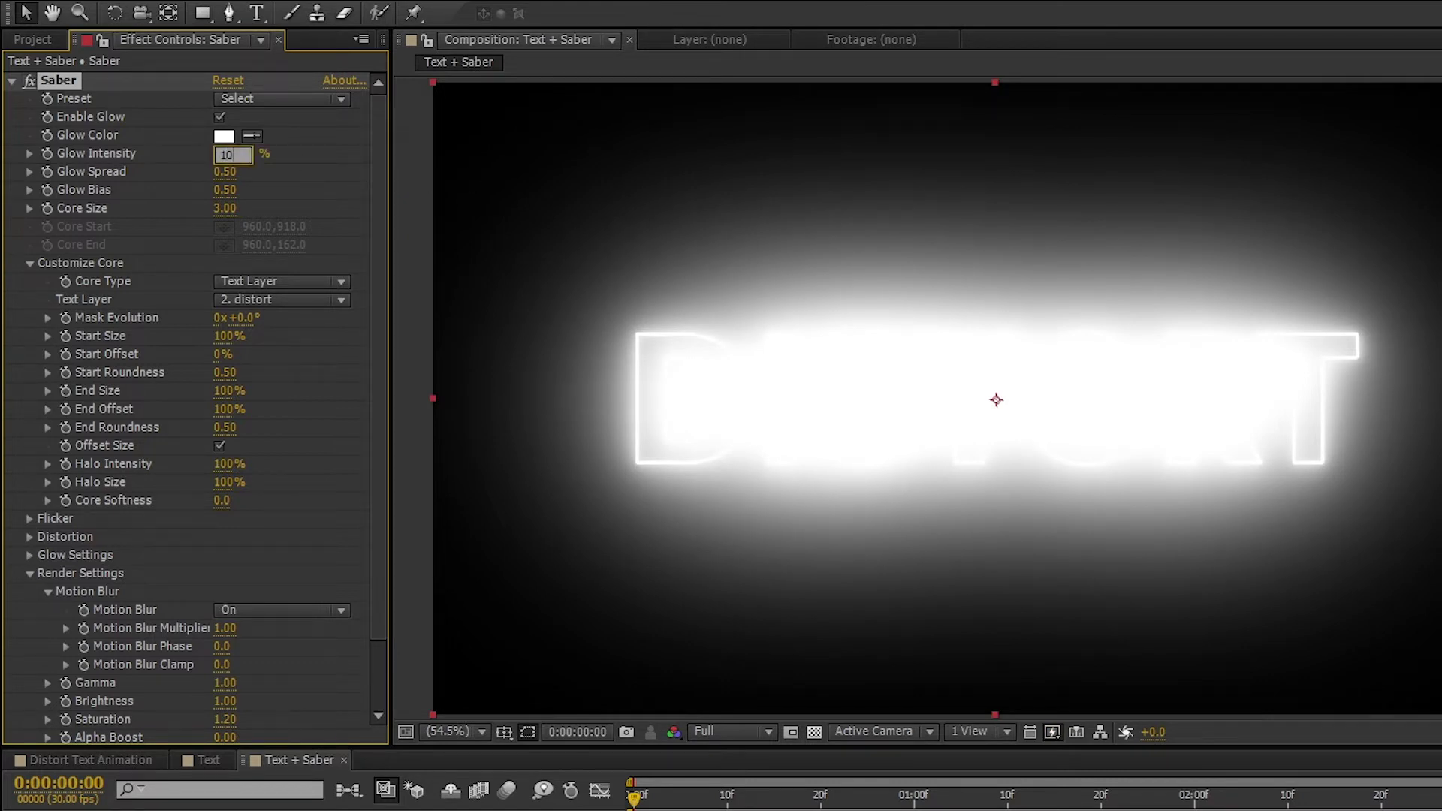
{"action": "type", "text": "0"}
{"action": "key", "text": "Return"}
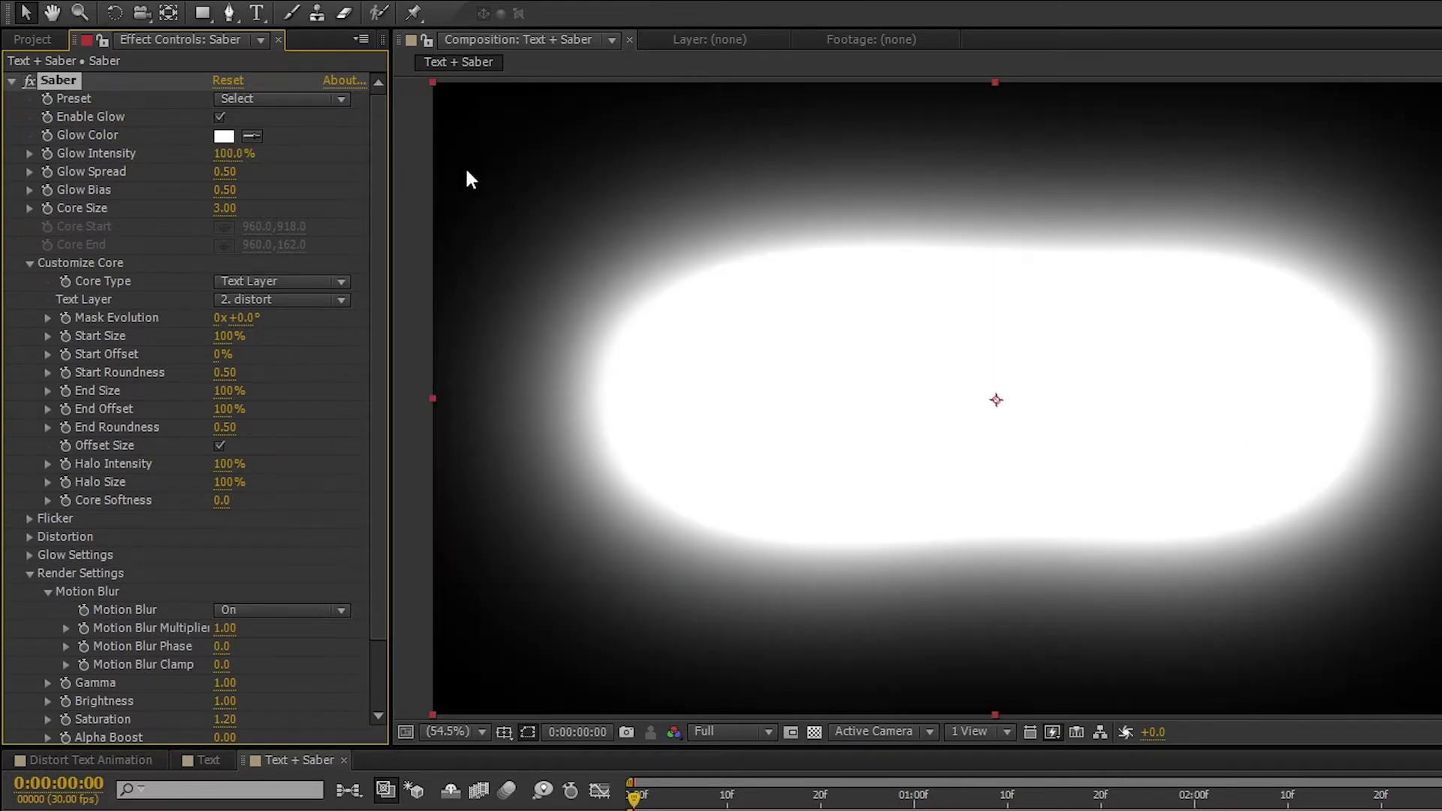
- Set the Saber effect's Glow Bias to 0.25 and Core Size to 0.50
{"action": "left_click", "coordinate": [225, 191]}
{"action": "type", "text": ".25"}
{"action": "key", "text": "Return"}
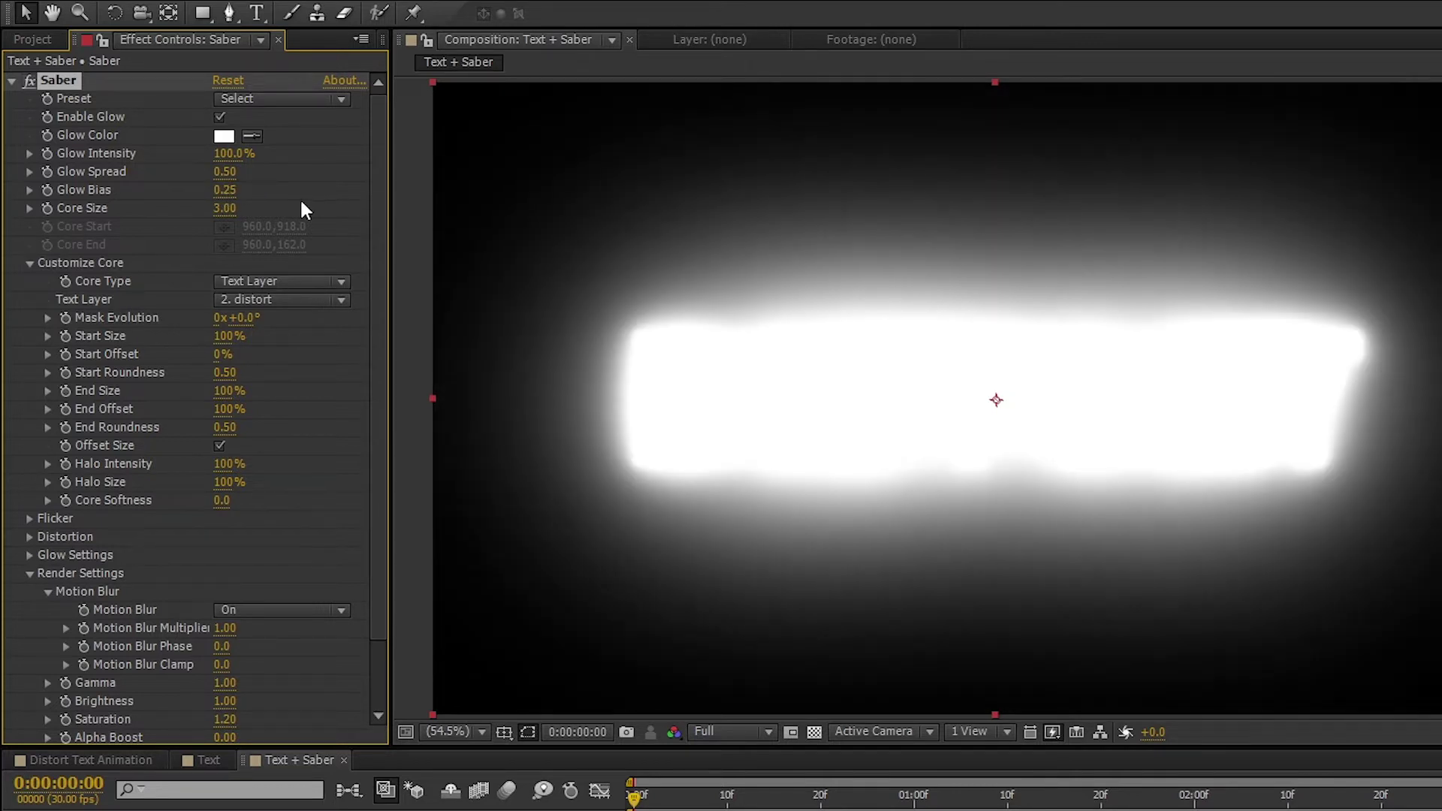
{"action": "left_click", "coordinate": [227, 209]}
{"action": "type", "text": ".5"}
{"action": "key", "text": "Return"}
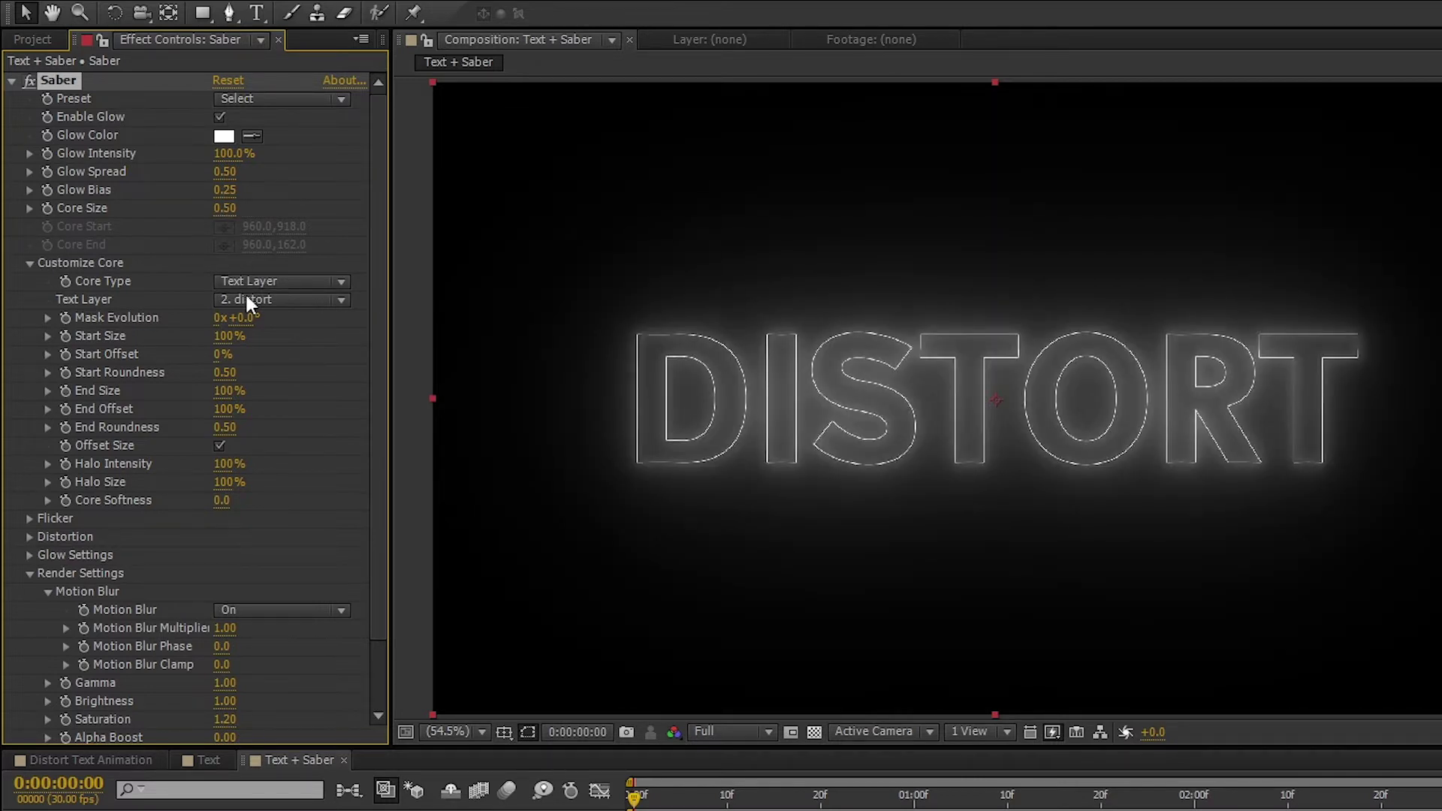
- Set the core's Start Size to 50% and keyframe its Start Offset at 100% on frame 0
{"action": "left_click", "coordinate": [236, 335]}
{"action": "type", "text": "50"}
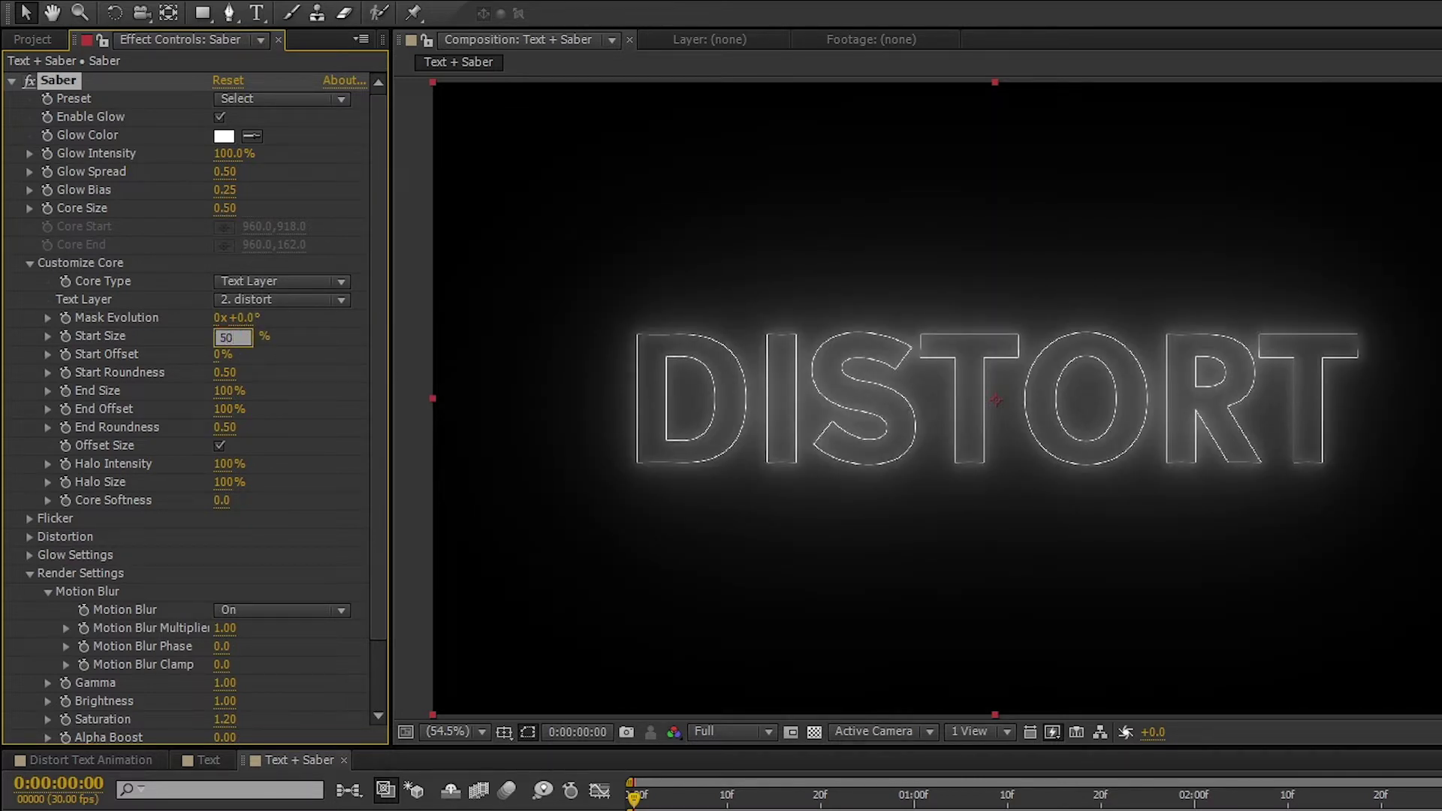
{"action": "key", "text": "Return"}
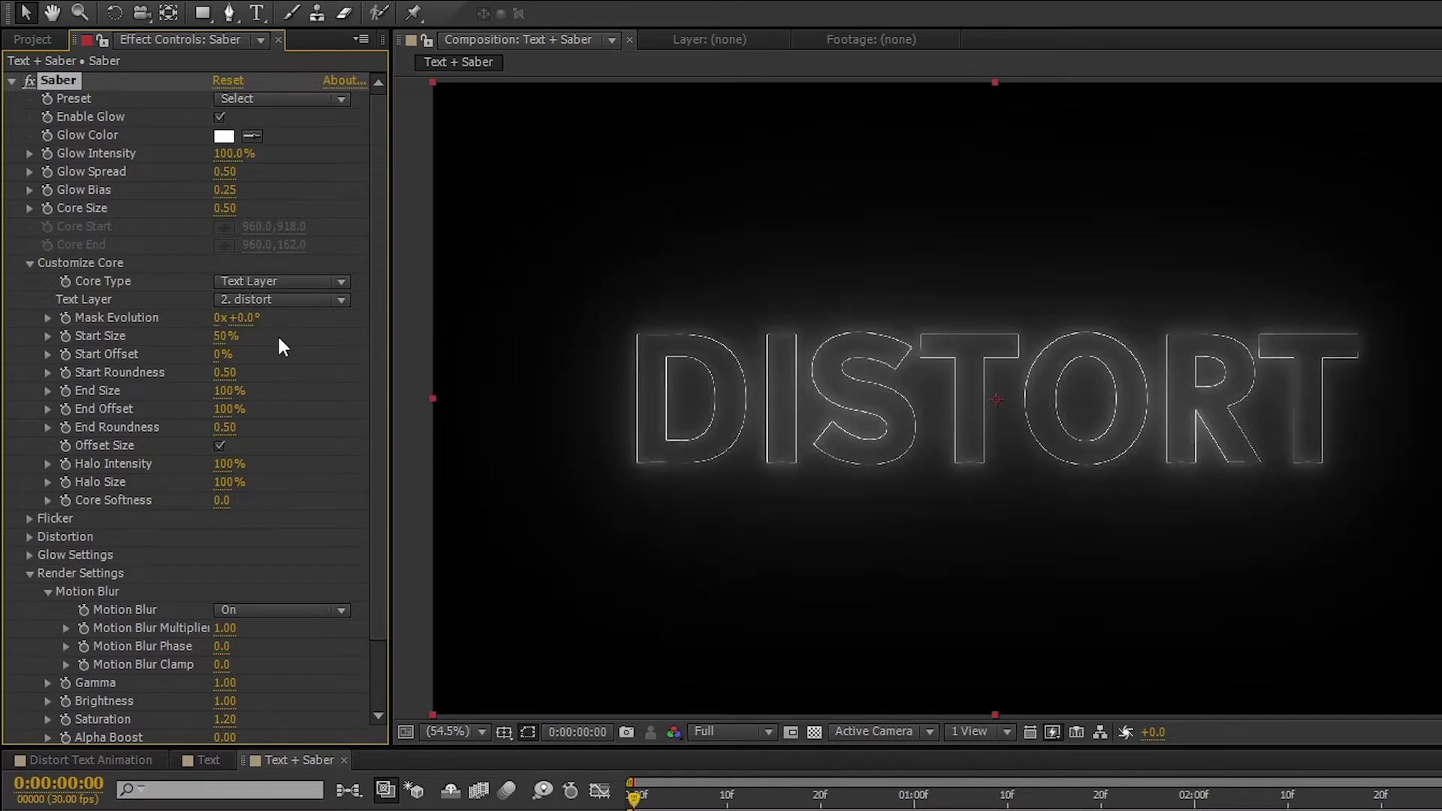
{"action": "type", "text": "100"}
{"action": "key", "text": "Return"}
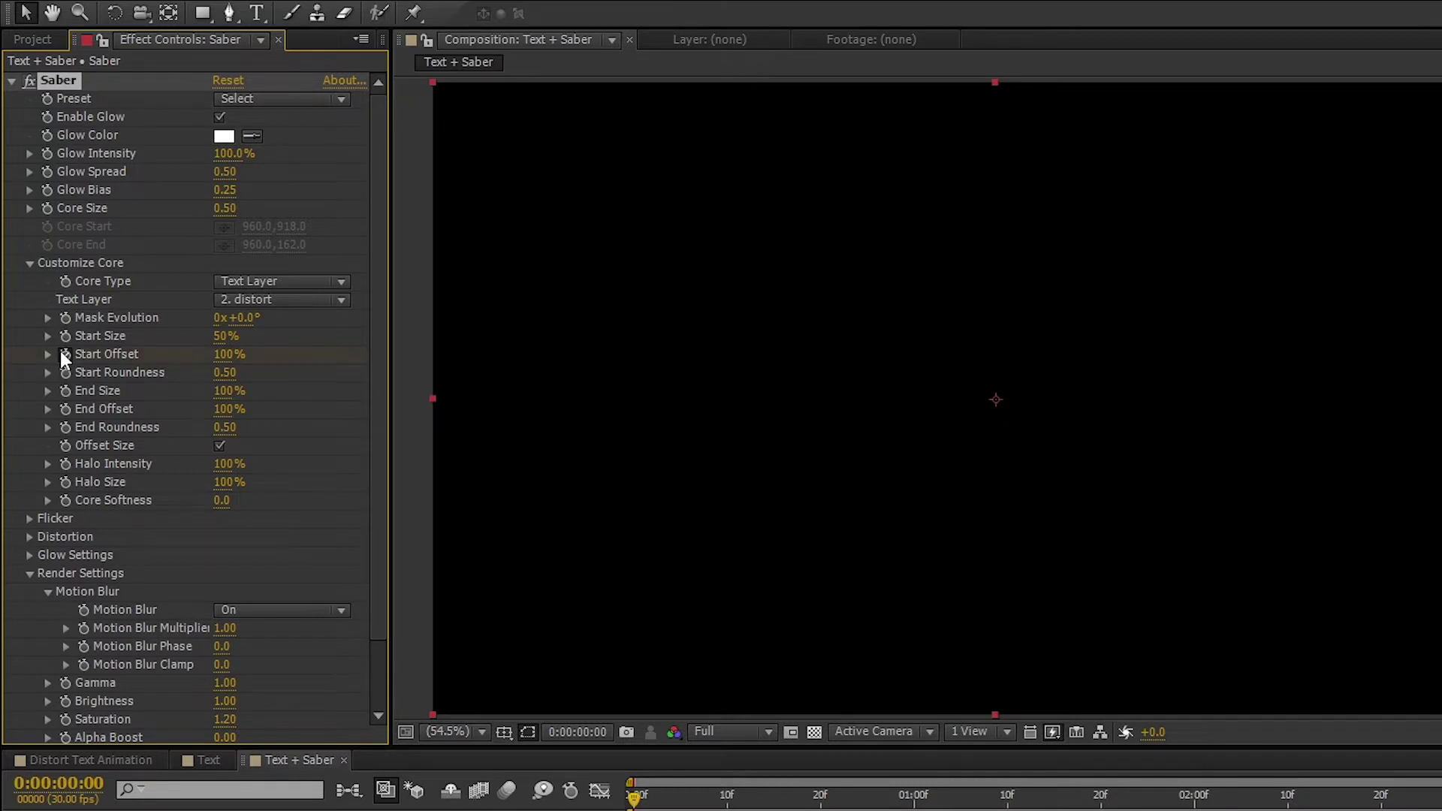
- Set the core's End Size to 50% and Halo Intensity to 1000%
{"action": "type", "text": "50"}
{"action": "key", "text": "Return"}
{"action": "left_click", "coordinate": [223, 466]}
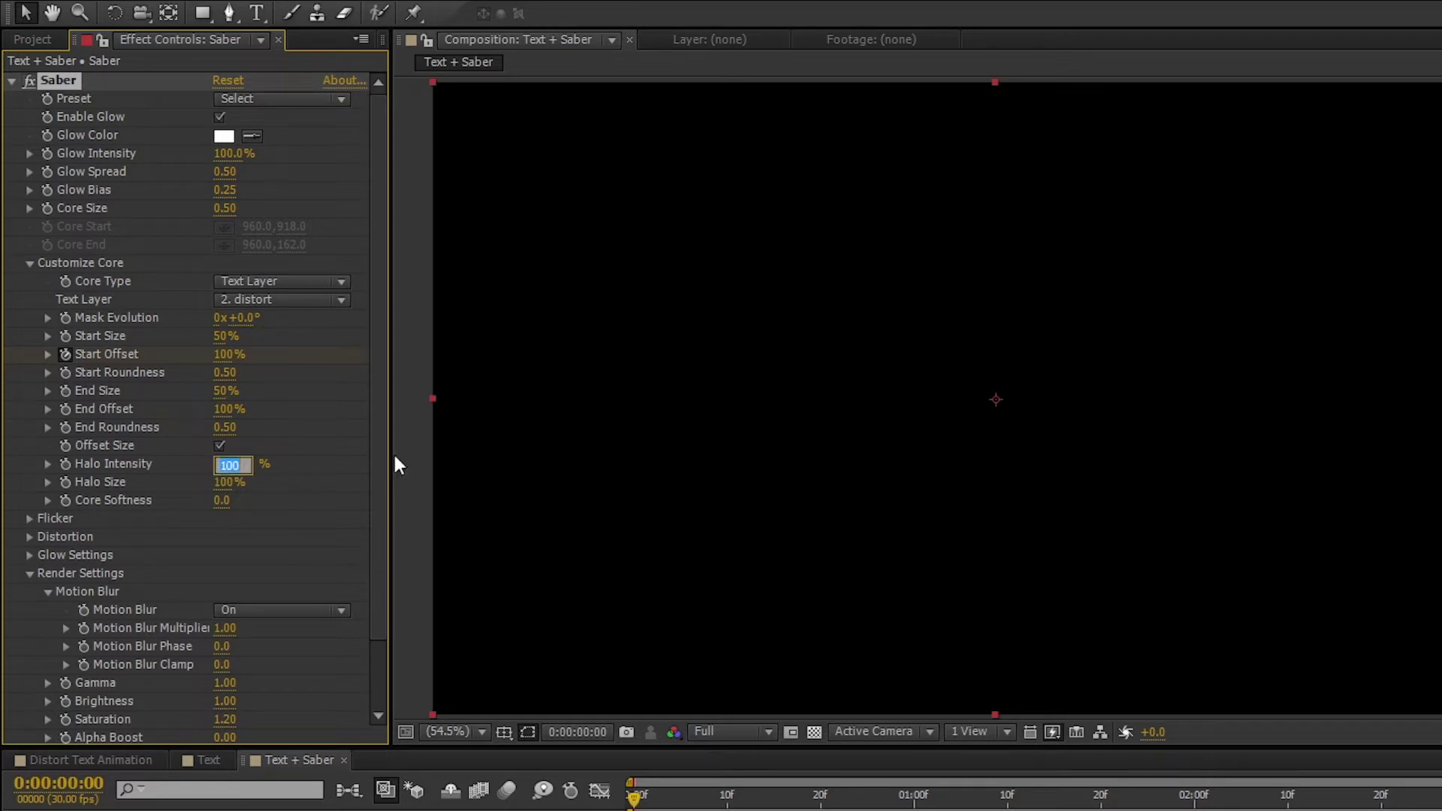
{"action": "type", "text": "1000"}
{"action": "key", "text": "Return"}
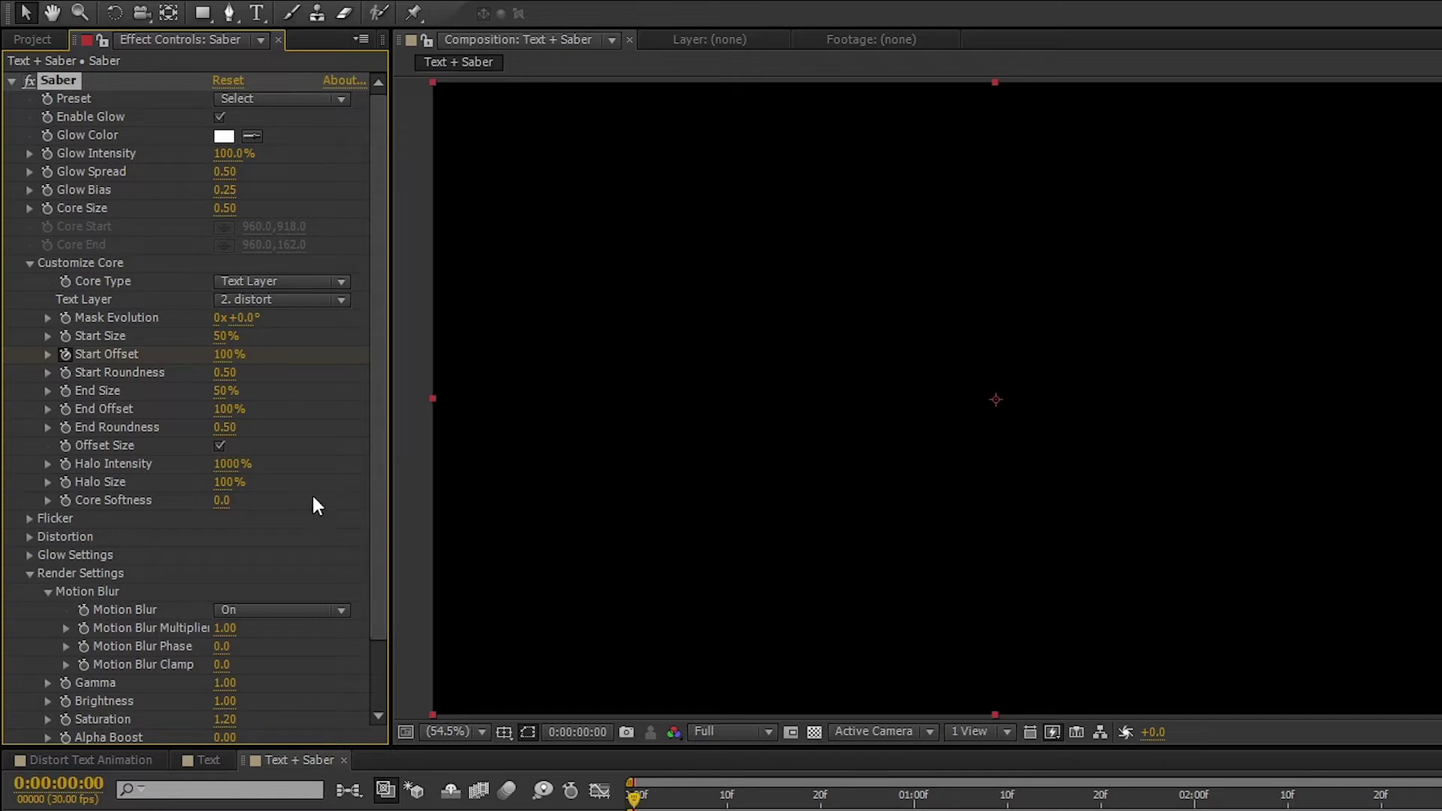
- Set the core's Halo Size to 0% and Core Softness to 14
{"action": "left_click", "coordinate": [225, 482]}
{"action": "type", "text": "0"}
{"action": "key", "text": "Return"}
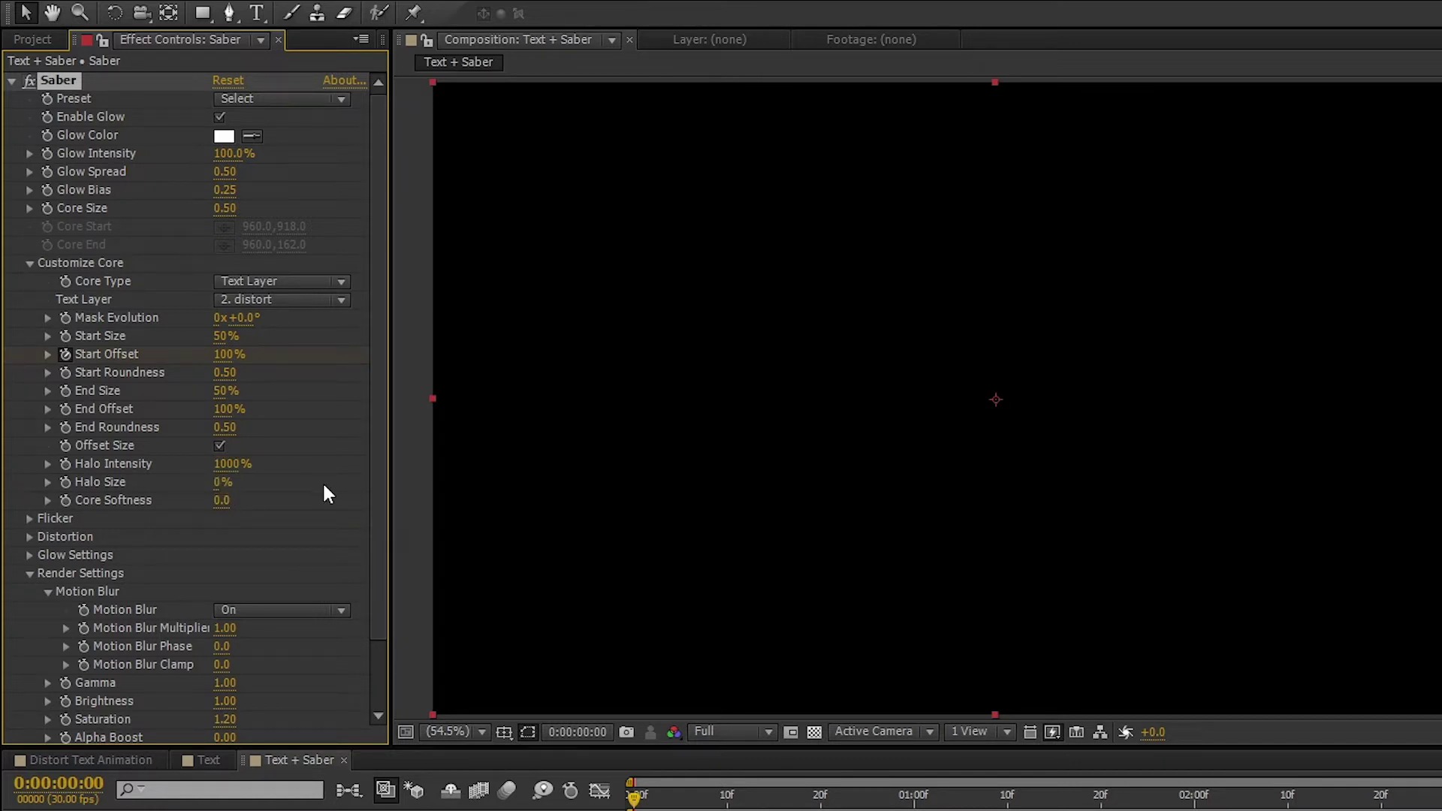
{"action": "left_click", "coordinate": [223, 500]}
{"action": "type", "text": "14"}
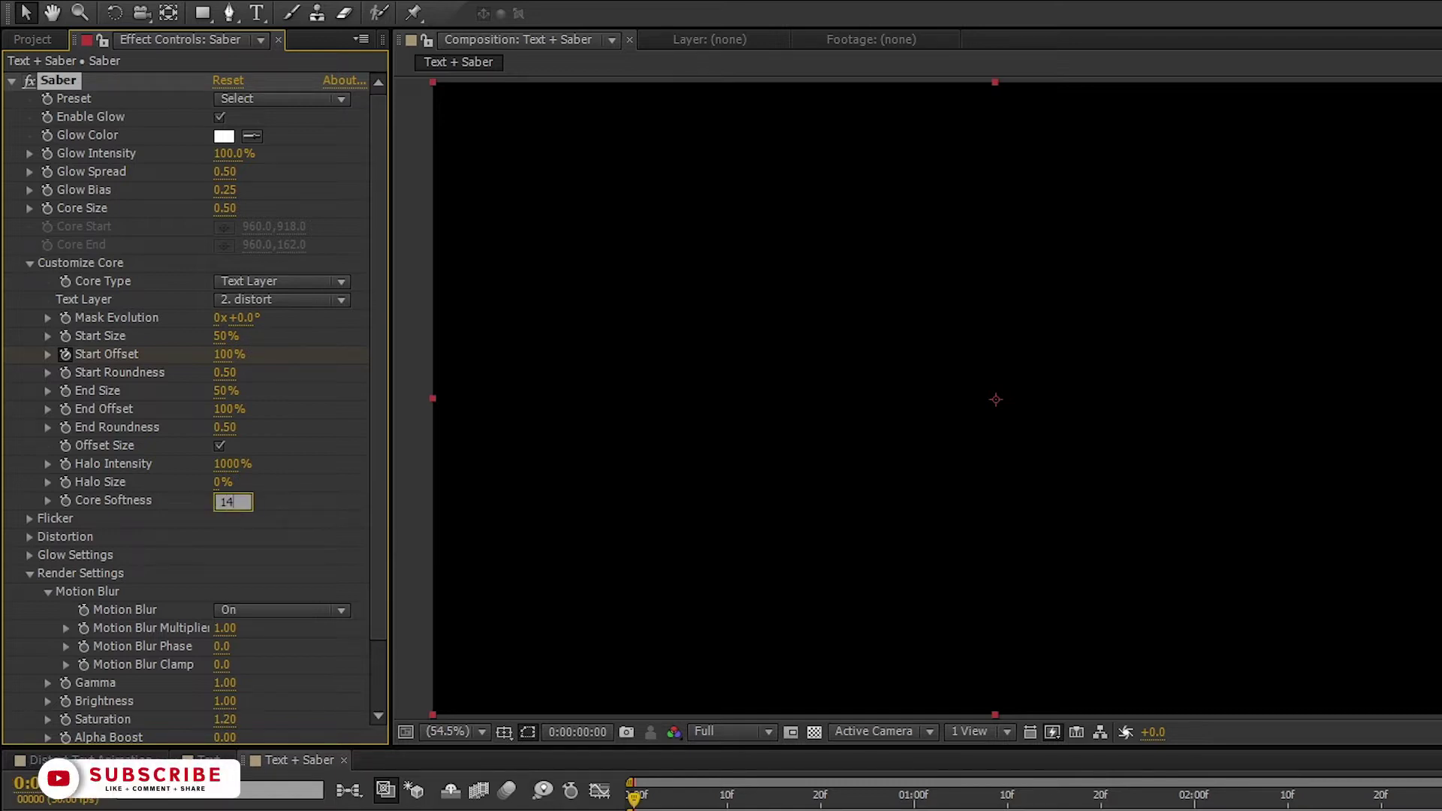
{"action": "key", "text": "Return"}
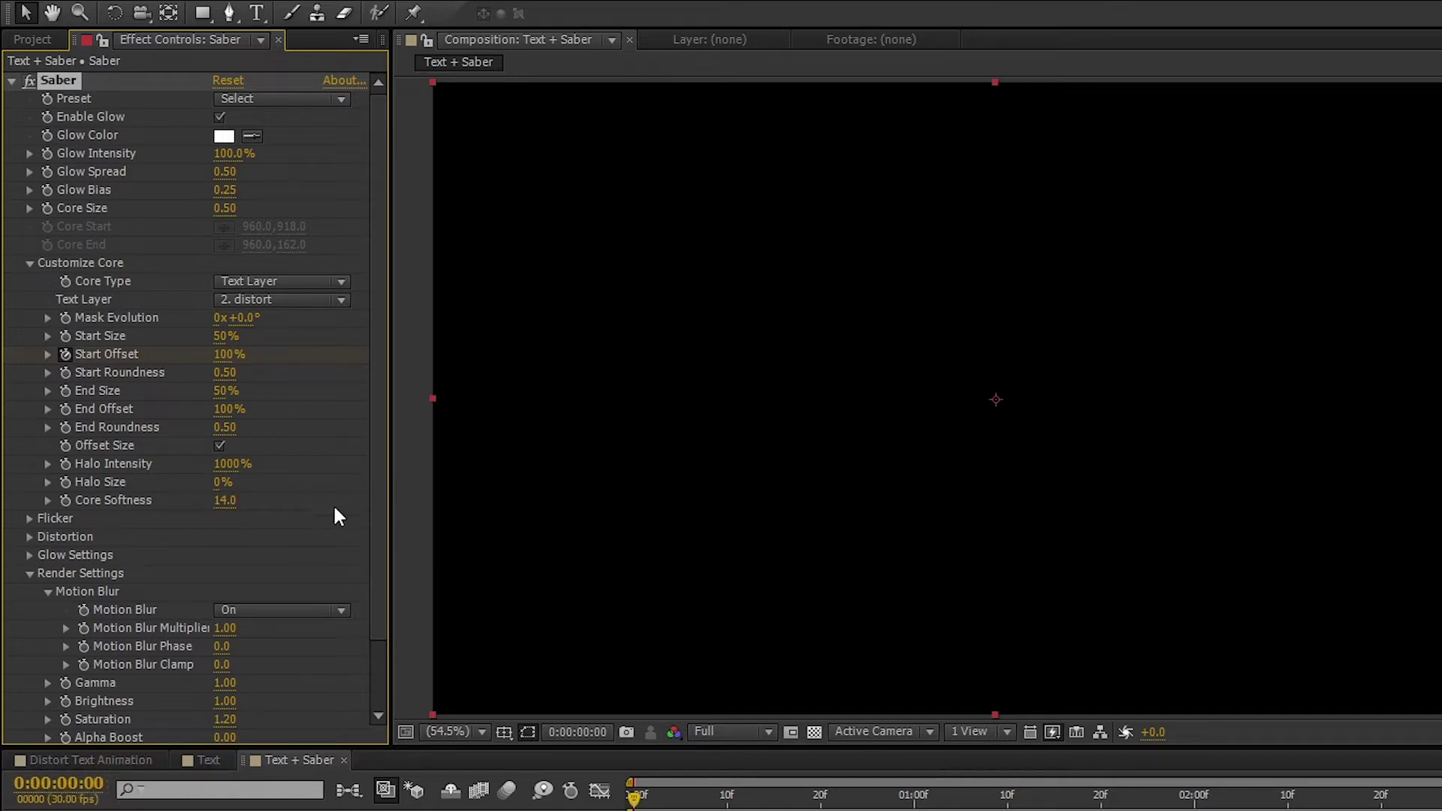
- Keyframe Glow Distortion's Distortion Amount at 200 on frame 0 and set its Composite to Multiply with Invert enabled
{"action": "left_click", "coordinate": [30, 536]}
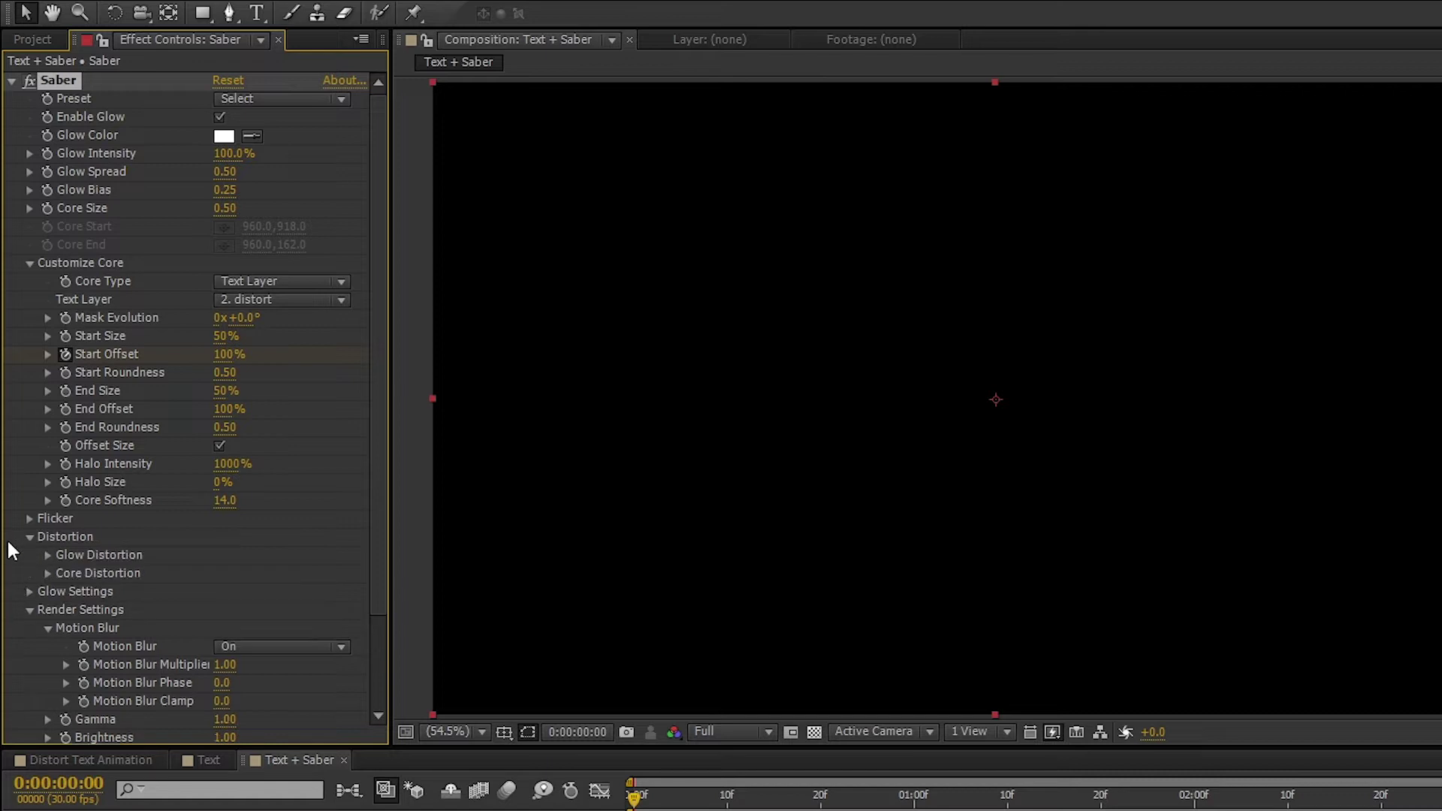
{"action": "left_click", "coordinate": [48, 555]}
{"action": "scroll", "coordinate": [23, 567], "scroll_direction": "down", "scroll_amount": 2}
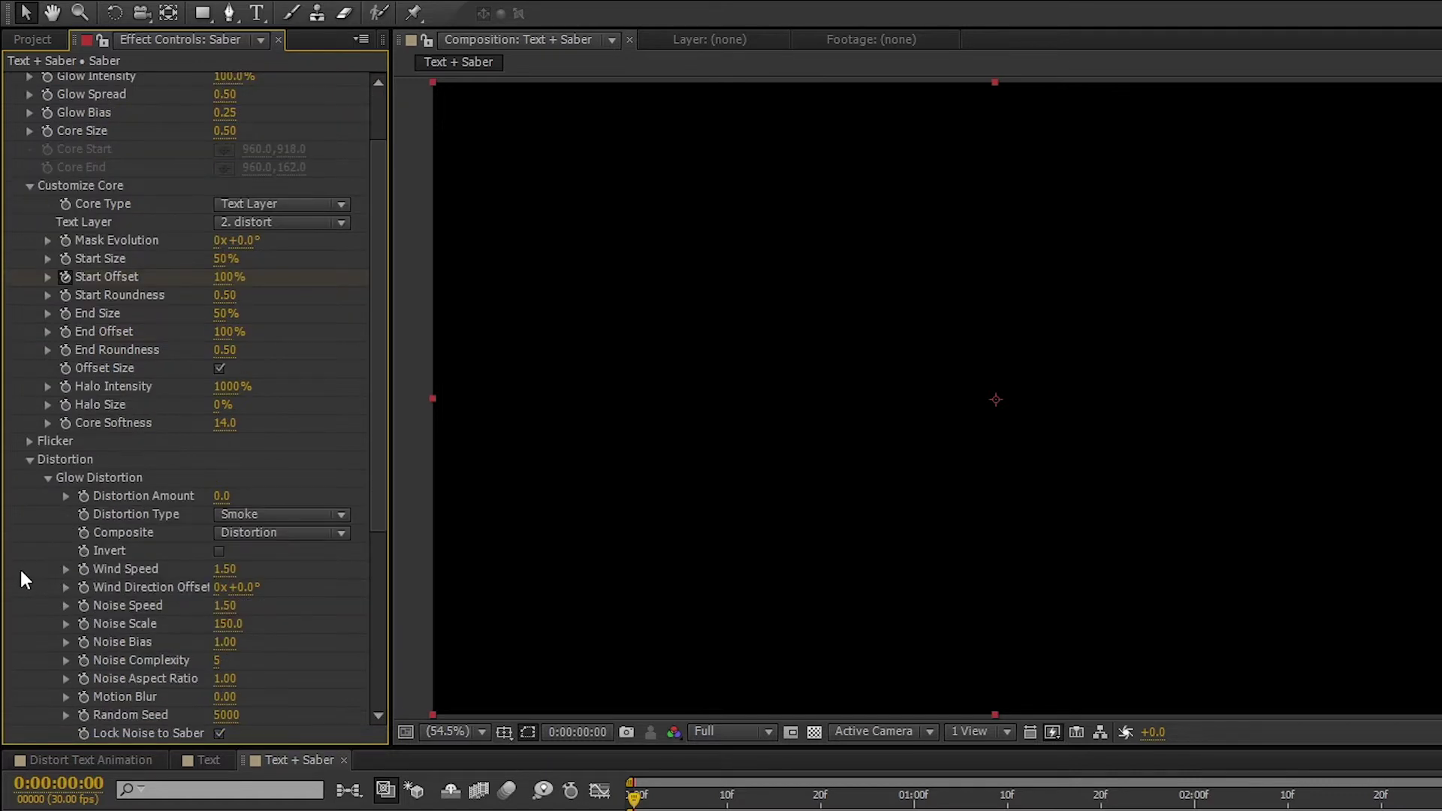
{"action": "left_click", "coordinate": [222, 496]}
{"action": "type", "text": "200"}
{"action": "key", "text": "Return"}
{"action": "left_click", "coordinate": [317, 536]}
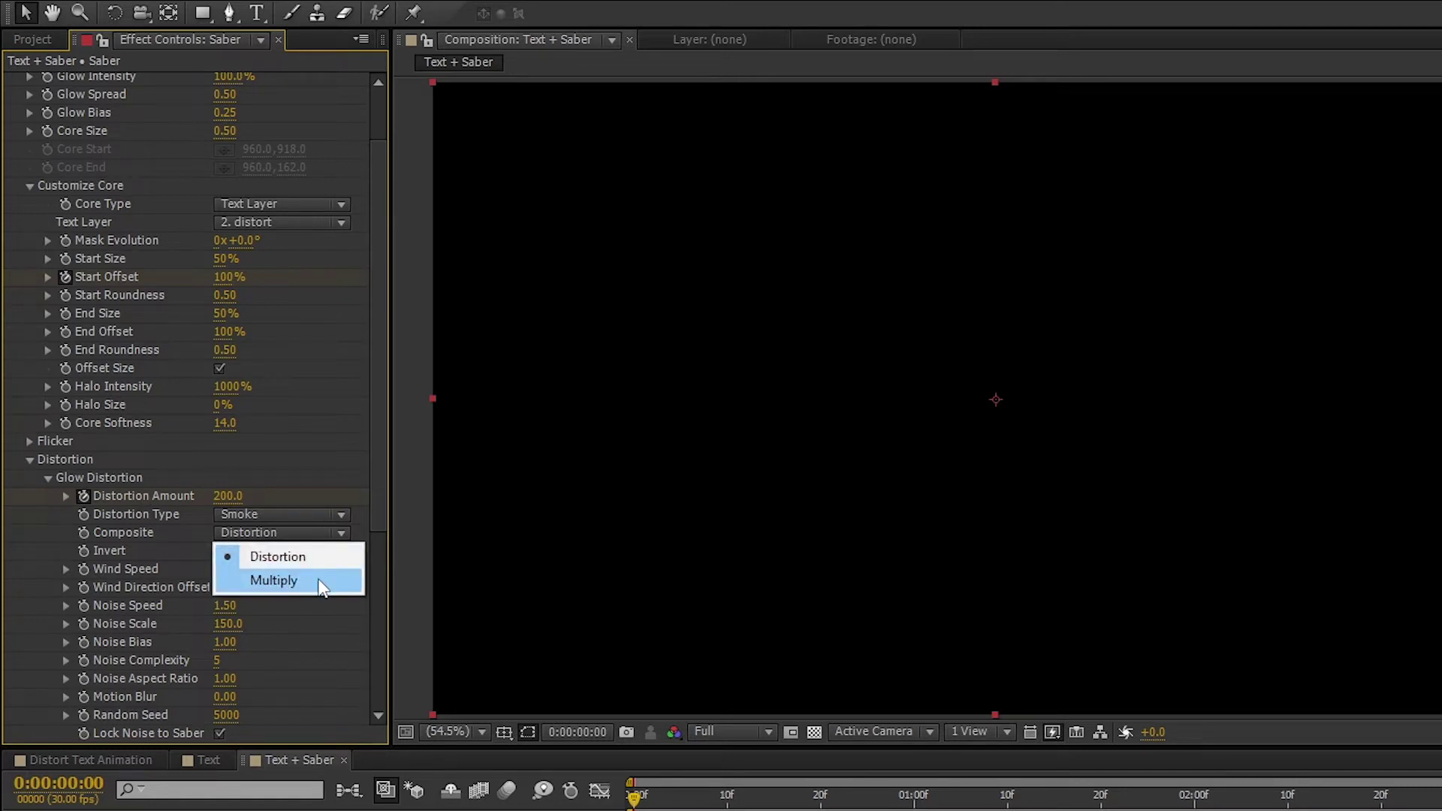
{"action": "left_click", "coordinate": [318, 581]}
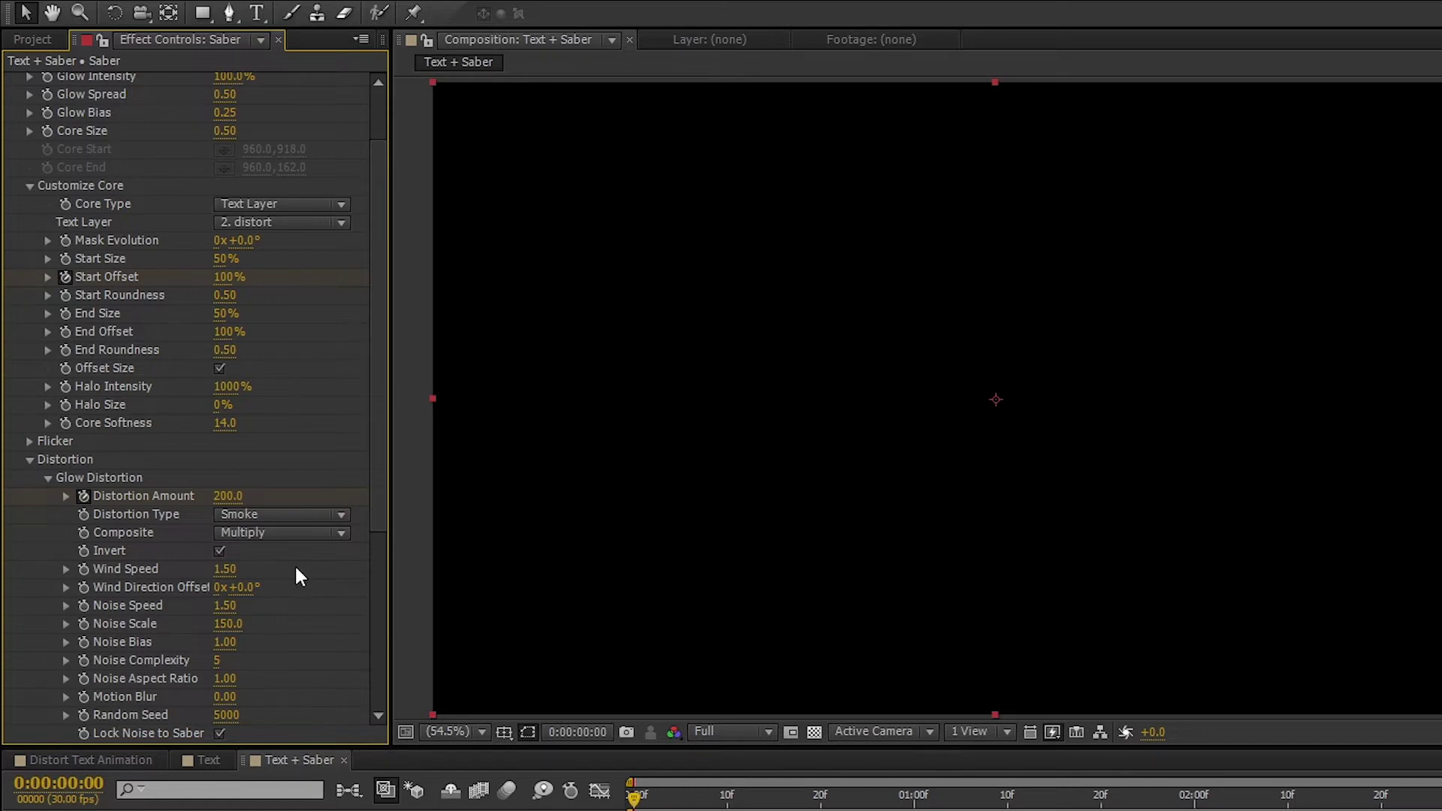
- Keyframe Core Distortion's Distortion Amount at 200 on frame 0 and set its Distortion Type to Energy
{"action": "scroll", "coordinate": [296, 568], "scroll_direction": "down", "scroll_amount": 5}
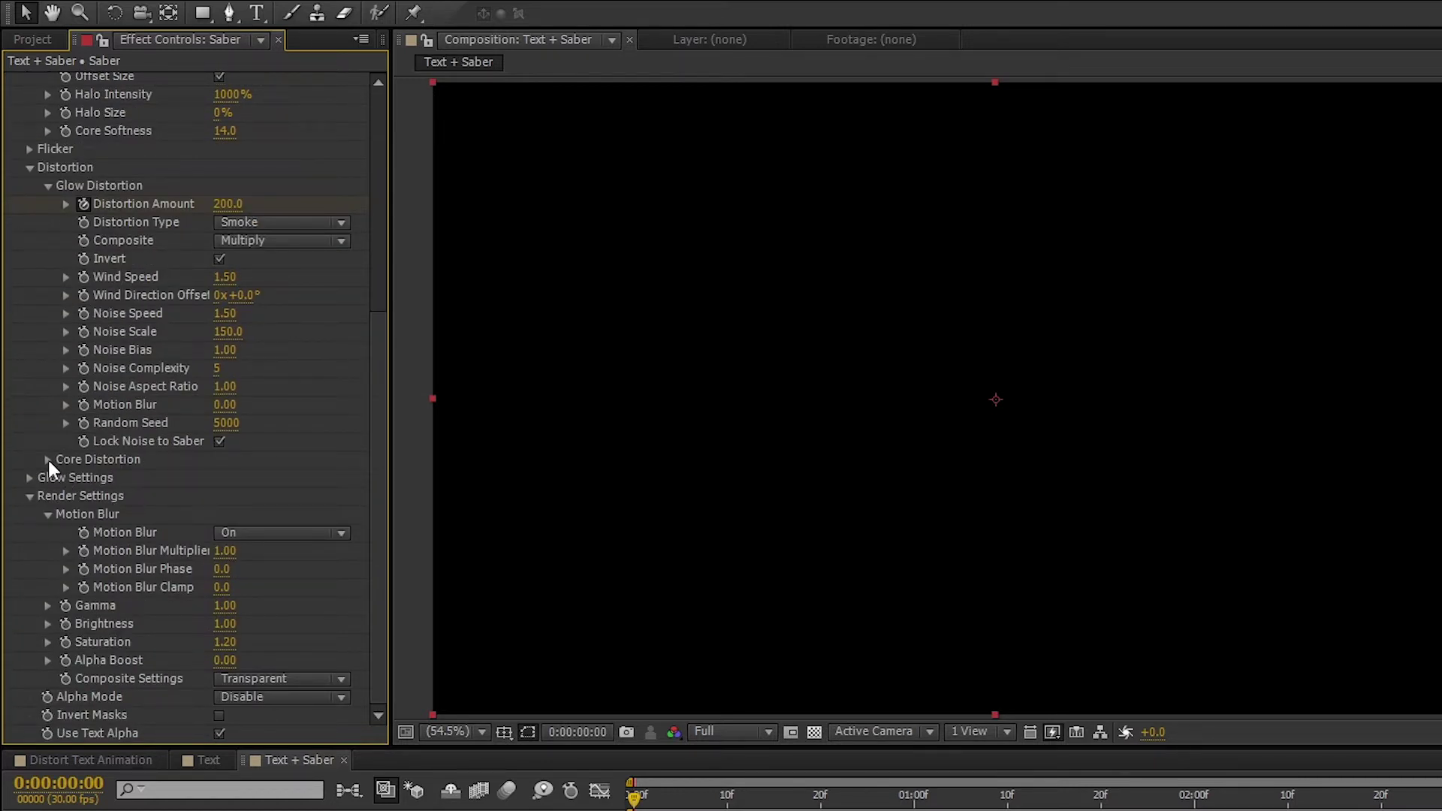
{"action": "left_click", "coordinate": [47, 459]}
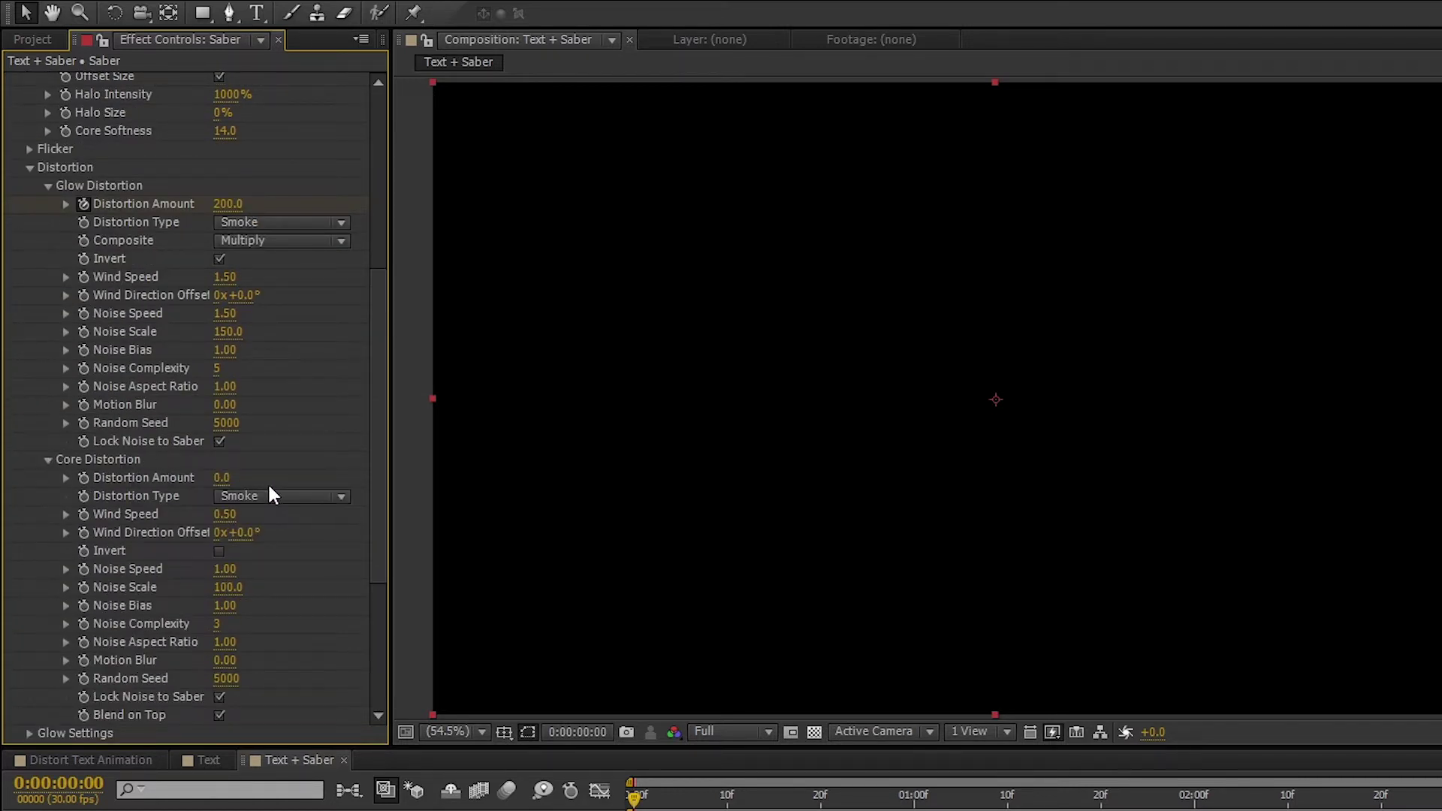
{"action": "left_click", "coordinate": [223, 479]}
{"action": "type", "text": "200"}
{"action": "key", "text": "Return"}
{"action": "left_click", "coordinate": [83, 478]}
{"action": "left_click", "coordinate": [314, 496]}
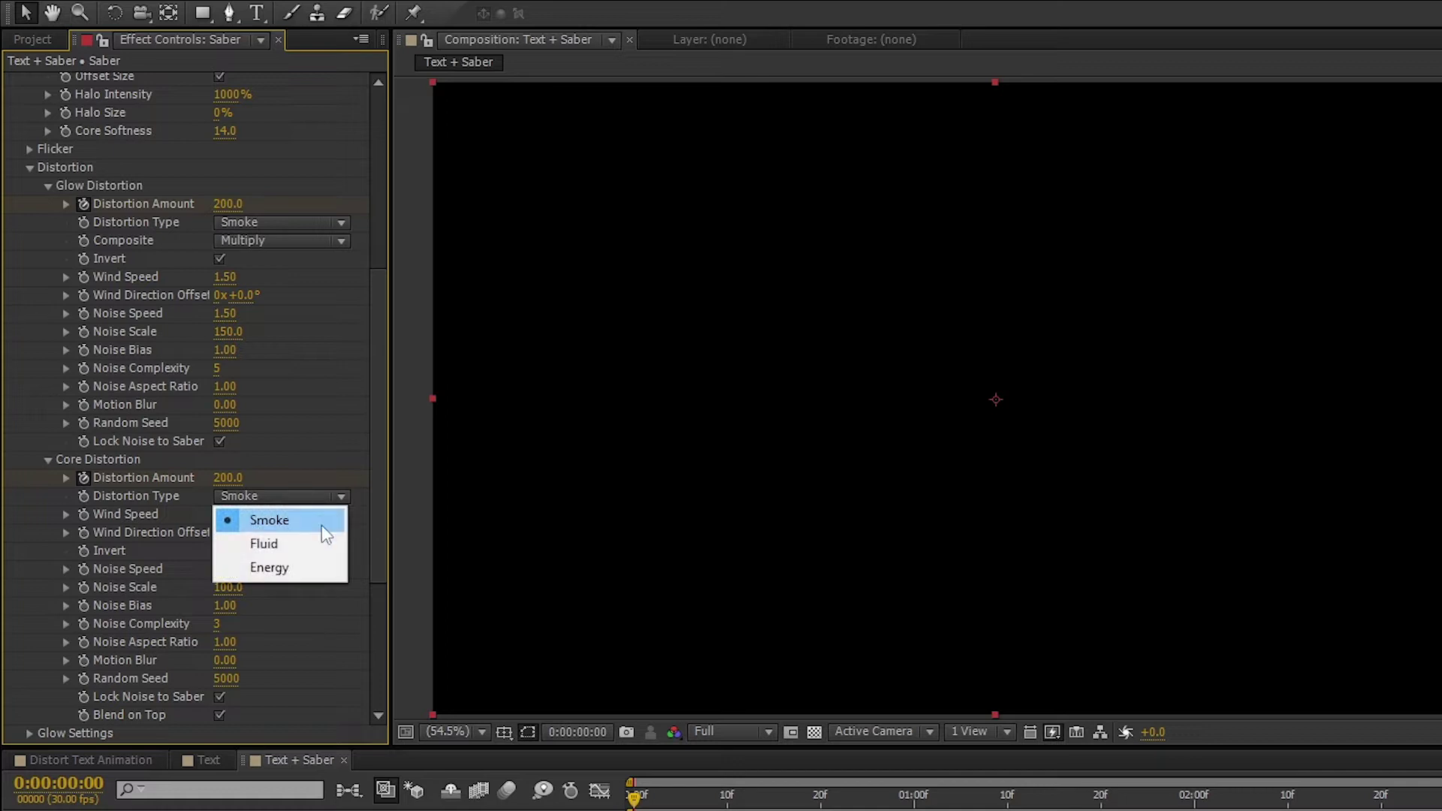
{"action": "left_click", "coordinate": [324, 571]}
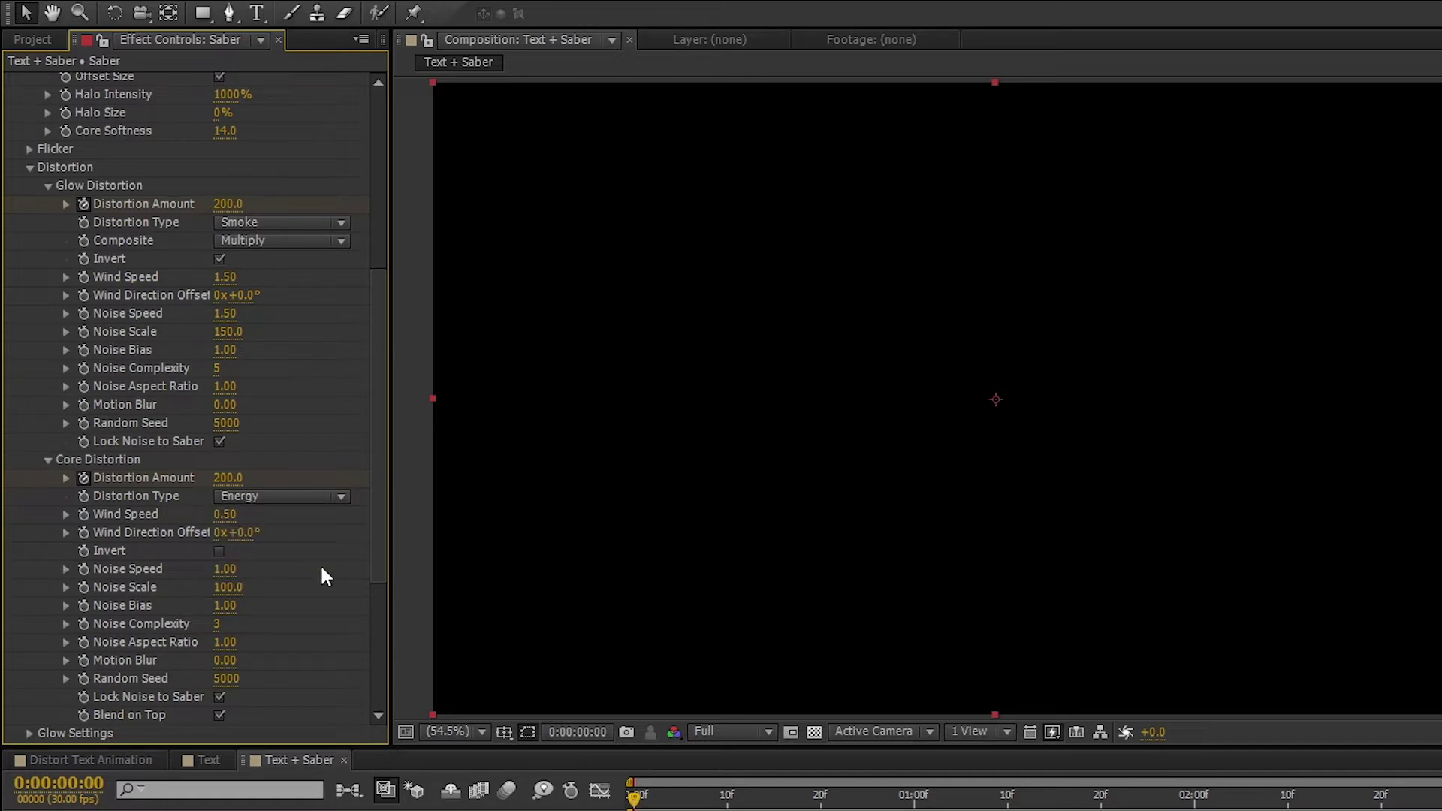
- Set Core Distortion's Noise Complexity to 10 and Noise Aspect Ratio to 10
{"action": "left_click", "coordinate": [221, 627]}
{"action": "type", "text": "10"}
{"action": "key", "text": "Return"}
{"action": "left_click", "coordinate": [226, 643]}
{"action": "type", "text": "10"}
{"action": "key", "text": "Return"}
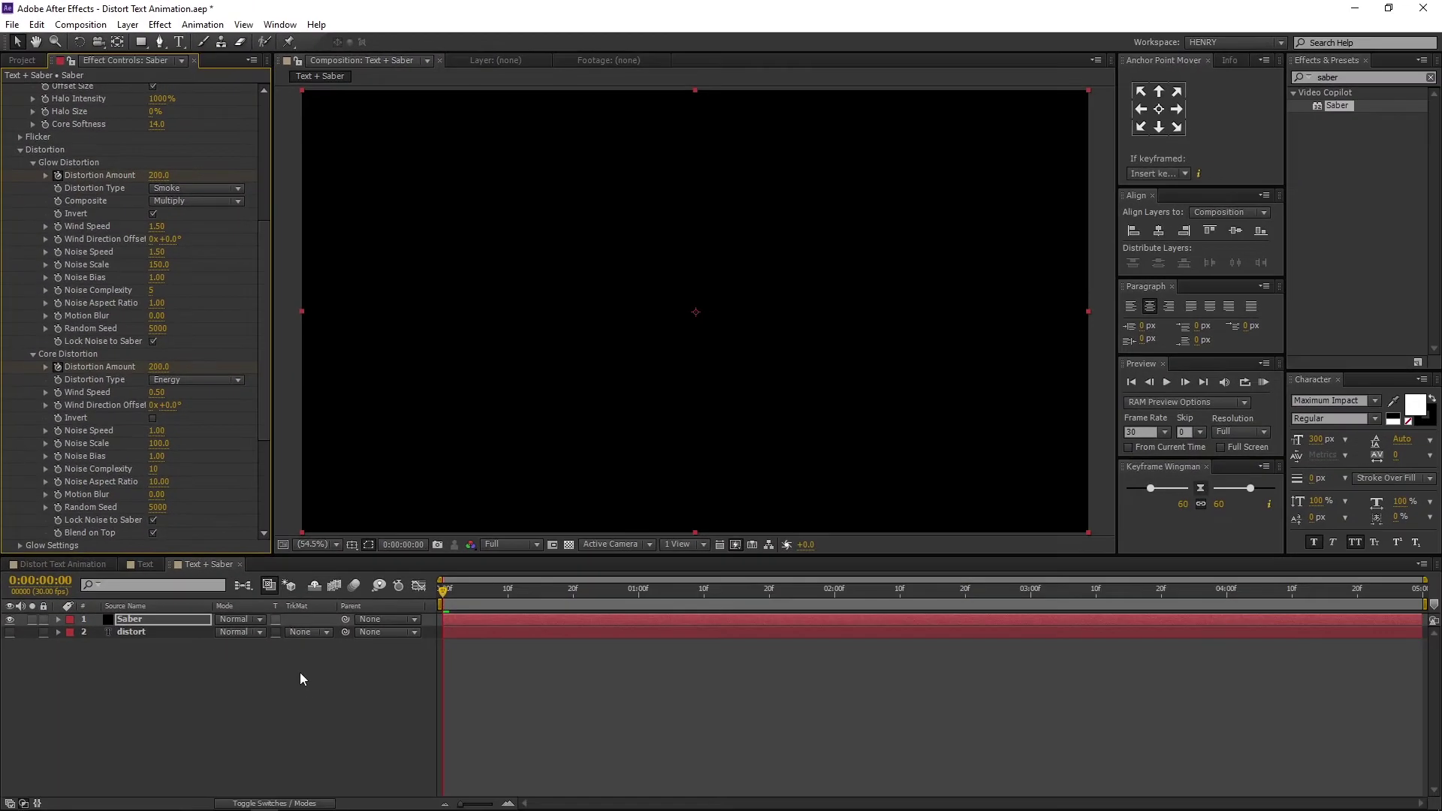
- Reveal the Saber layer's keyframed properties and keyframe Start Offset at 0% at 2 seconds
{"action": "left_click", "coordinate": [835, 593]}
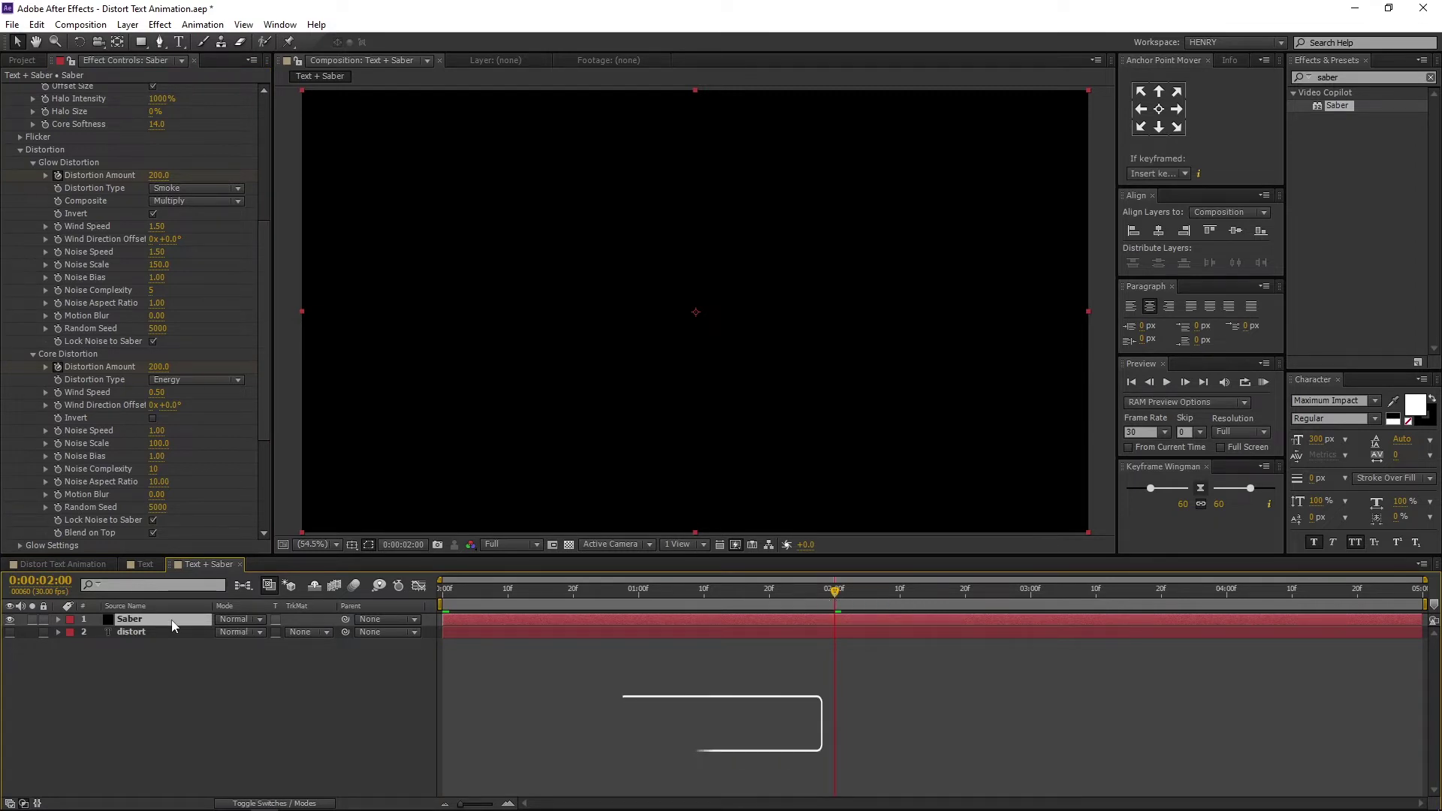
{"action": "key", "text": "u"}
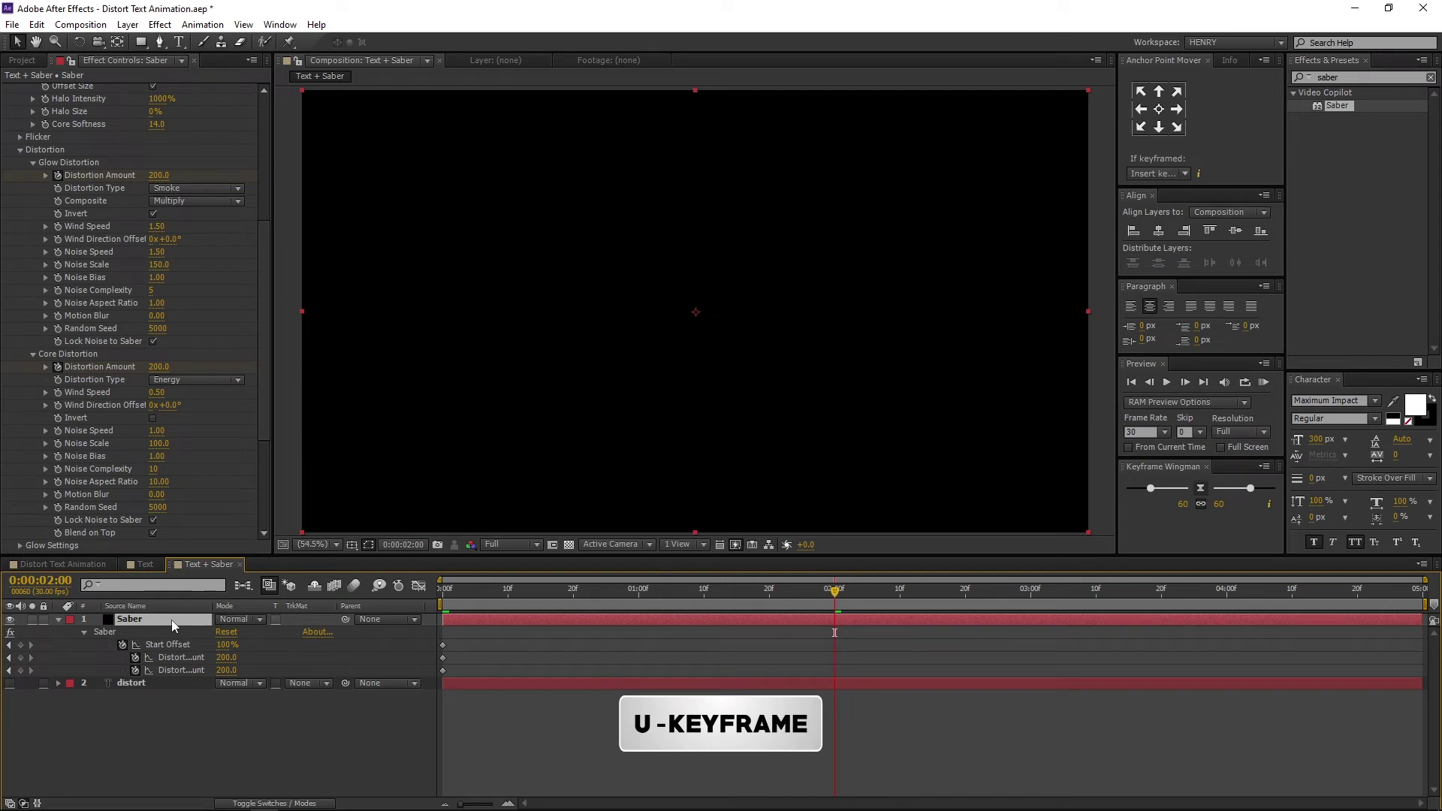
{"action": "left_click", "coordinate": [227, 645]}
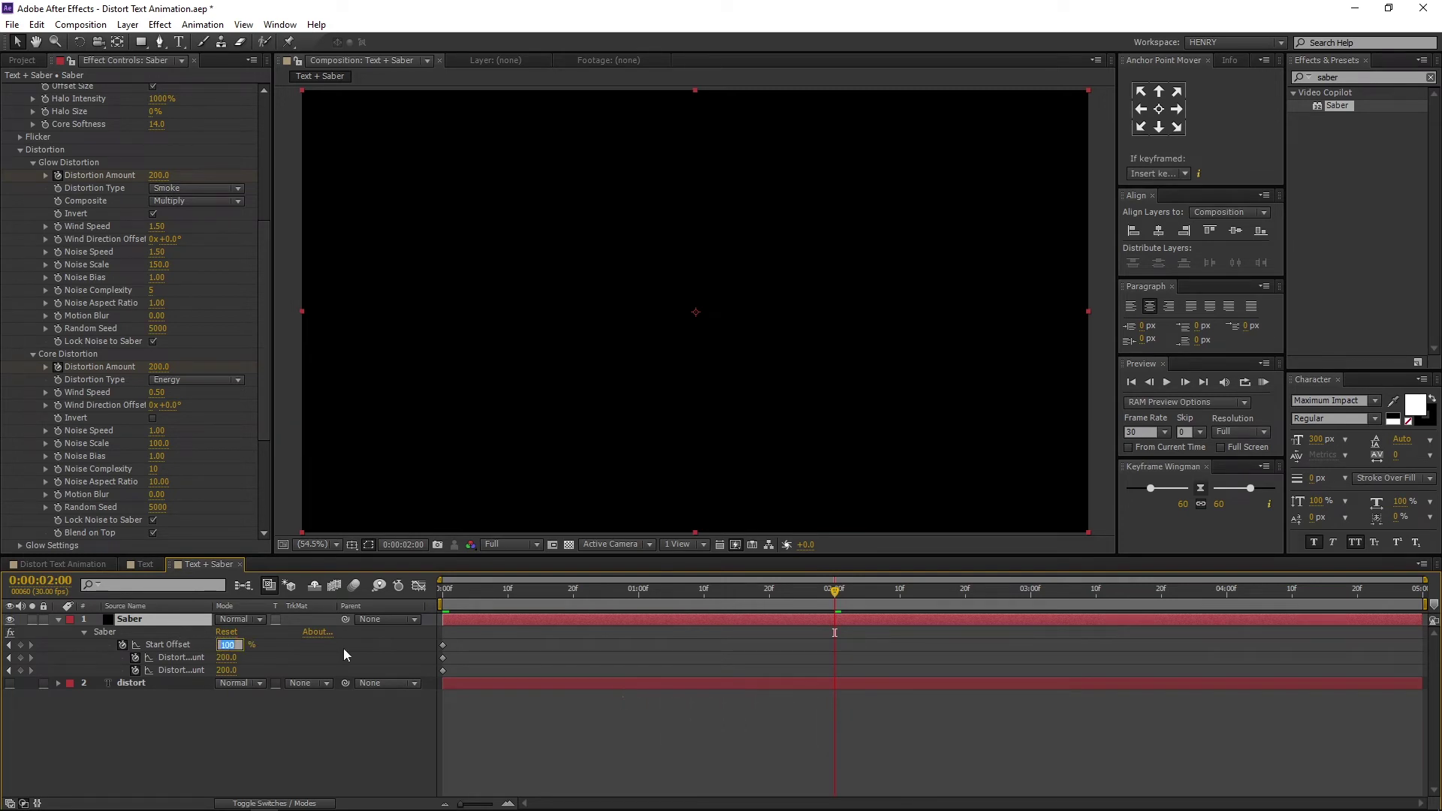
{"action": "type", "text": "0"}
{"action": "key", "text": "Return"}
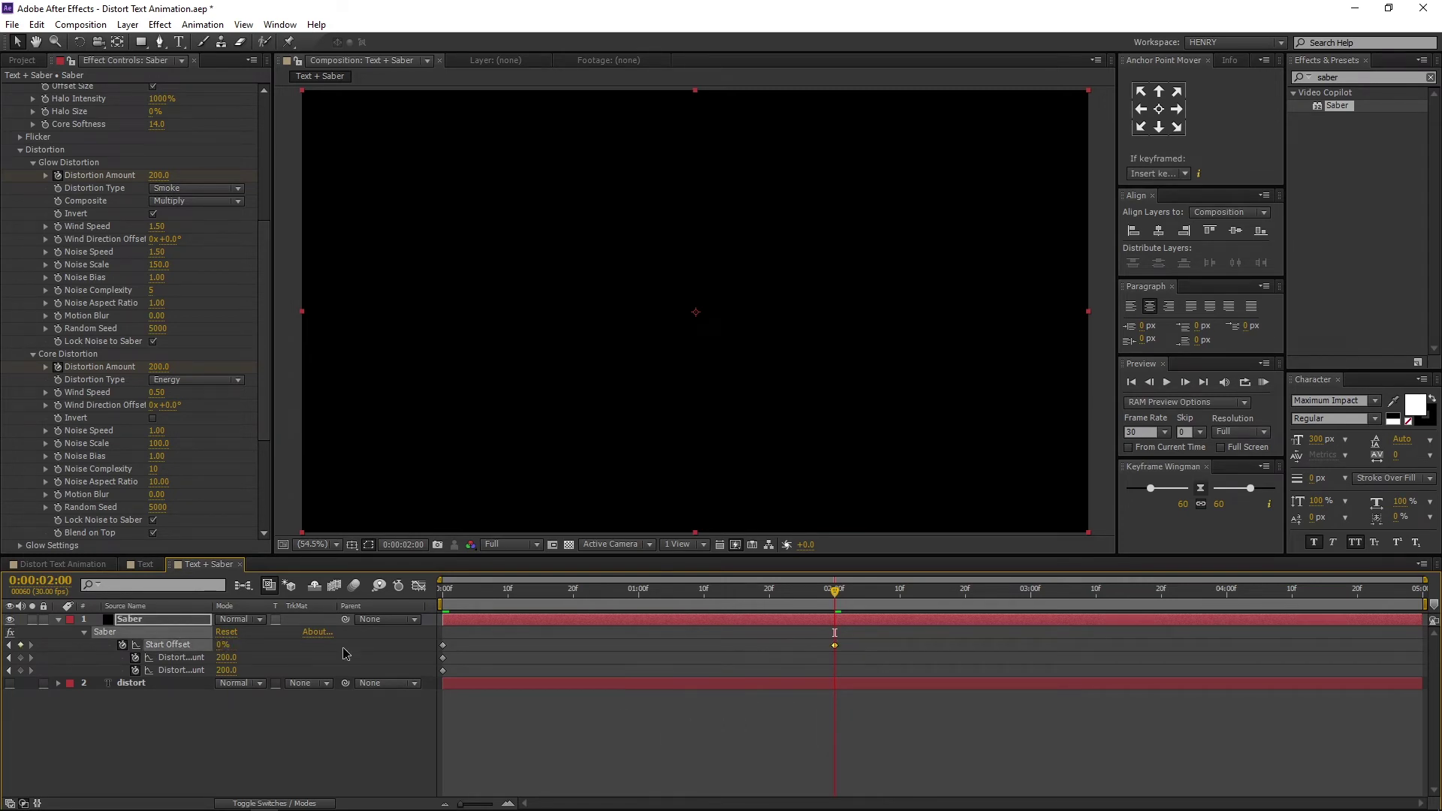
- Keyframe both the glow and core Distortion Amounts at 0 at 2 seconds
{"action": "left_click", "coordinate": [227, 657]}
{"action": "type", "text": "0"}
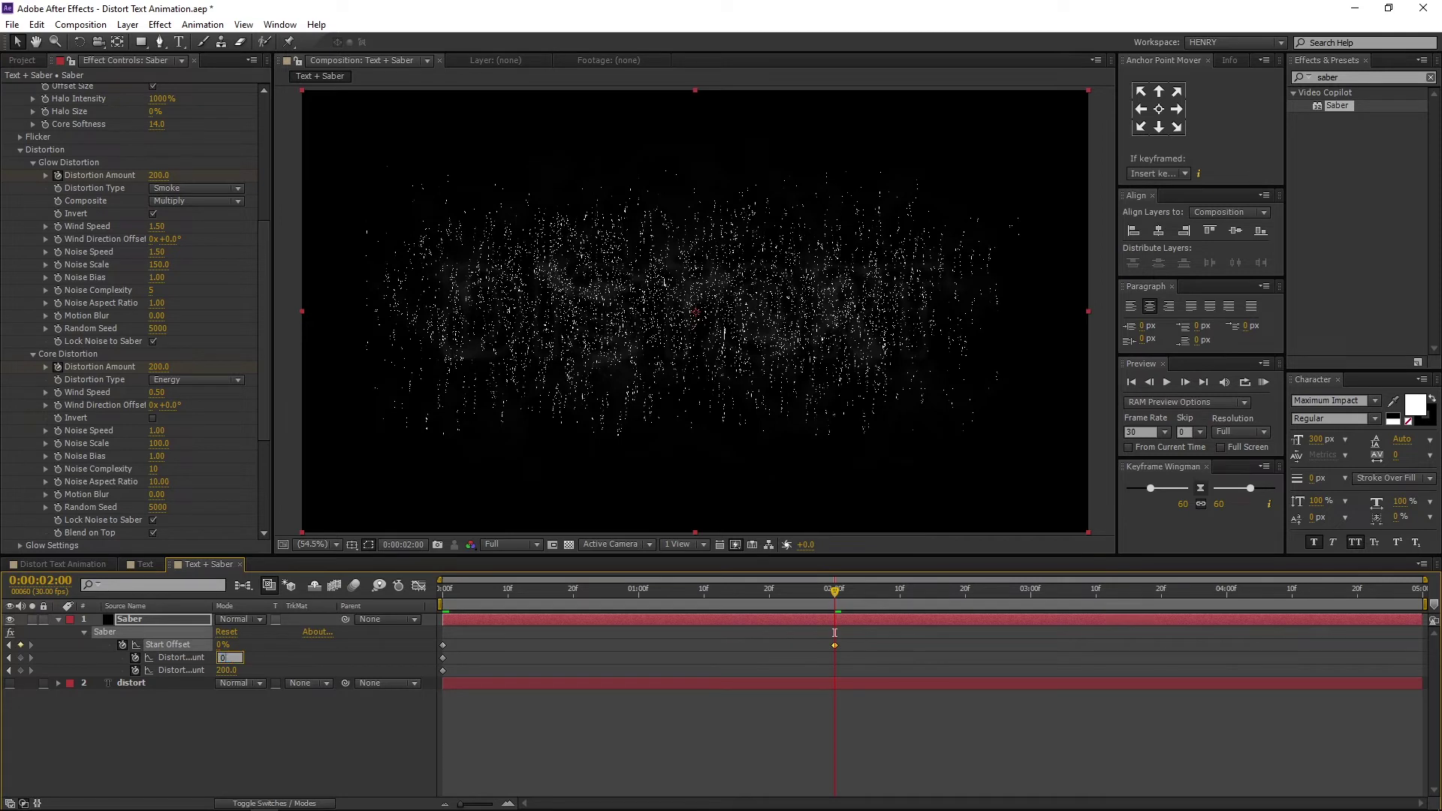
{"action": "key", "text": "Tab"}
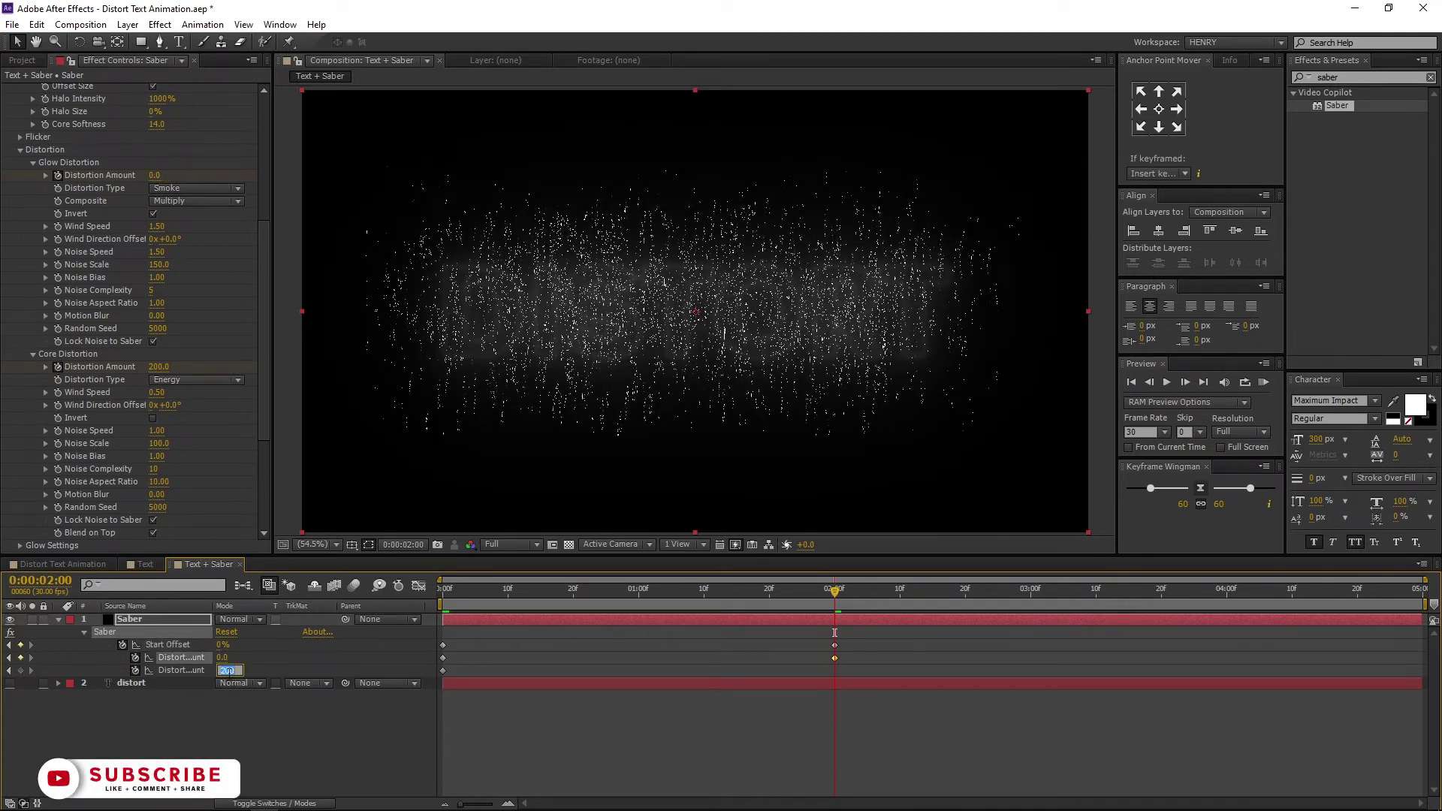
{"action": "type", "text": "0"}
{"action": "key", "text": "Return"}
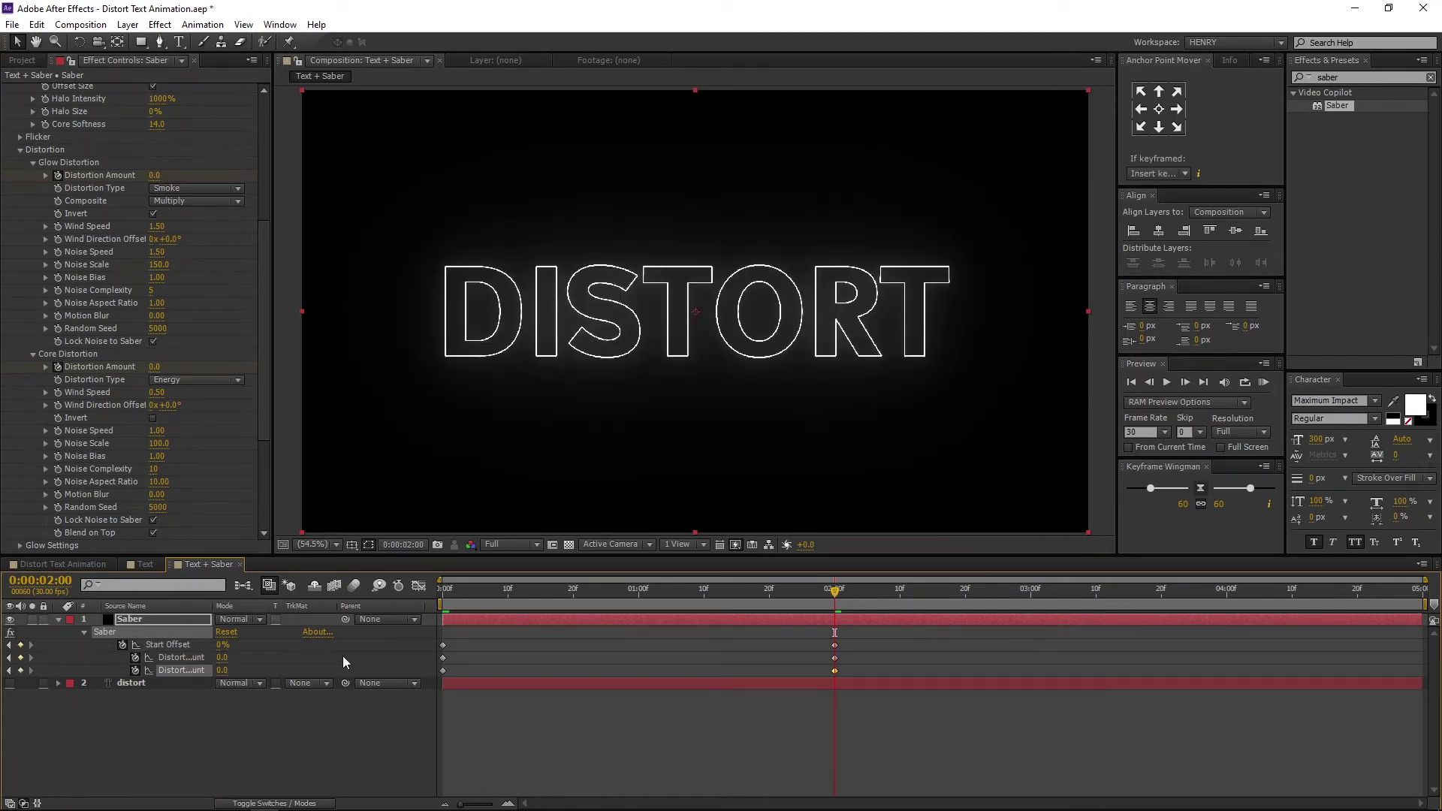
- Apply Easy Ease to all of the Saber layer's keyframes and scrub through the first 2 seconds to preview the animation
{"action": "left_click_drag", "start_coordinate": [916, 641], "coordinate": [398, 677]}
{"action": "right_click", "coordinate": [444, 673]}
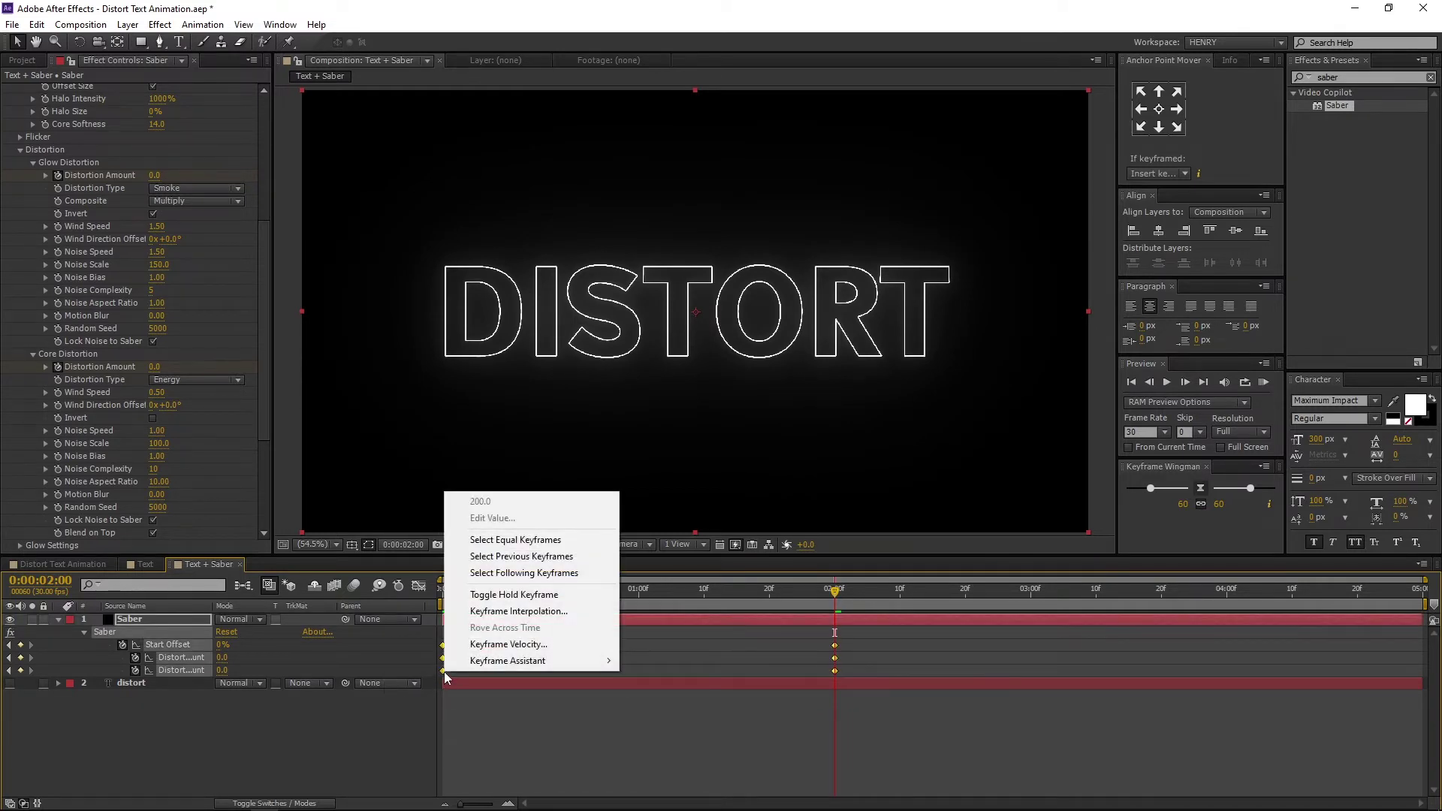
{"action": "mouse_move", "coordinate": [472, 664]}
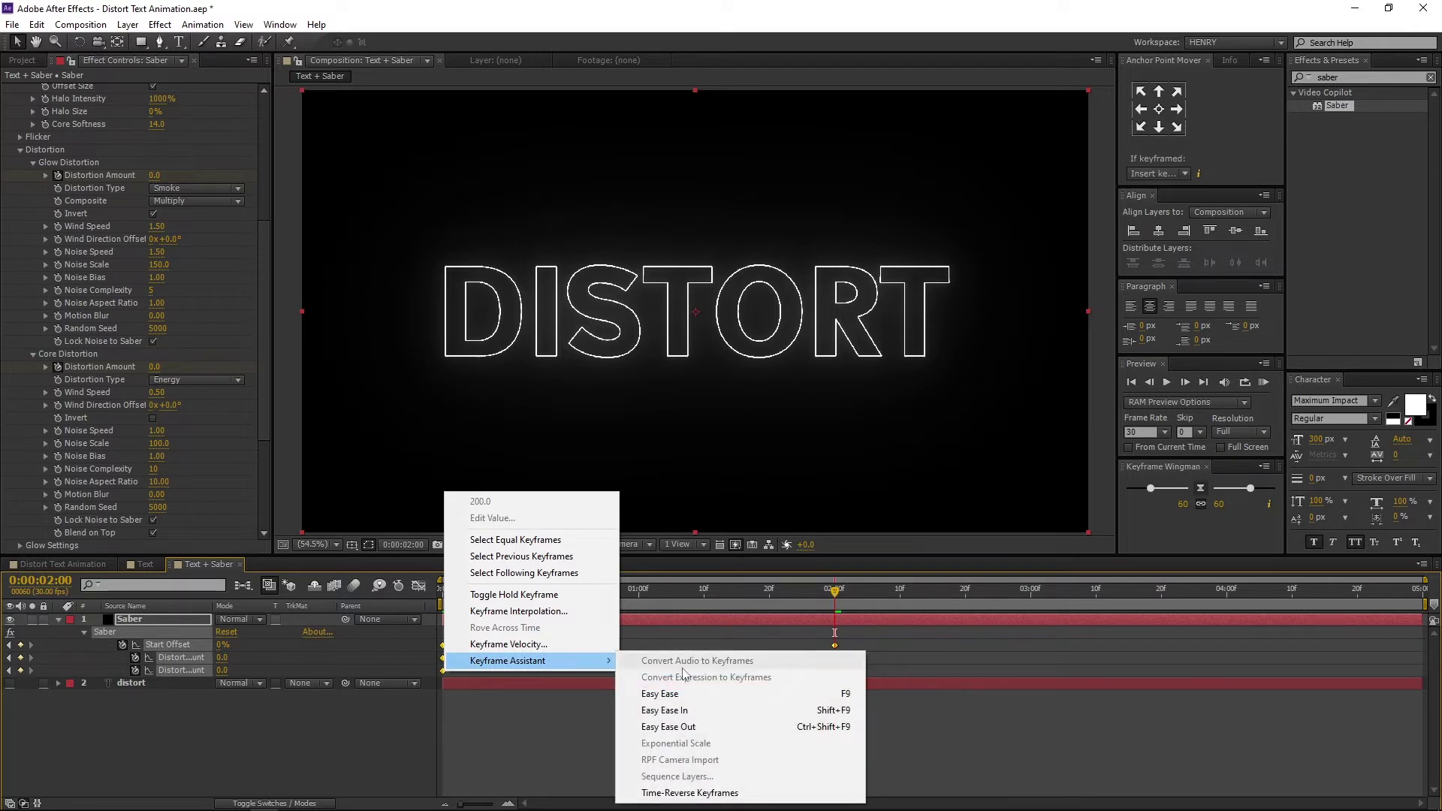
{"action": "left_click", "coordinate": [688, 693]}
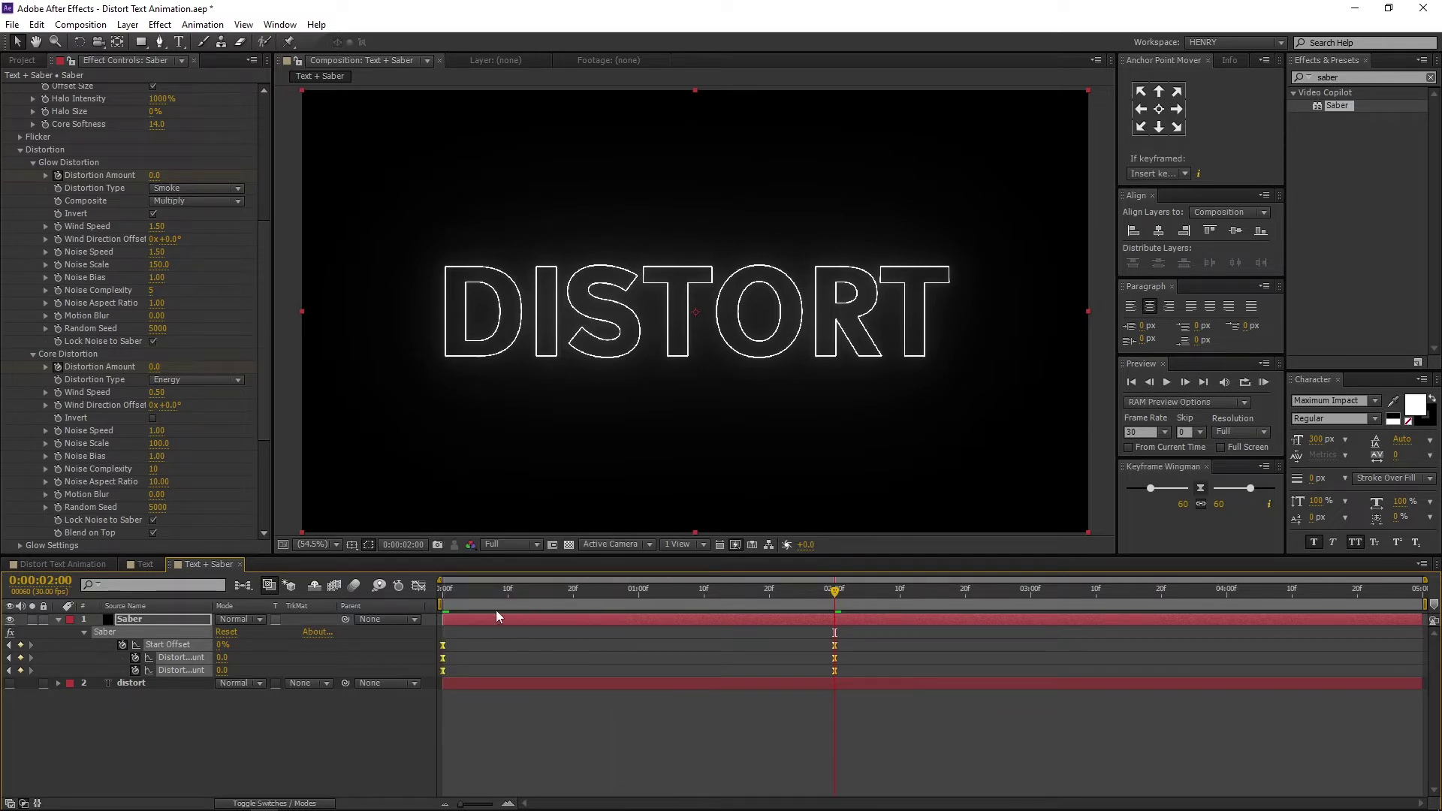
{"action": "left_click_drag", "start_coordinate": [449, 597], "coordinate": [838, 606]}
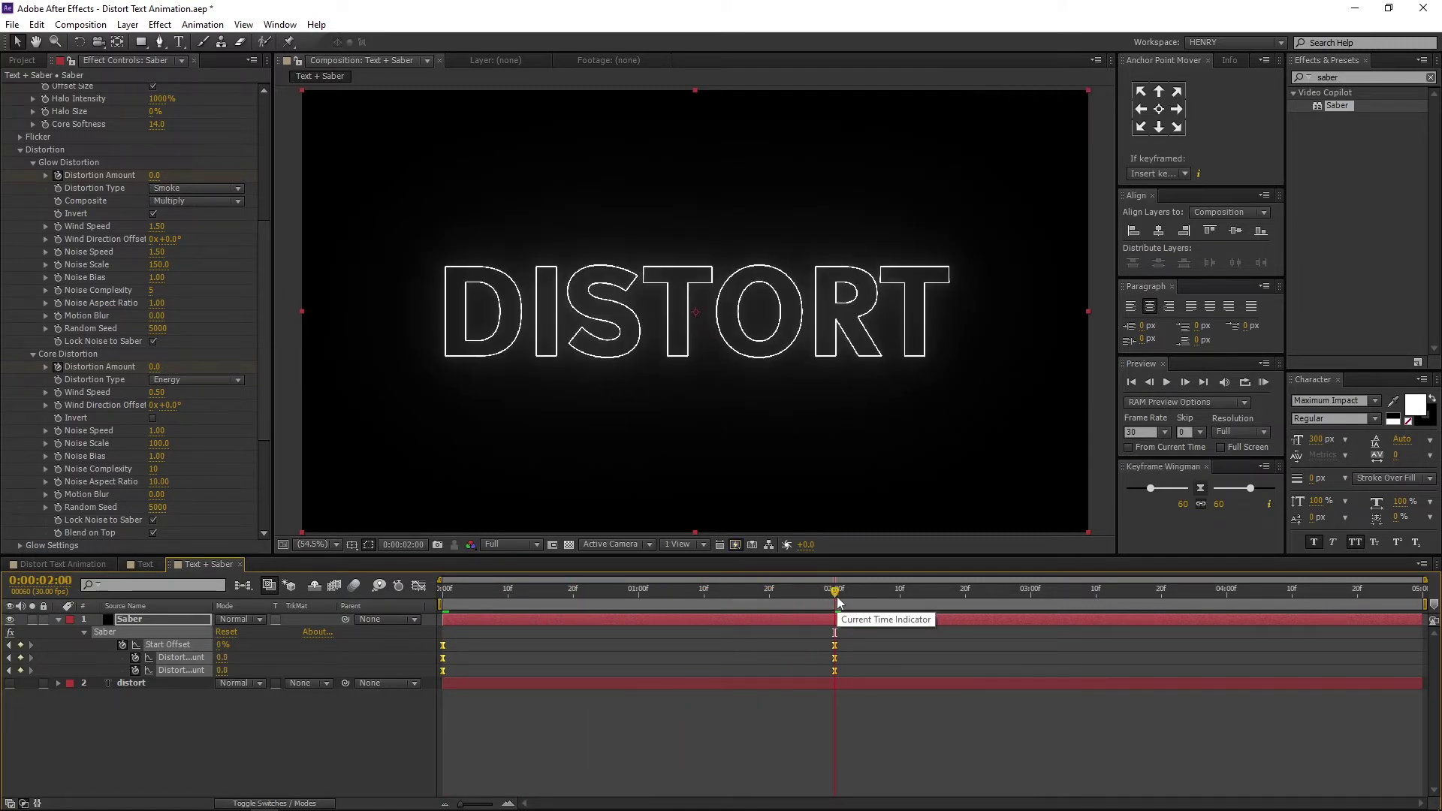
- Create a new composition named "Text + Texture"
{"action": "left_click", "coordinate": [23, 63]}
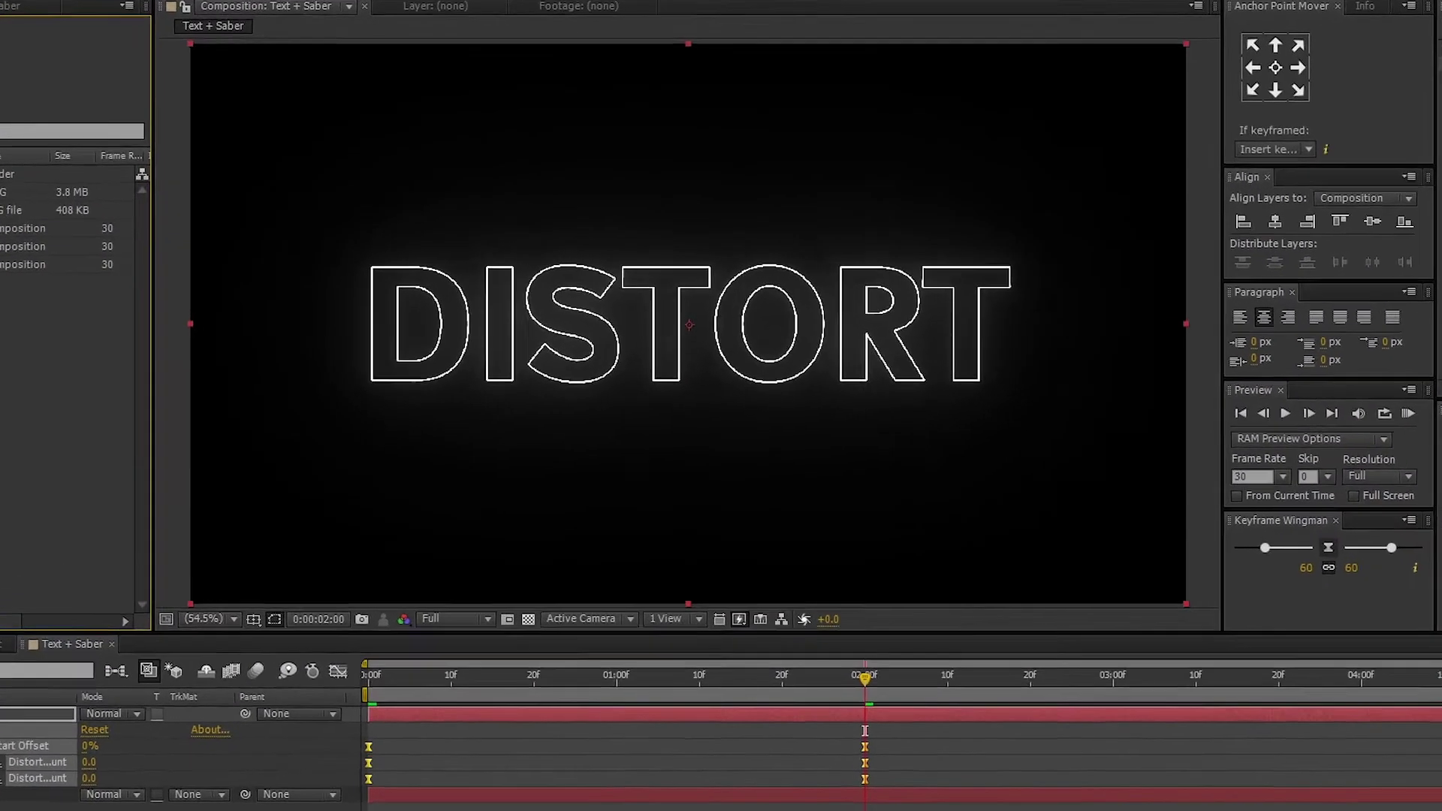
{"action": "left_click", "coordinate": [47, 547]}
{"action": "type", "text": "Text "}
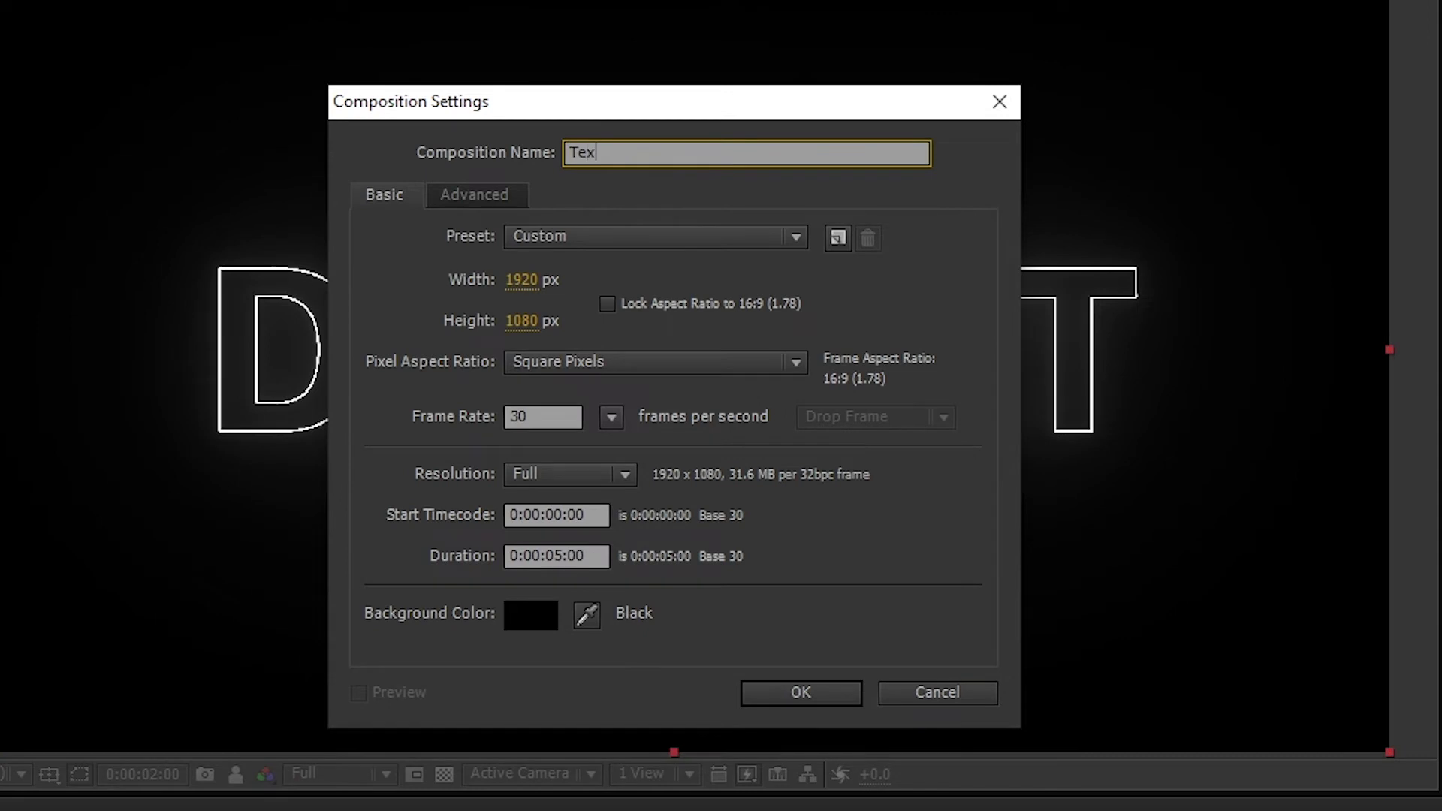
{"action": "type", "text": "+ Texture"}
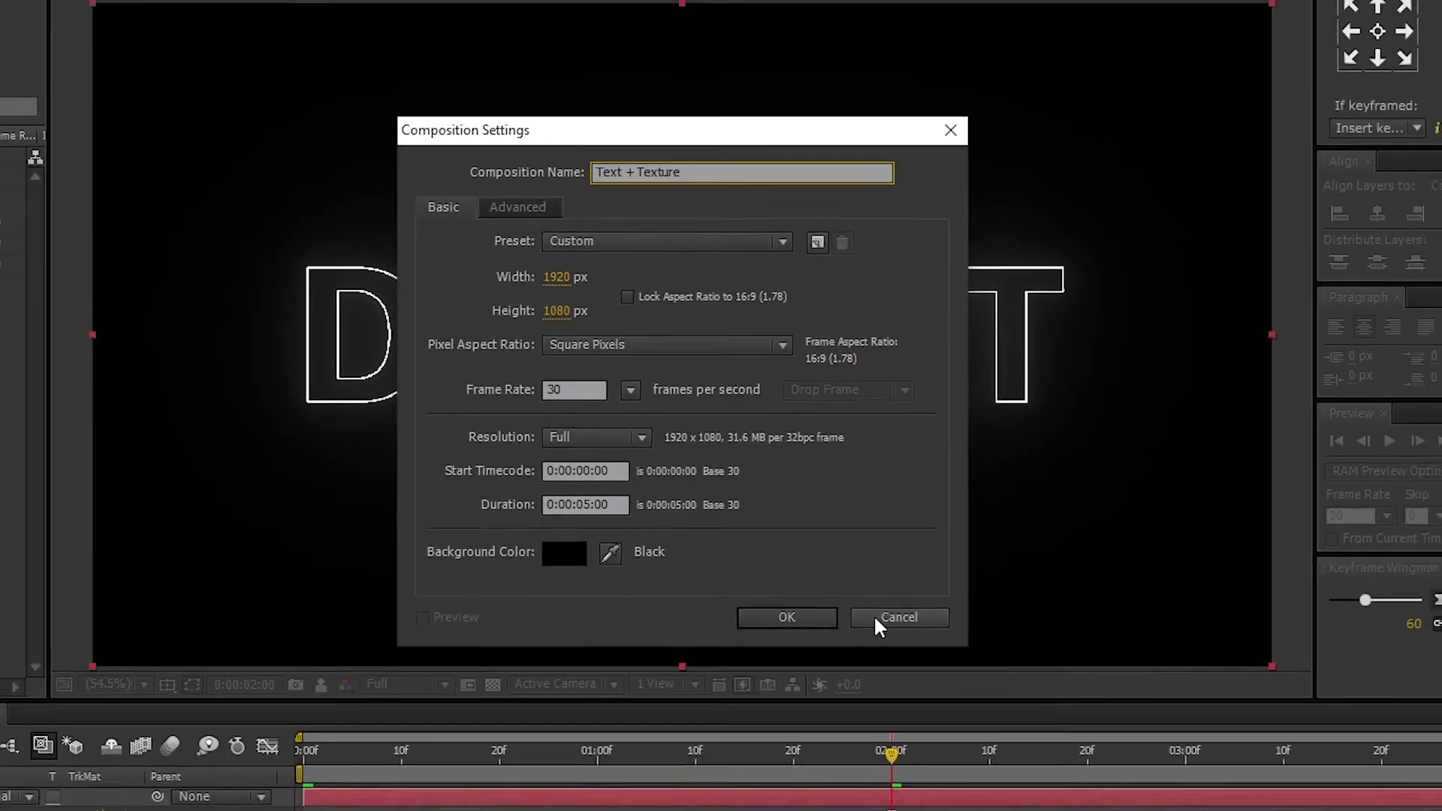
{"action": "left_click", "coordinate": [801, 692]}
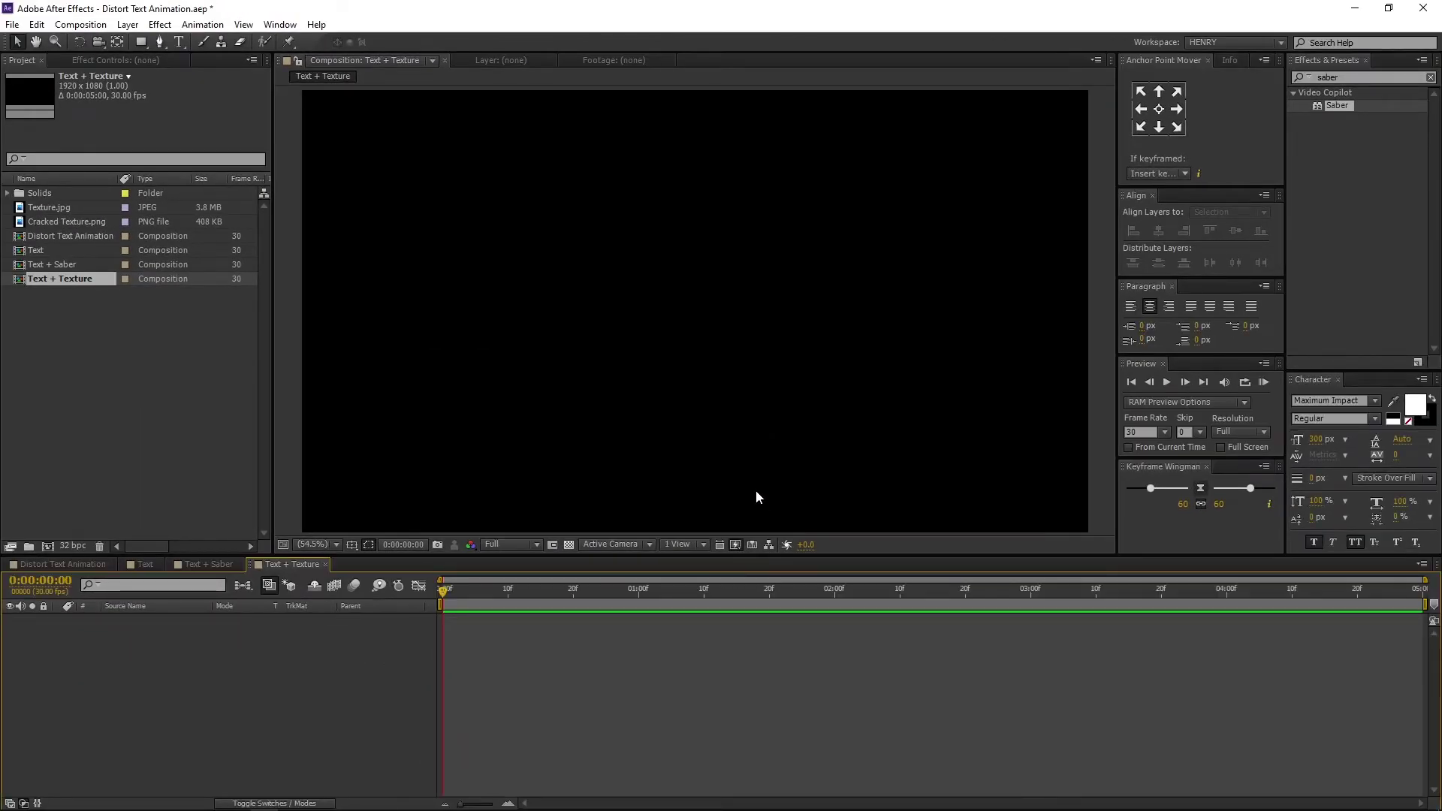
- Add the Text composition with Texture.jpg beneath it, and set the texture's track matte to Alpha Matte "Text"
{"action": "left_click", "coordinate": [93, 253]}
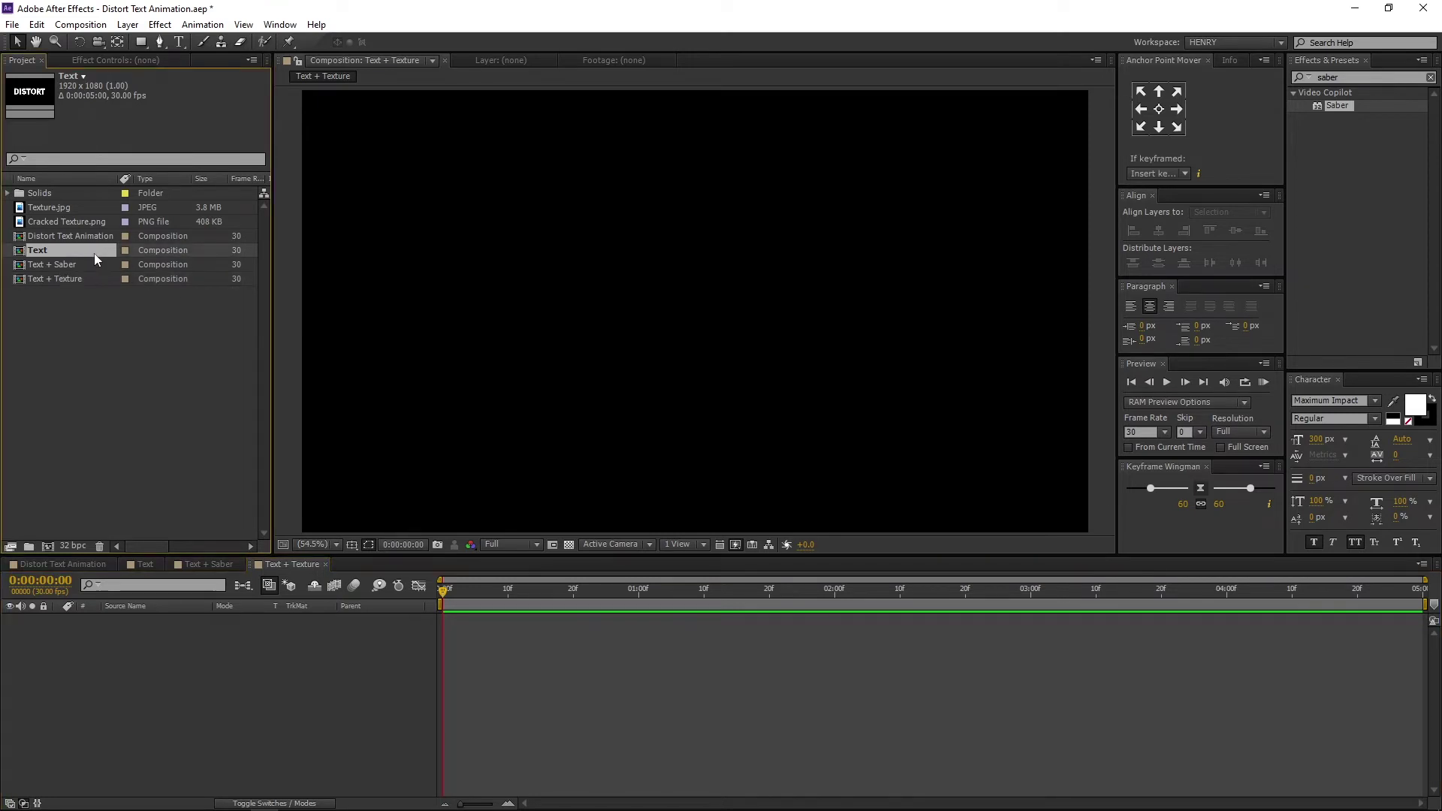
{"action": "left_click_drag", "start_coordinate": [94, 253], "coordinate": [113, 687]}
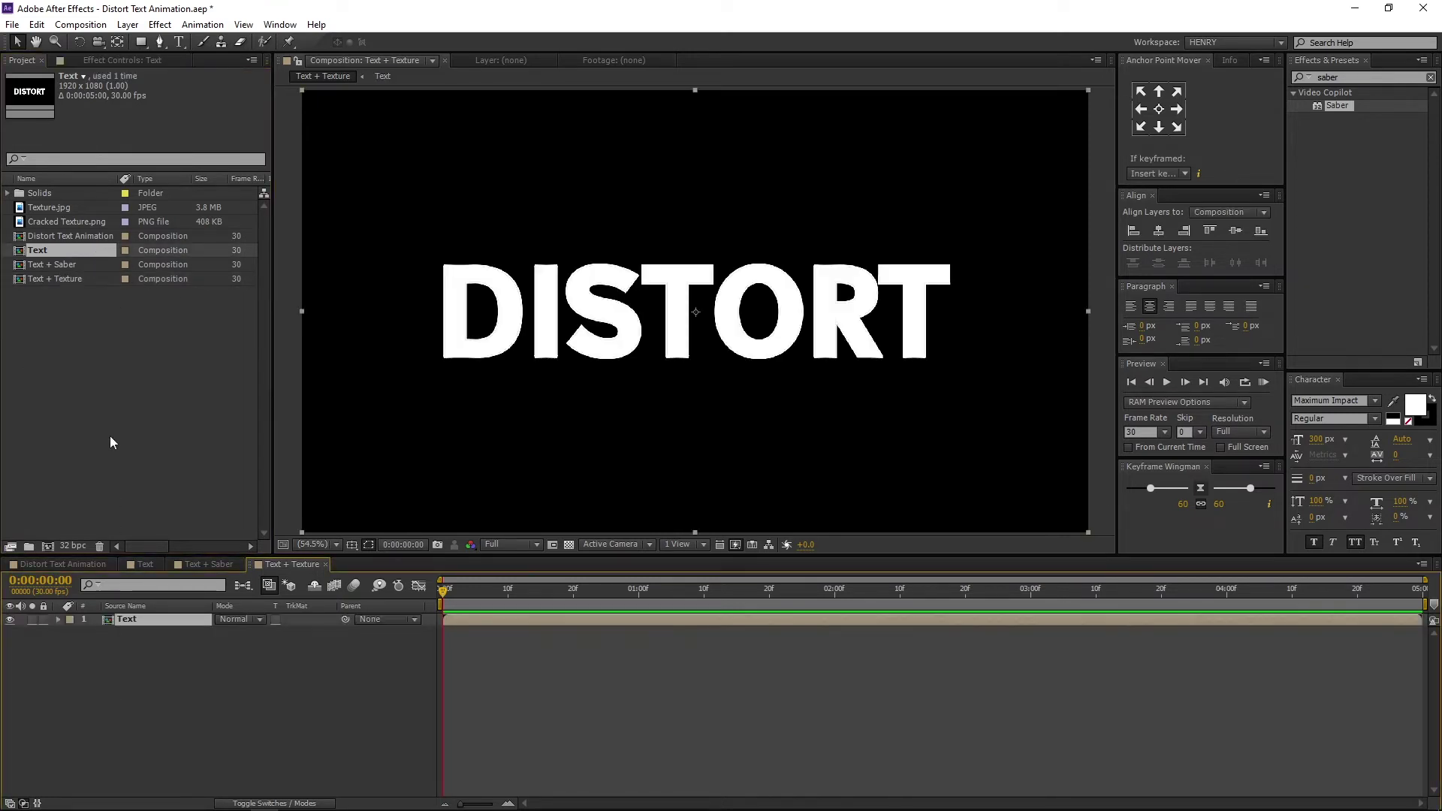
{"action": "left_click_drag", "start_coordinate": [83, 210], "coordinate": [112, 711]}
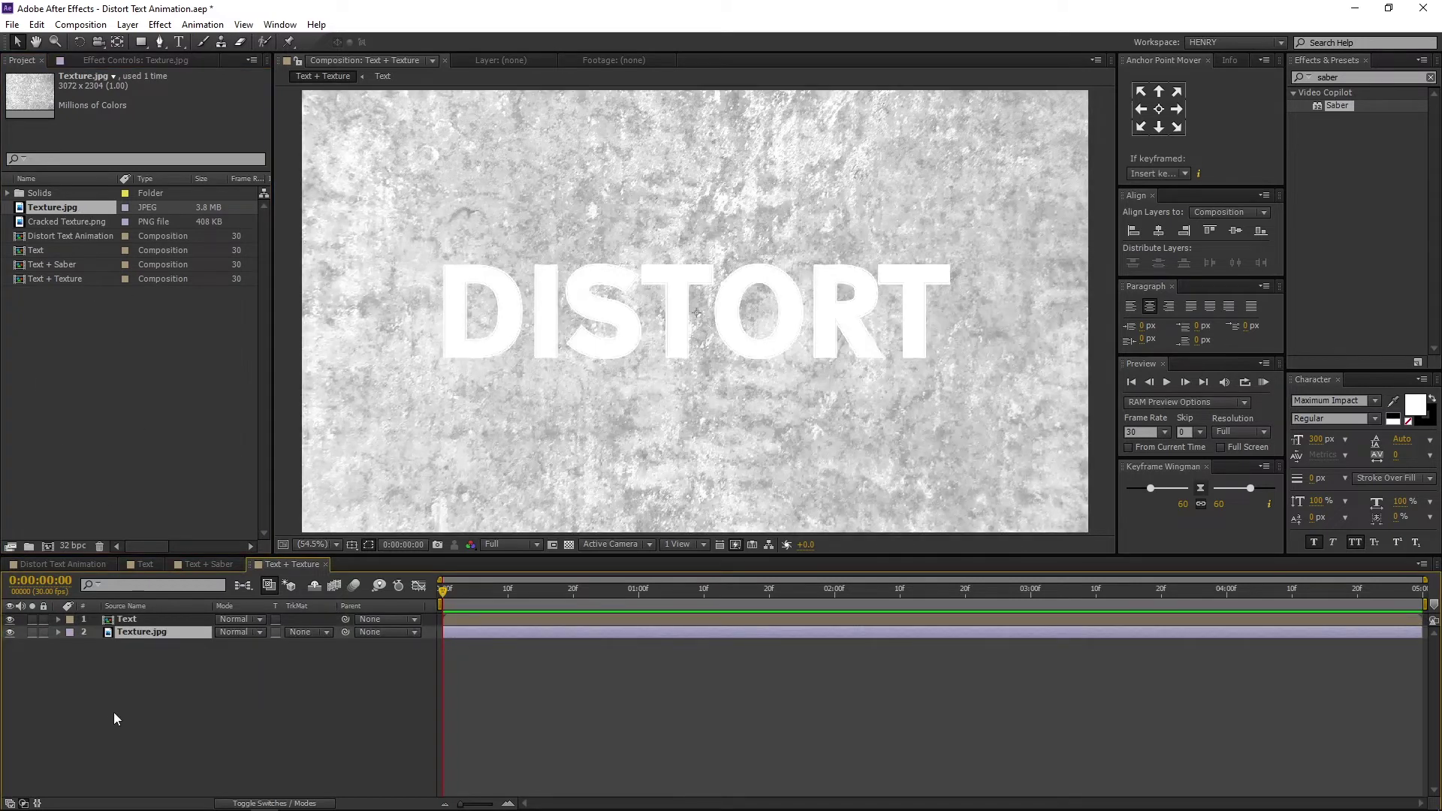
{"action": "left_click", "coordinate": [307, 632]}
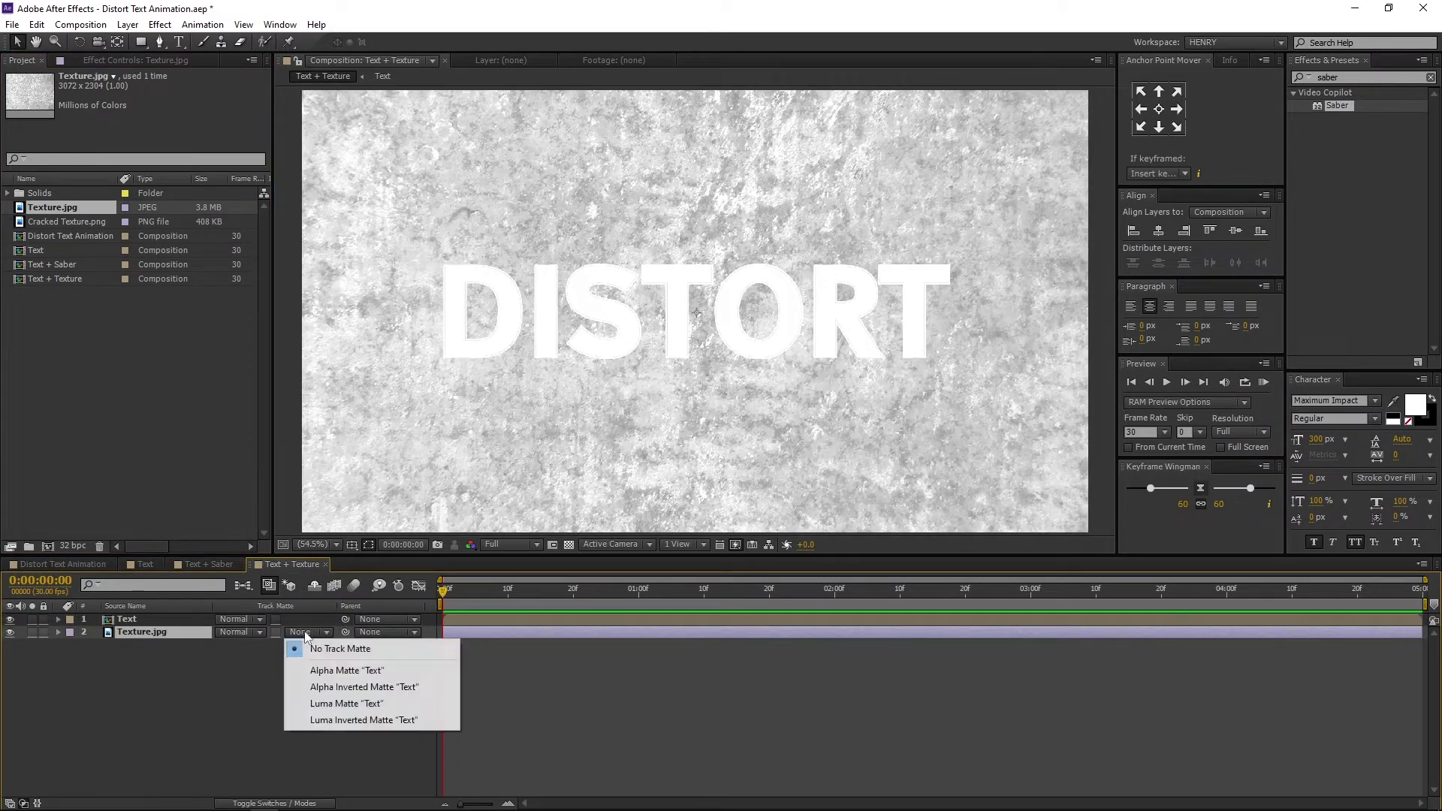
{"action": "left_click", "coordinate": [348, 671]}
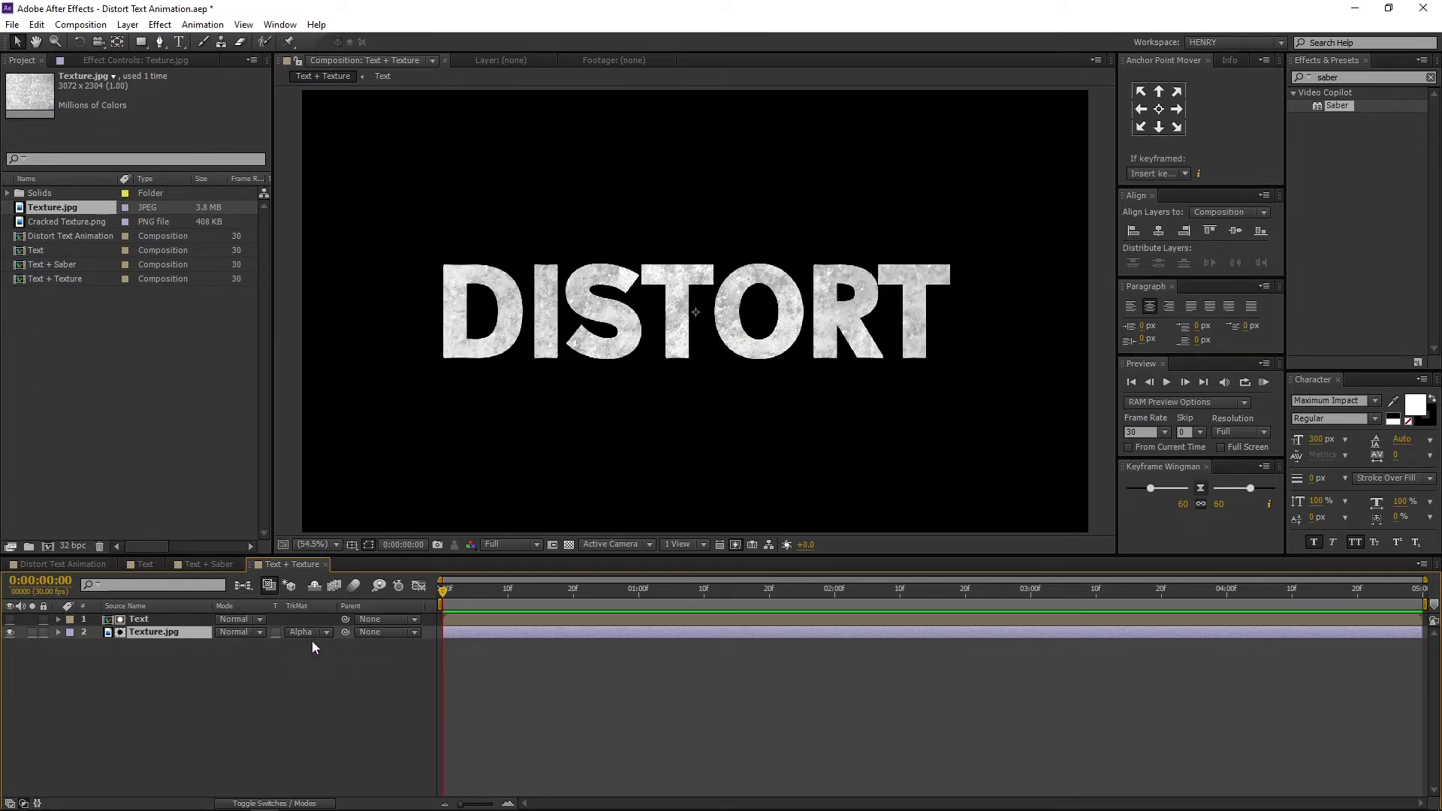
{"action": "left_click", "coordinate": [290, 802]}
{"action": "left_click", "coordinate": [290, 803]}
{"action": "right_click", "coordinate": [381, 606]}
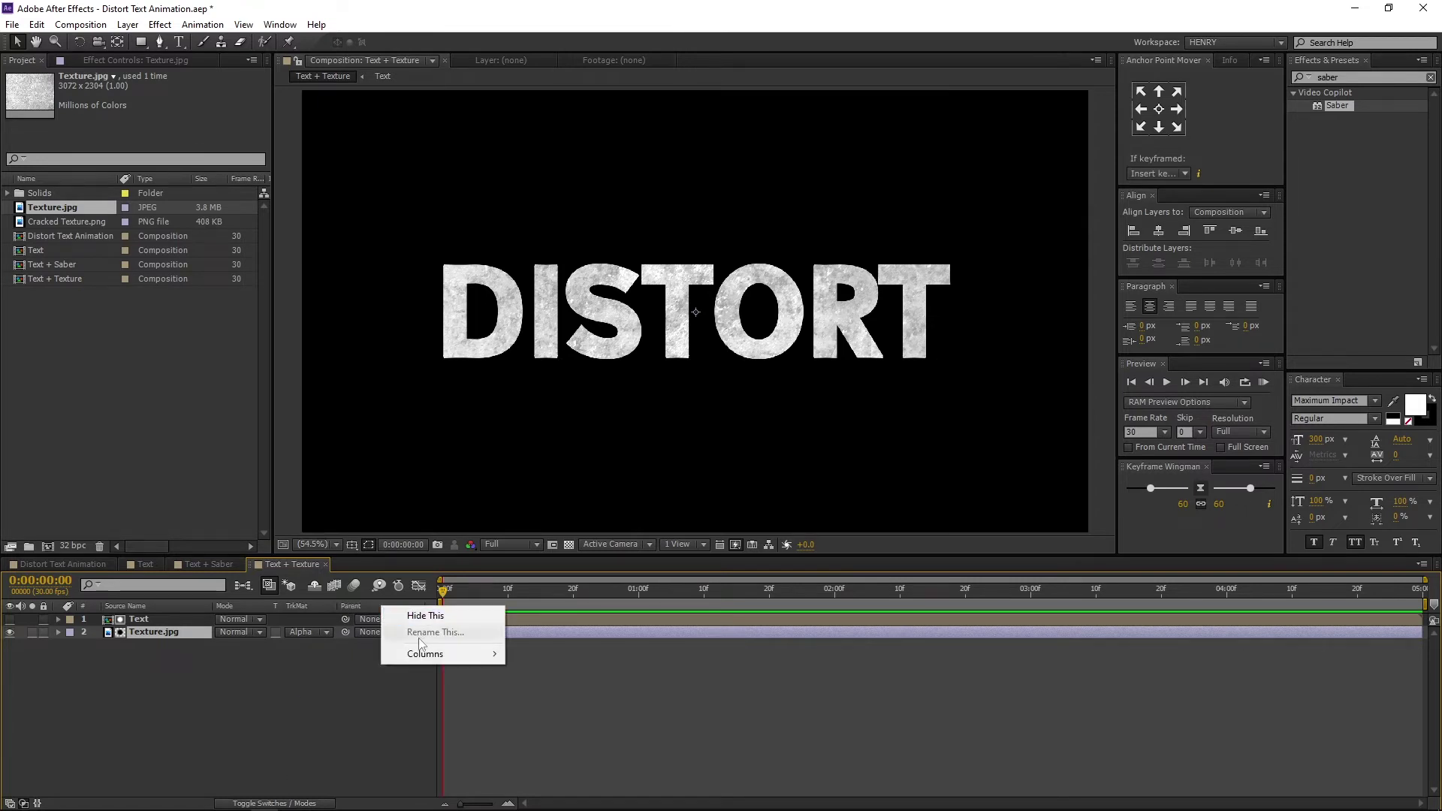
{"action": "mouse_move", "coordinate": [428, 661]}
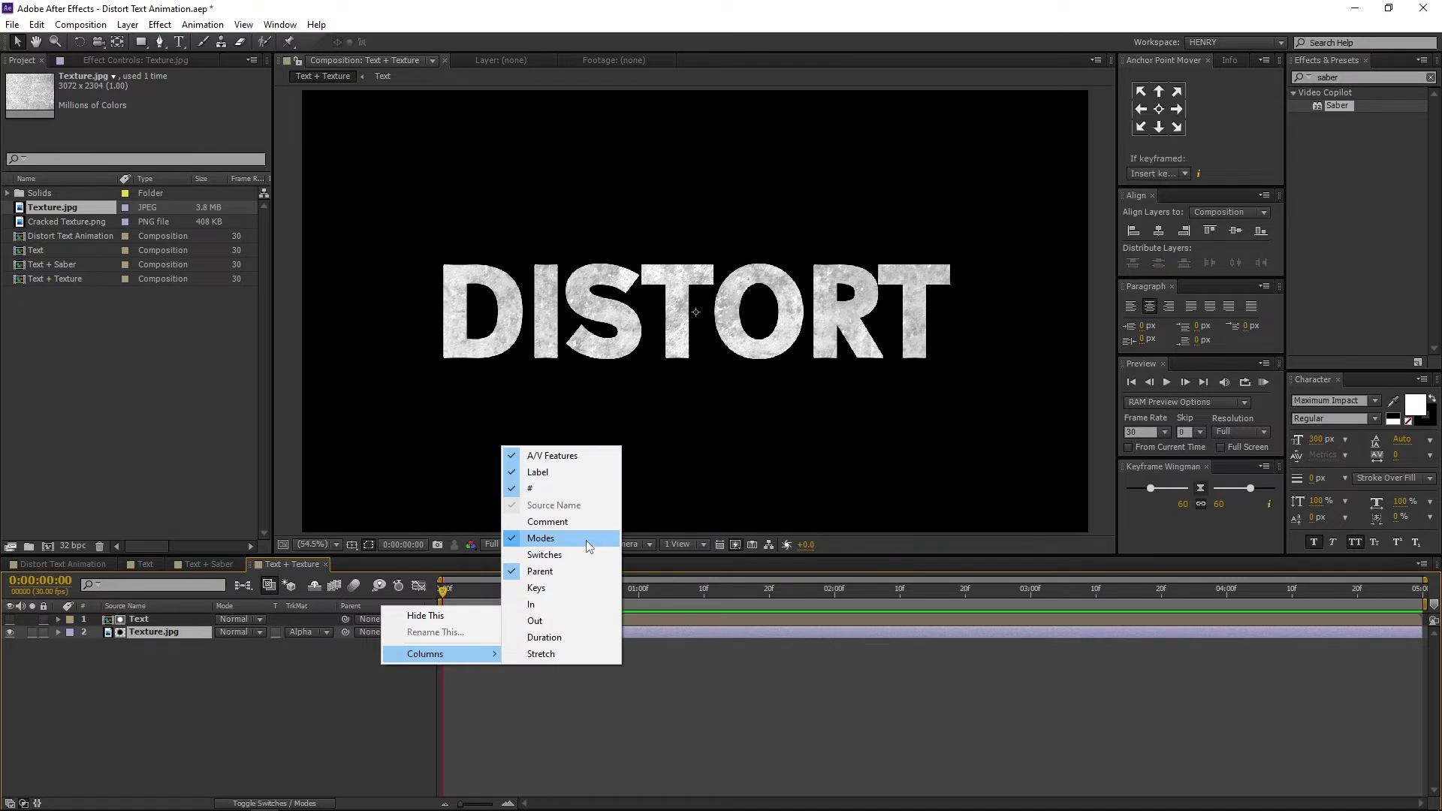
{"action": "left_click", "coordinate": [224, 710]}
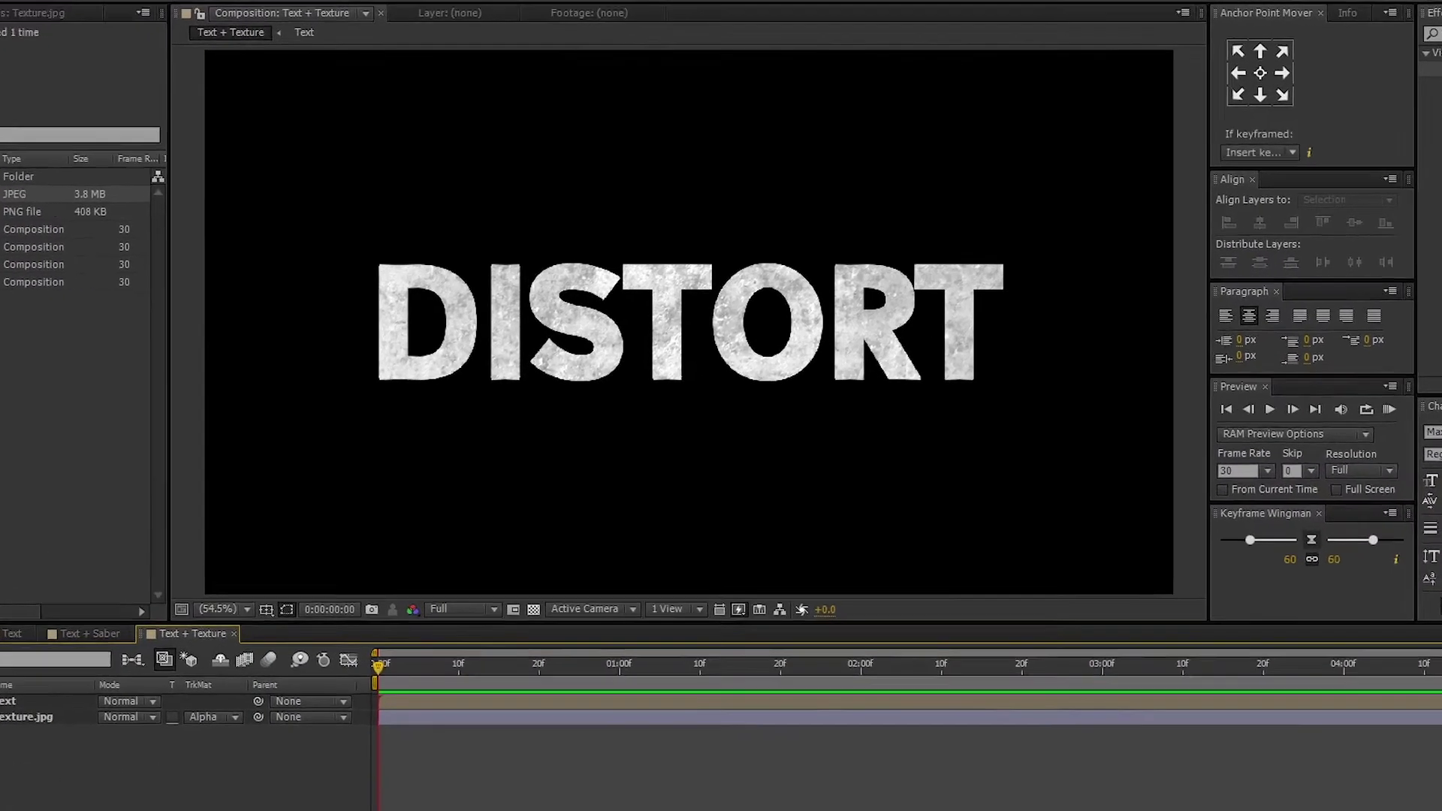
- Create a new composition named "Crack + Texture"
{"action": "key", "text": "ctrl+n"}
{"action": "type", "text": "Crack + Texture"}
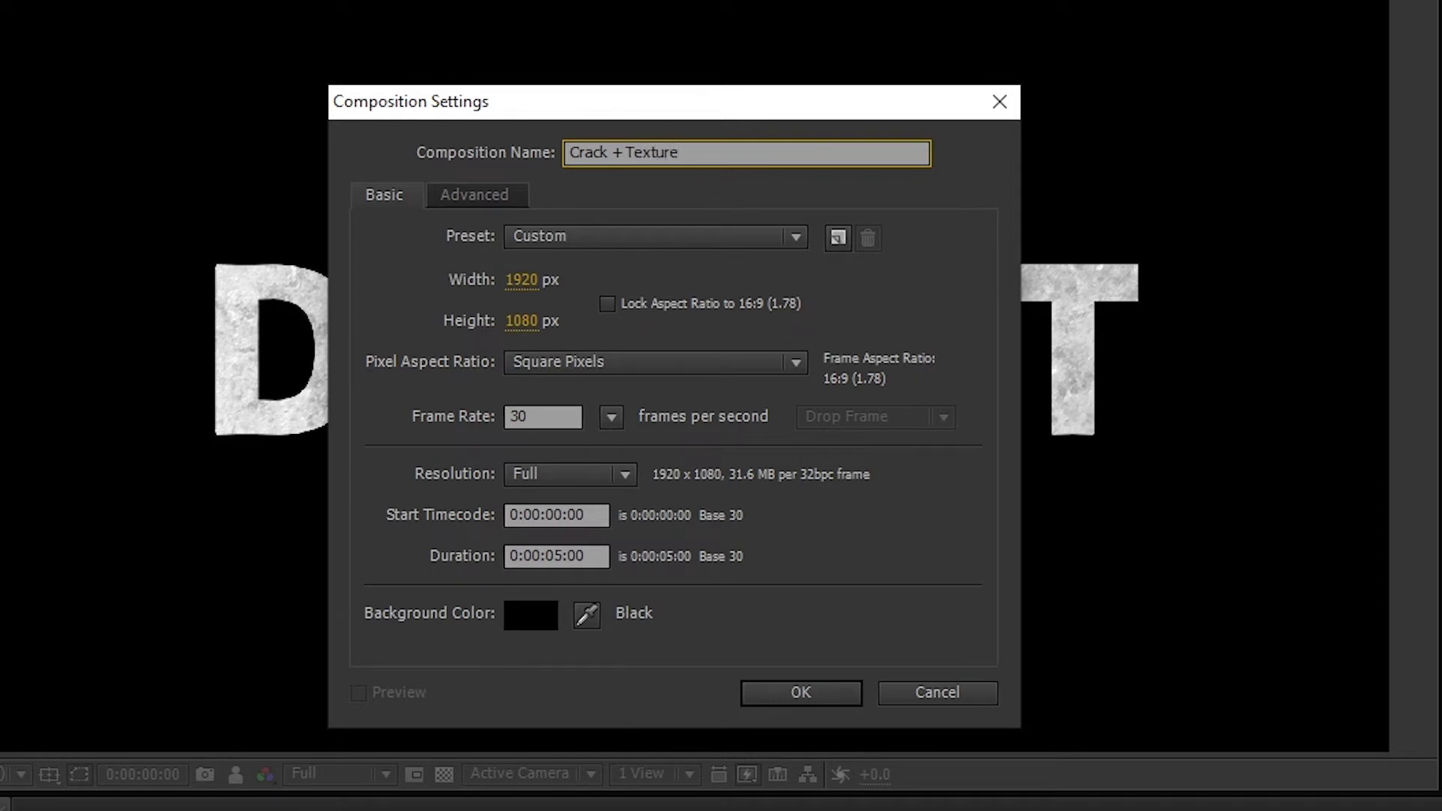
{"action": "left_click", "coordinate": [799, 692]}
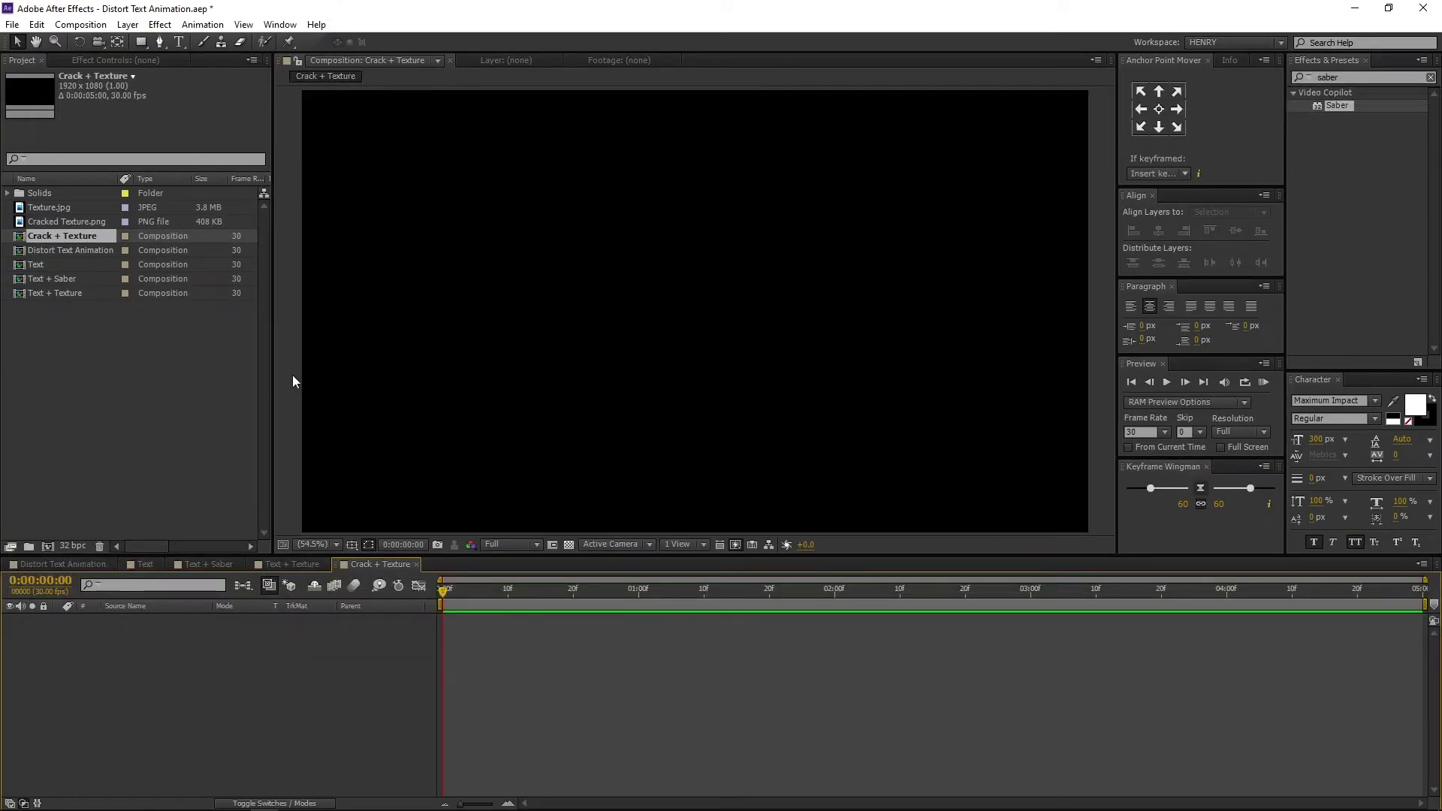
- Add the Text + Texture composition to the new composition and place Cracked Texture.png above it
{"action": "left_click", "coordinate": [68, 294]}
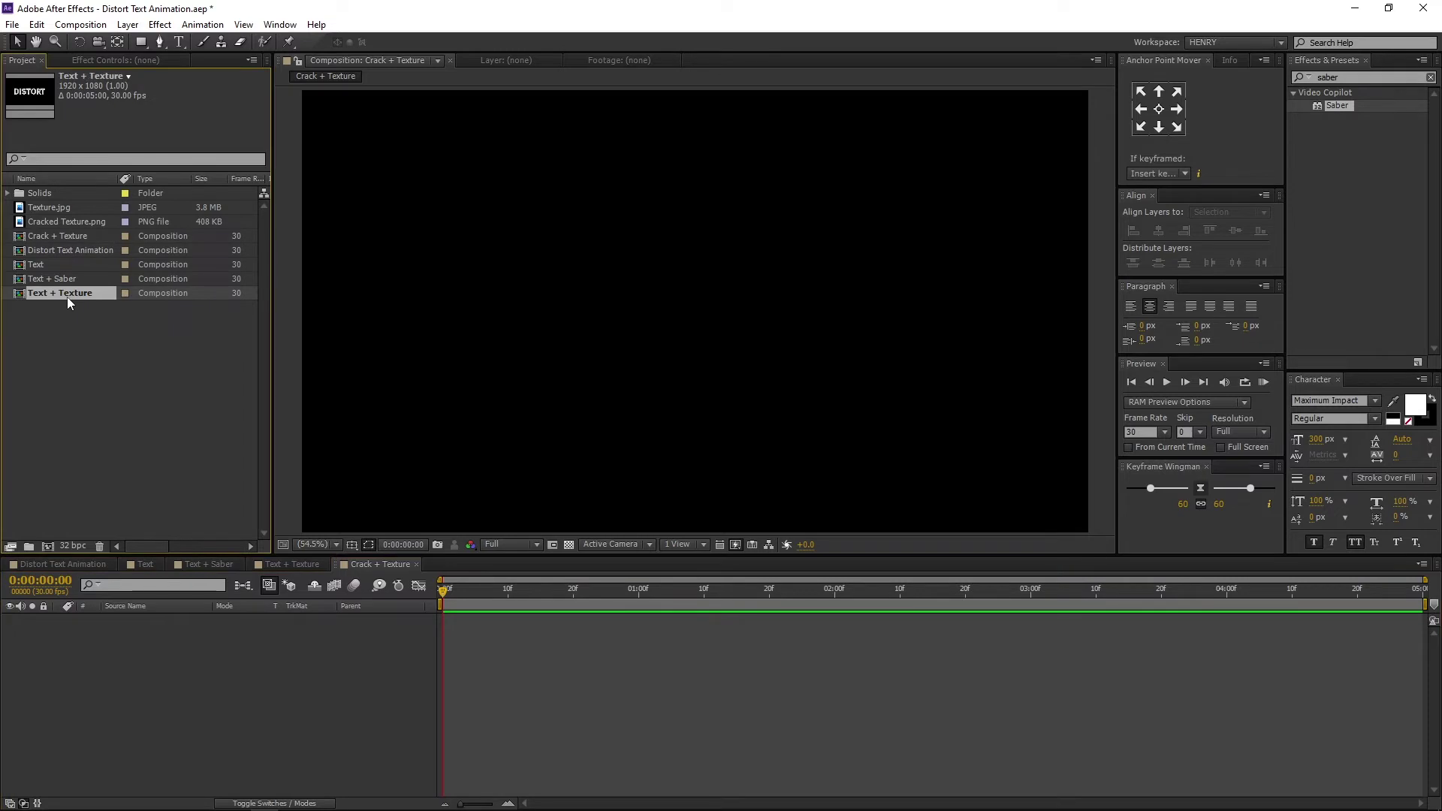
{"action": "left_click_drag", "start_coordinate": [66, 296], "coordinate": [86, 734]}
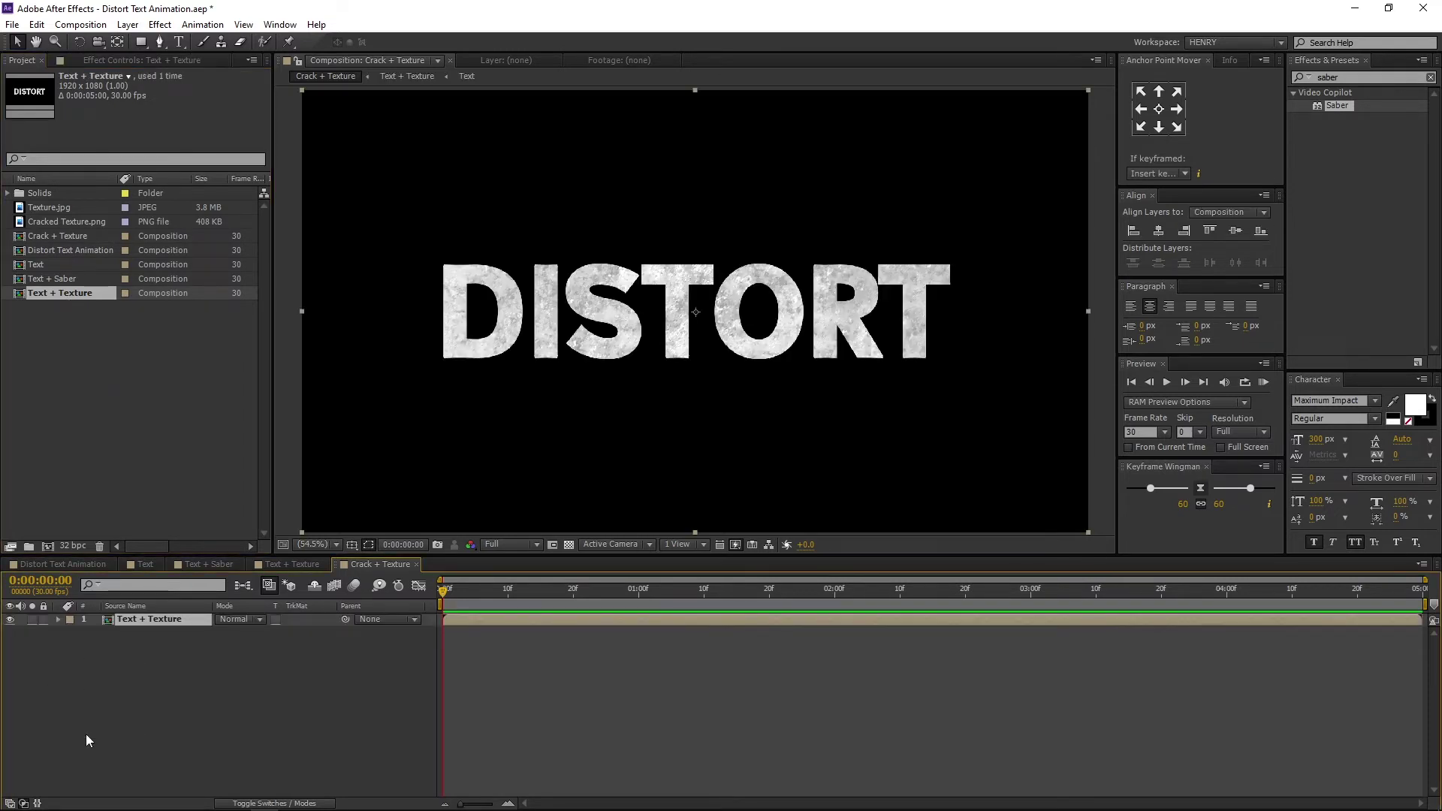
{"action": "left_click", "coordinate": [98, 223]}
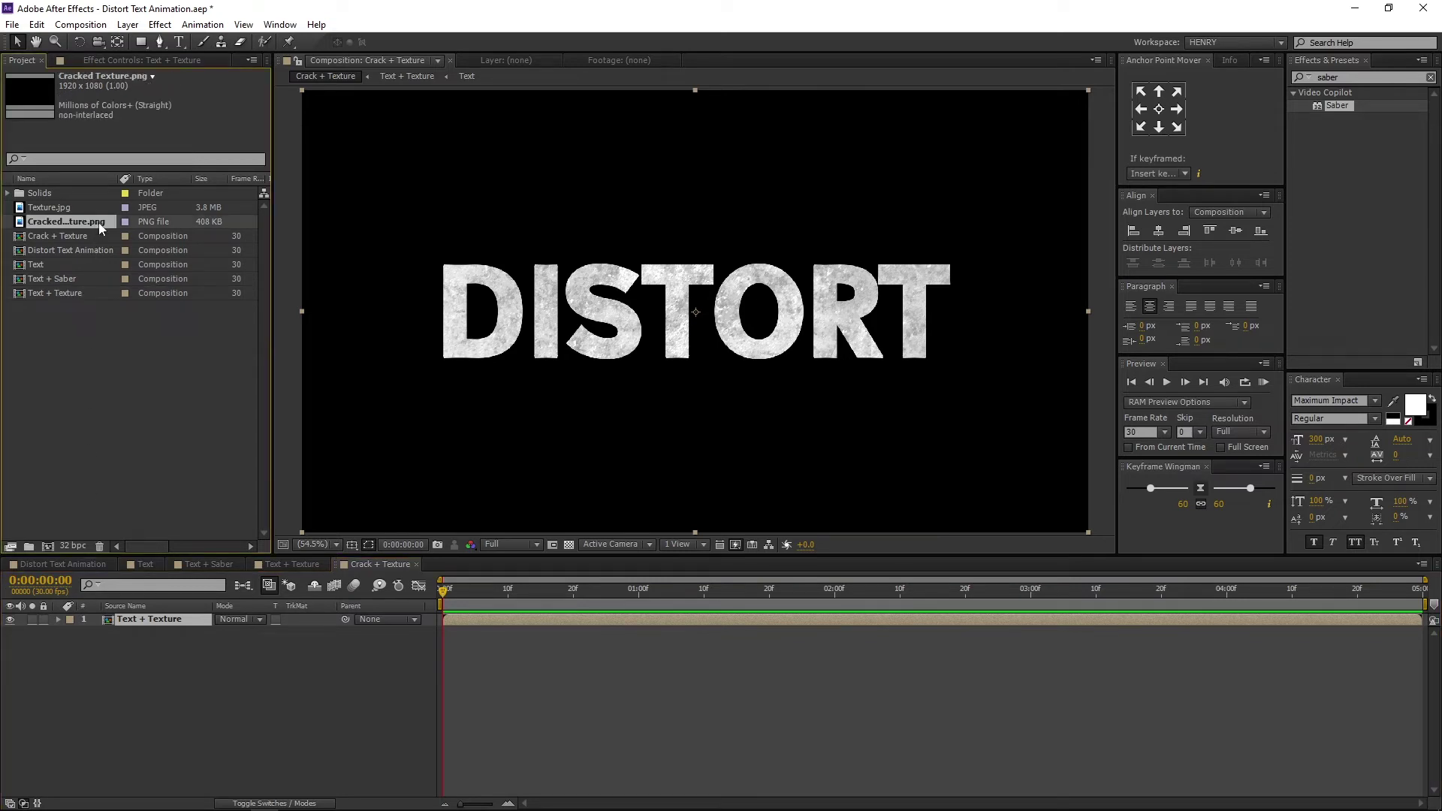
{"action": "left_click_drag", "start_coordinate": [98, 222], "coordinate": [99, 621]}
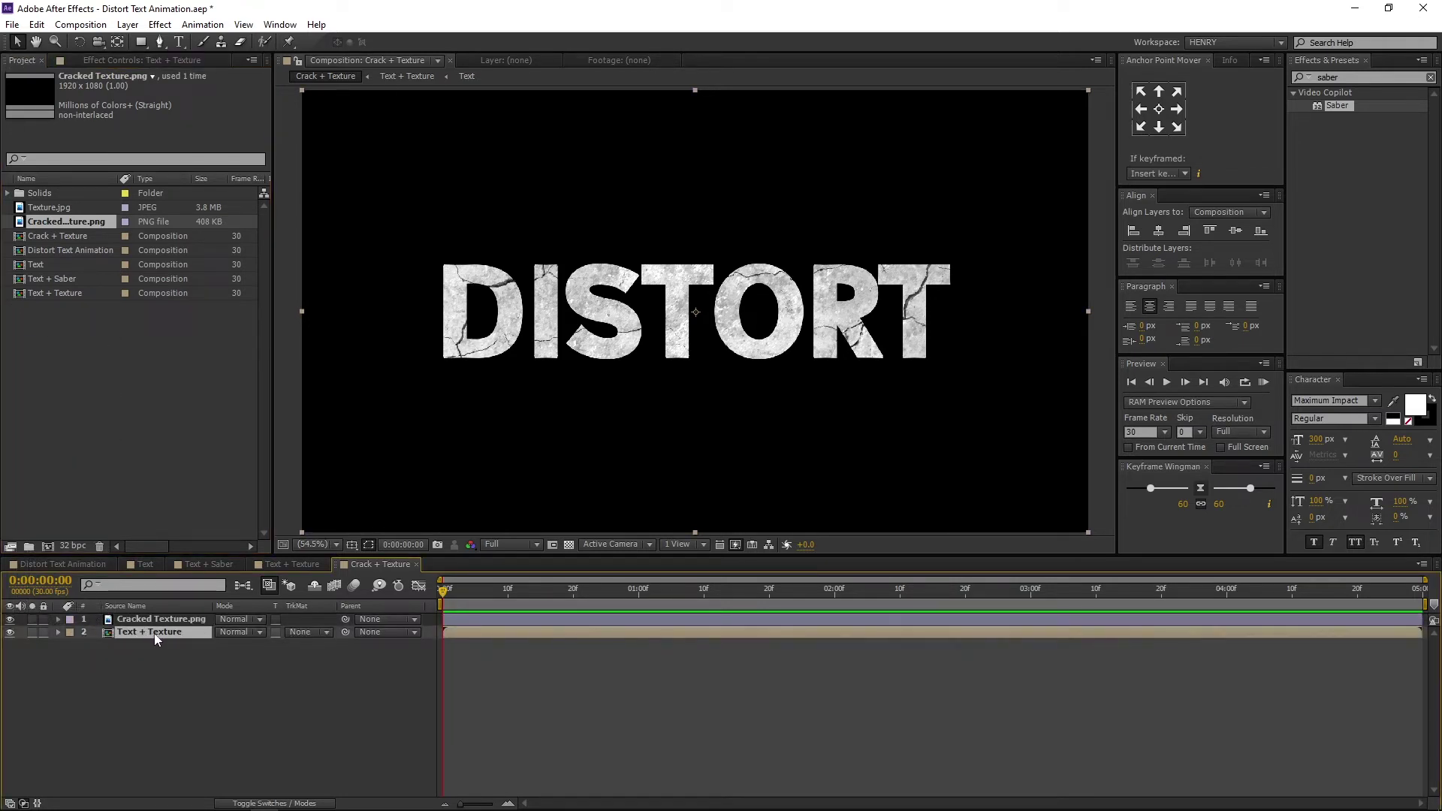
- Set the Text + Texture layer's track matte to Alpha Inverted Matte "Cracked Texture.png"
{"action": "left_click", "coordinate": [297, 632]}
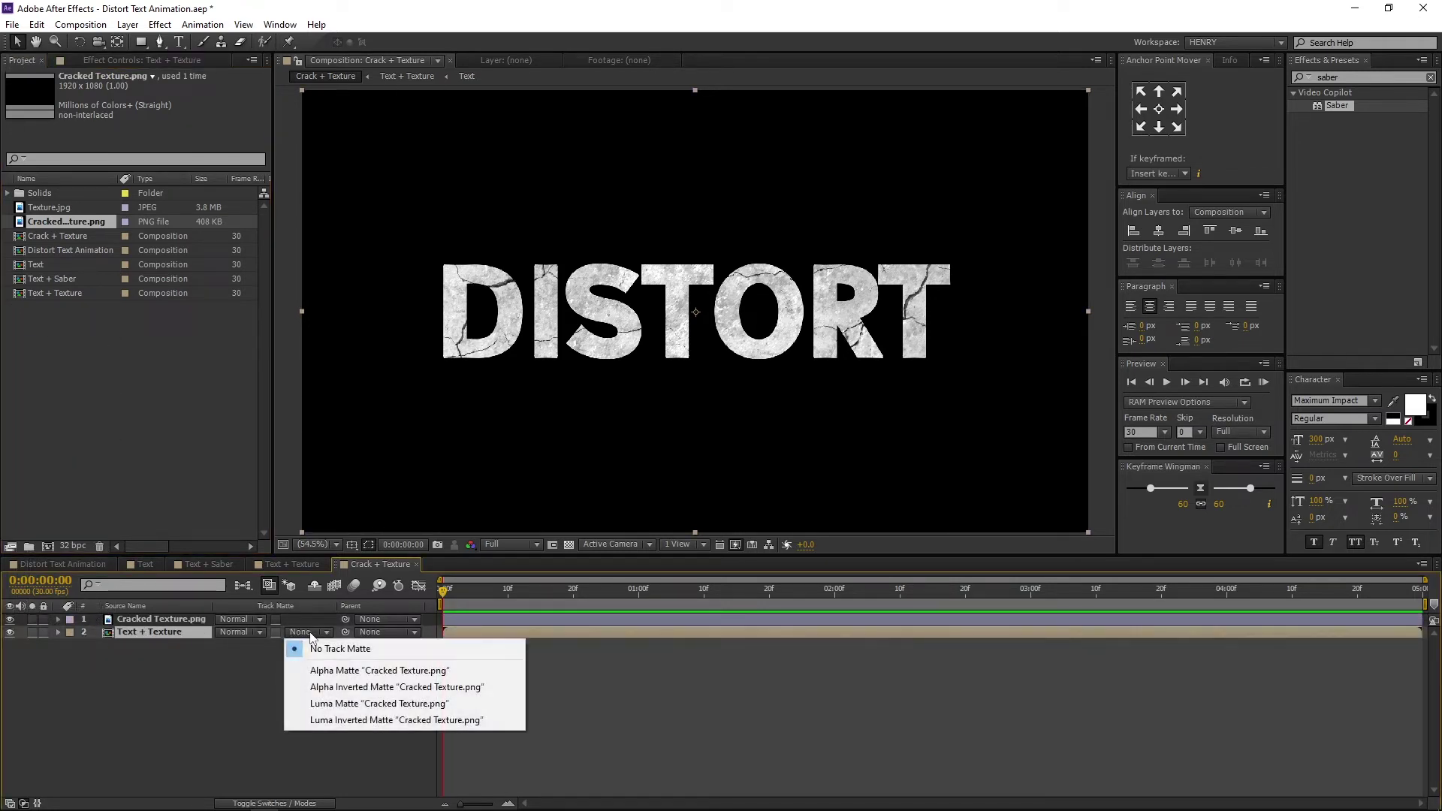
{"action": "left_click", "coordinate": [354, 686]}
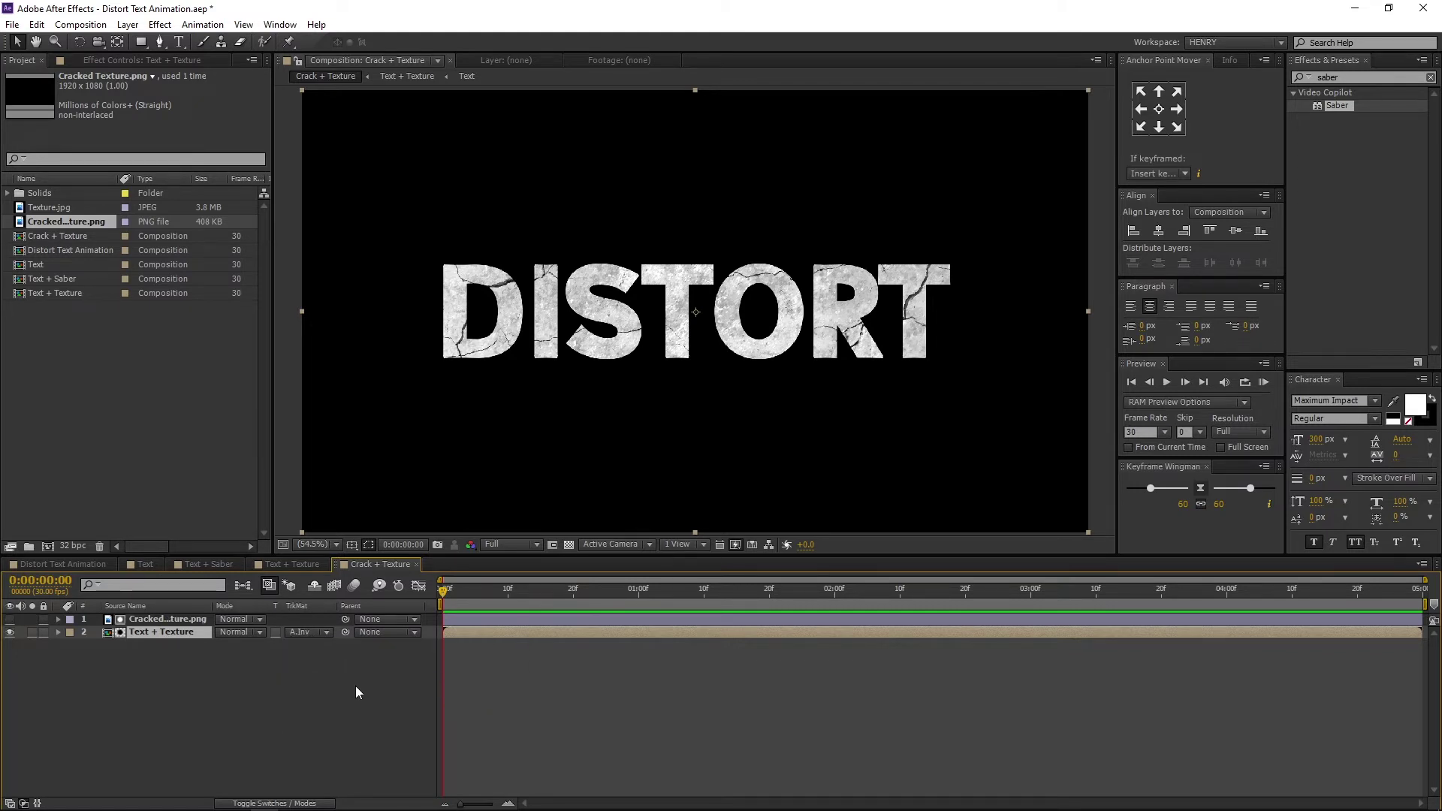
- In the Distort Text Animation composition, add the Text + Saber composition and place Crack + Texture above it
{"action": "left_click", "coordinate": [59, 565]}
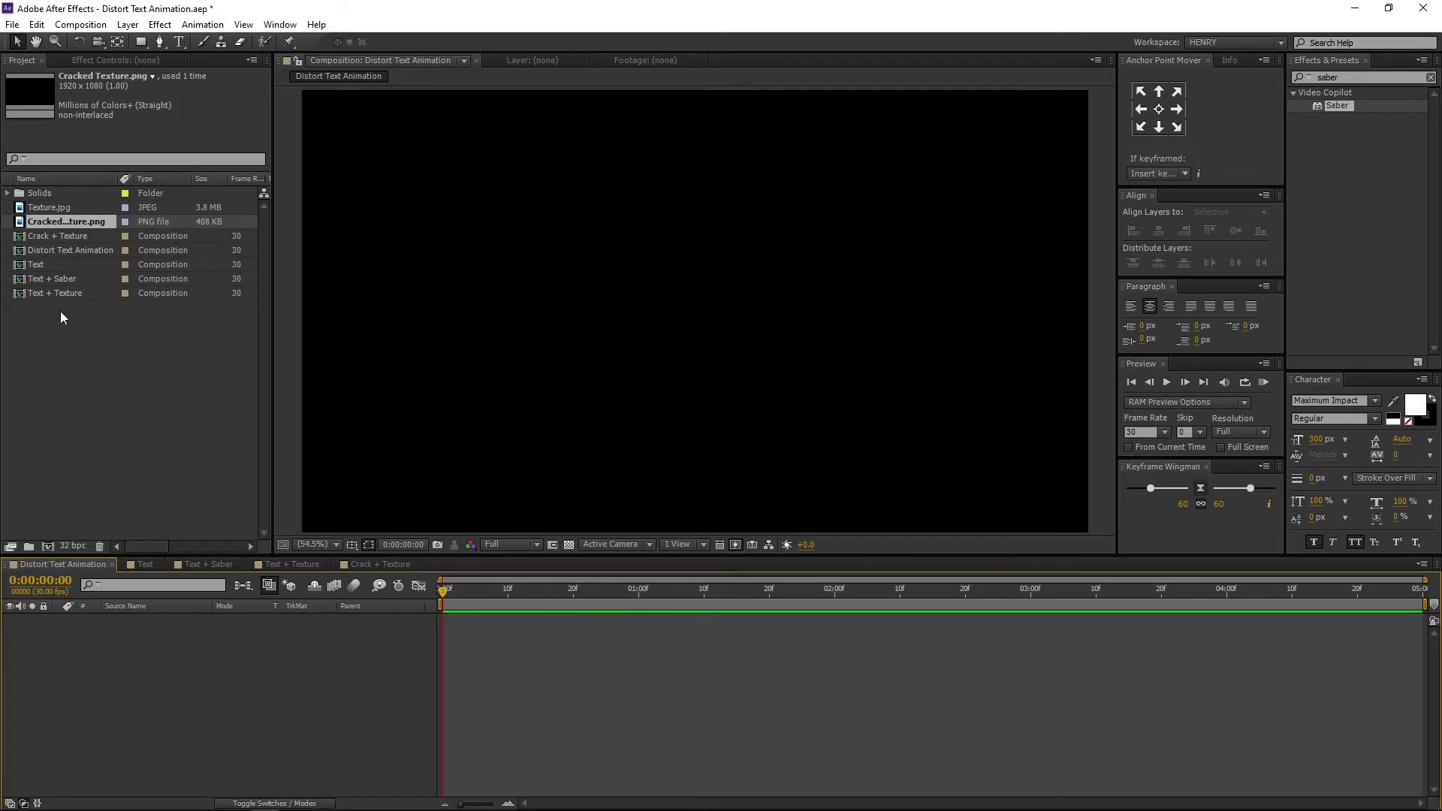
{"action": "left_click", "coordinate": [74, 280]}
{"action": "left_click_drag", "start_coordinate": [77, 284], "coordinate": [87, 698]}
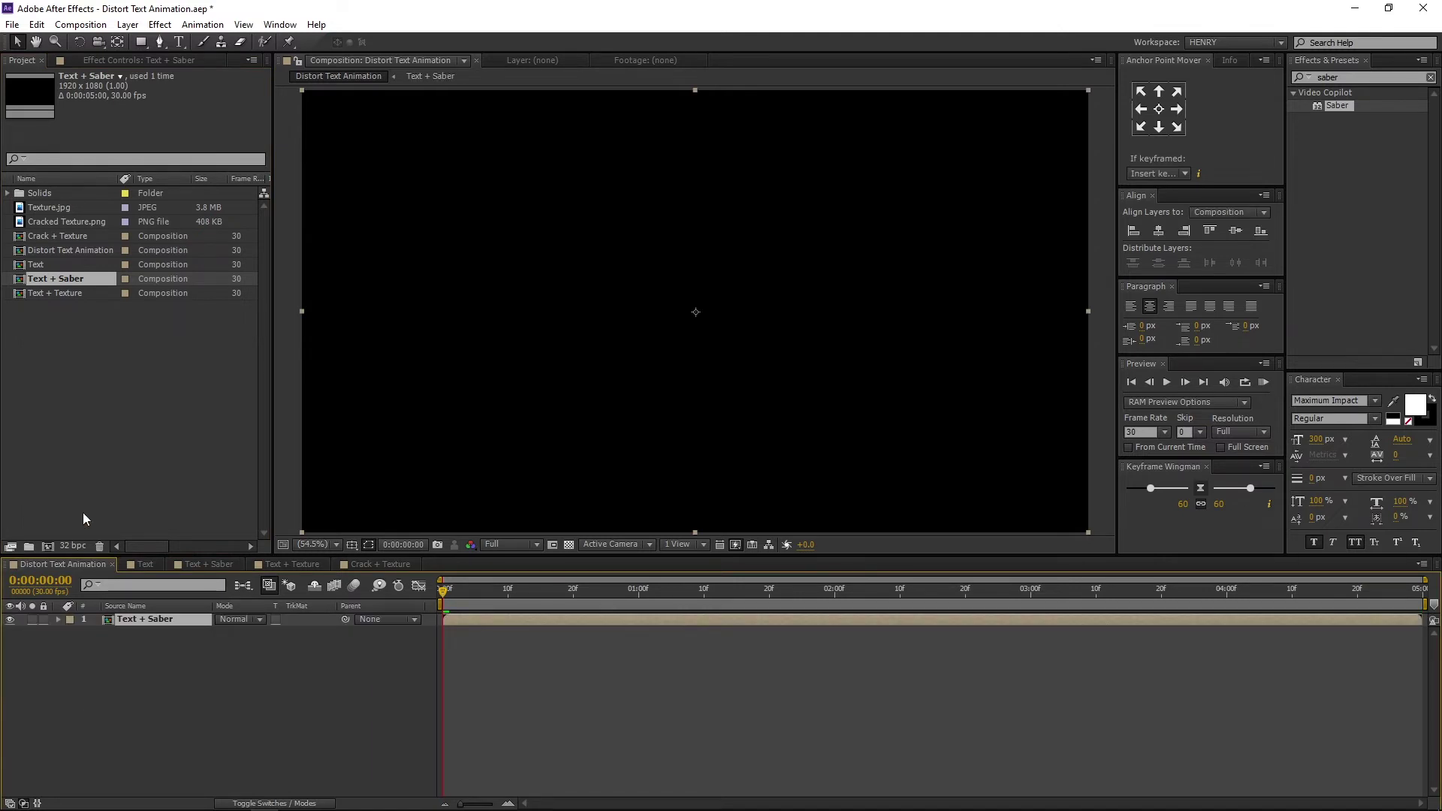
{"action": "left_click", "coordinate": [73, 237]}
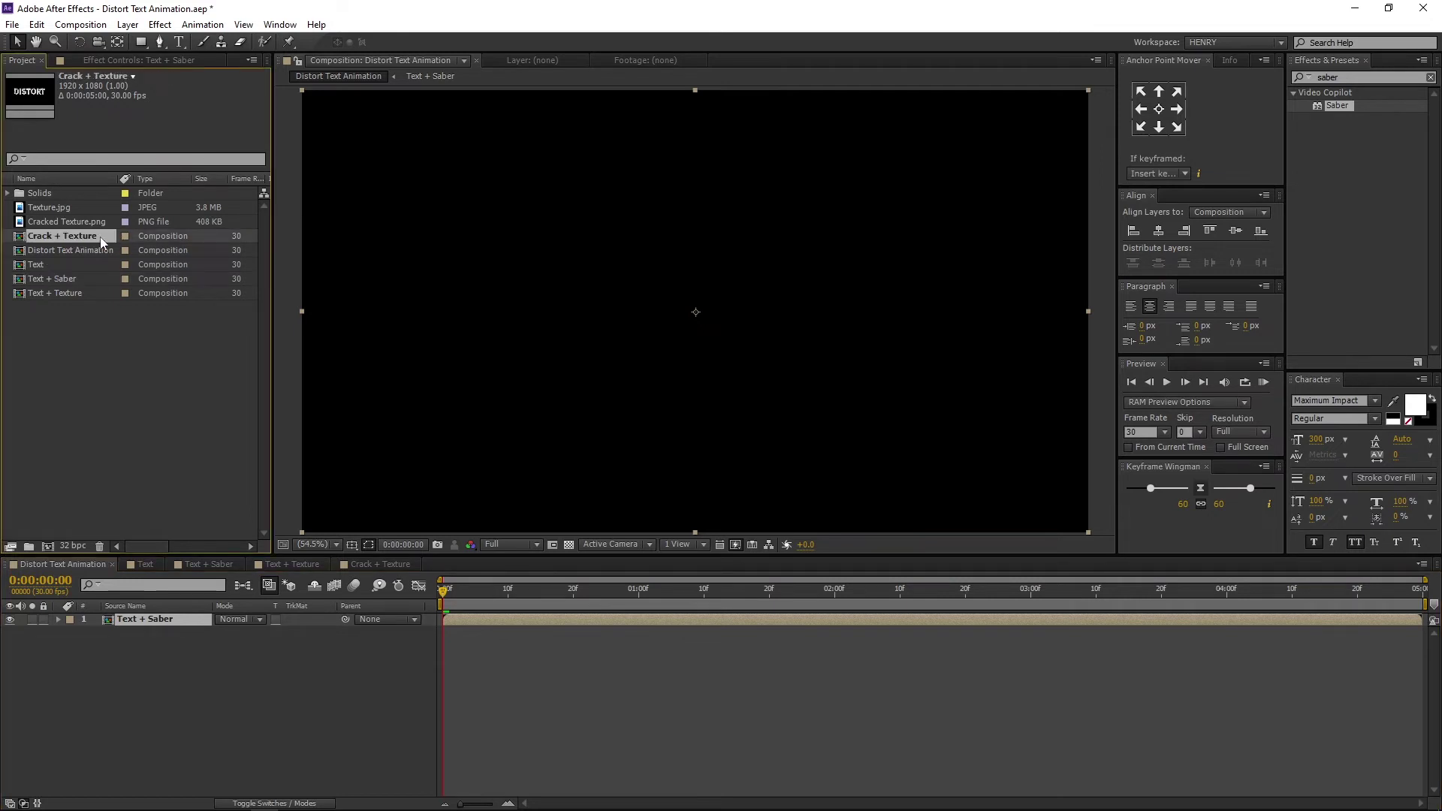
{"action": "left_click_drag", "start_coordinate": [100, 237], "coordinate": [115, 622]}
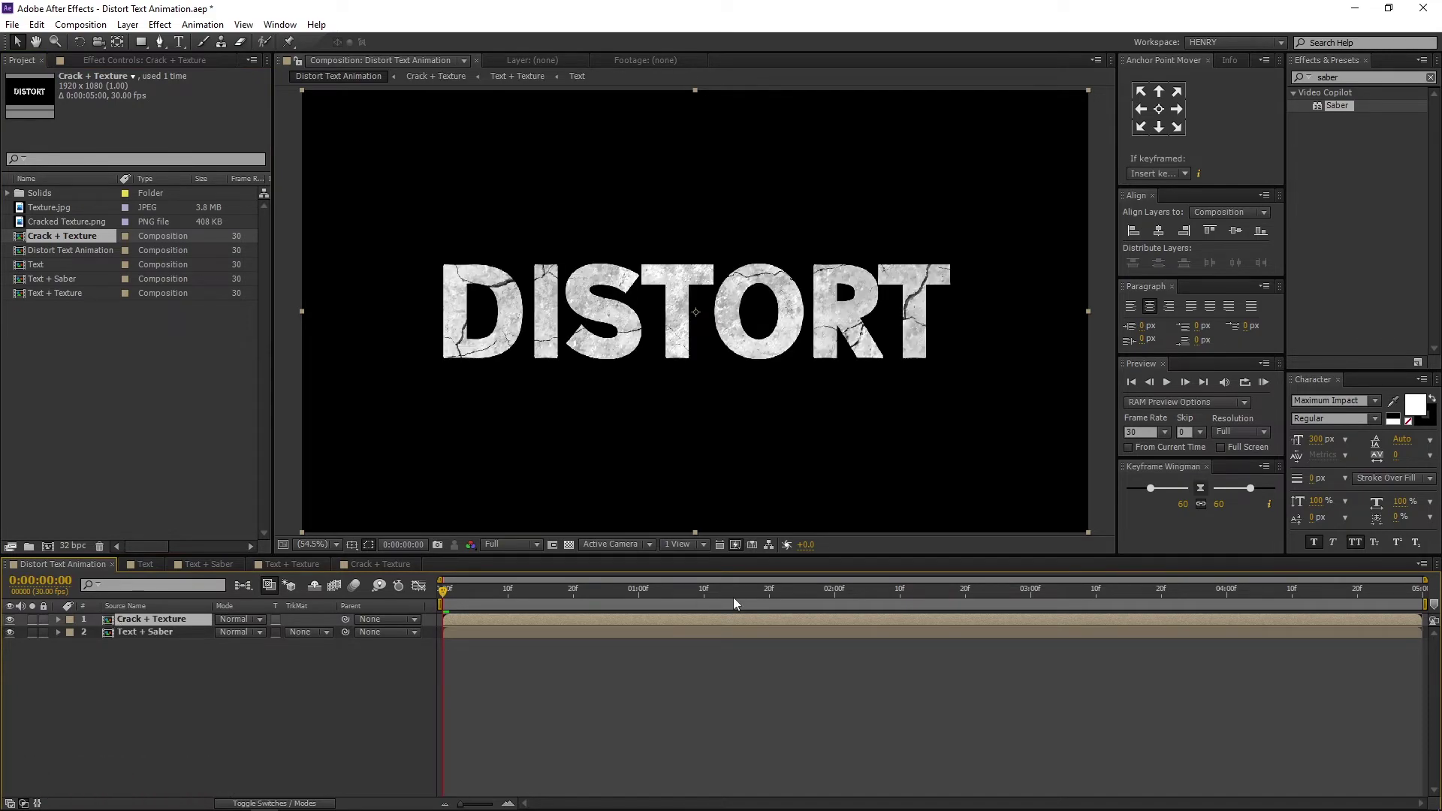
- At 0:00:02:00, apply the Block Dissolve - scanlines preset to the Crack + Texture layer
{"action": "left_click", "coordinate": [834, 593]}
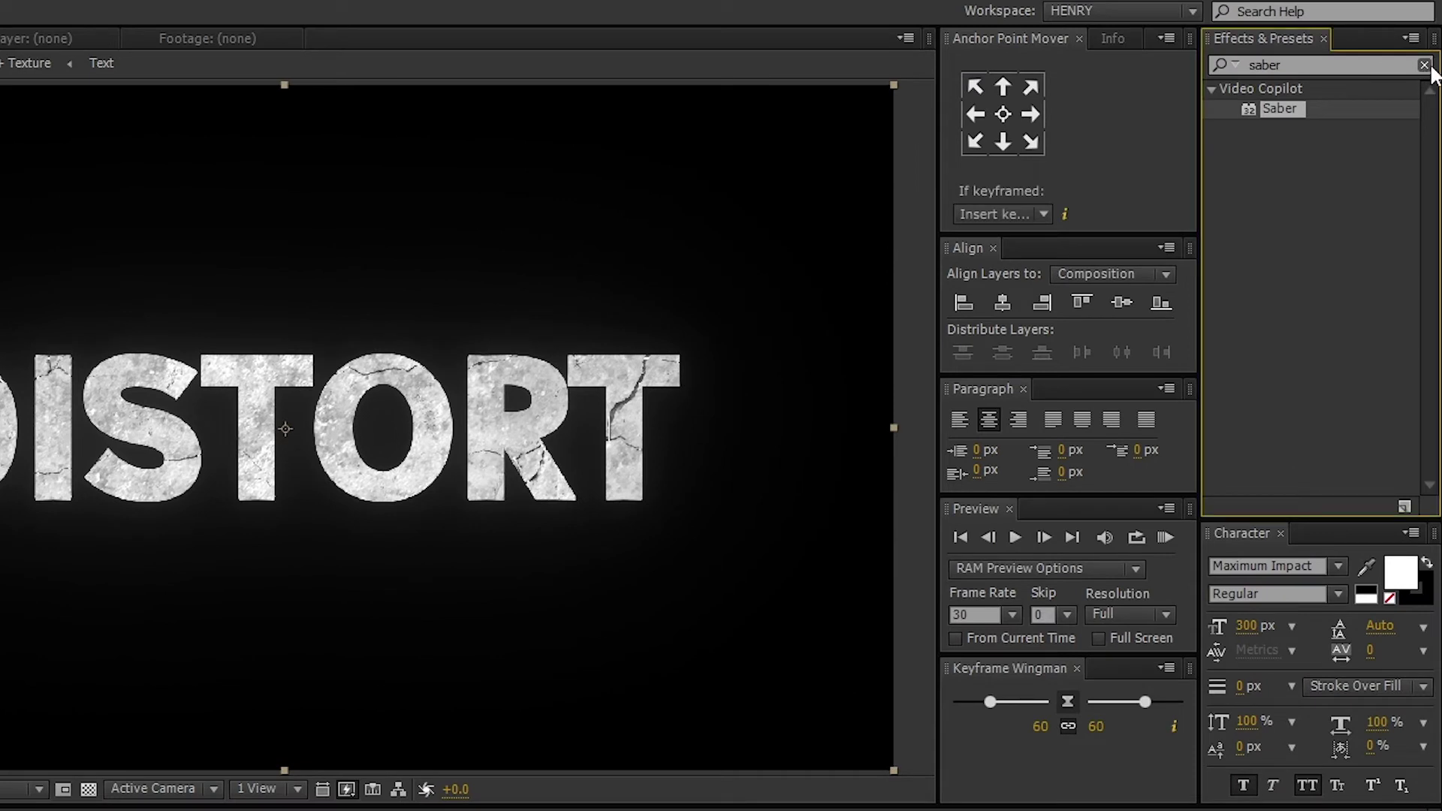
{"action": "left_click", "coordinate": [1424, 65]}
{"action": "type", "text": "block dissolve"}
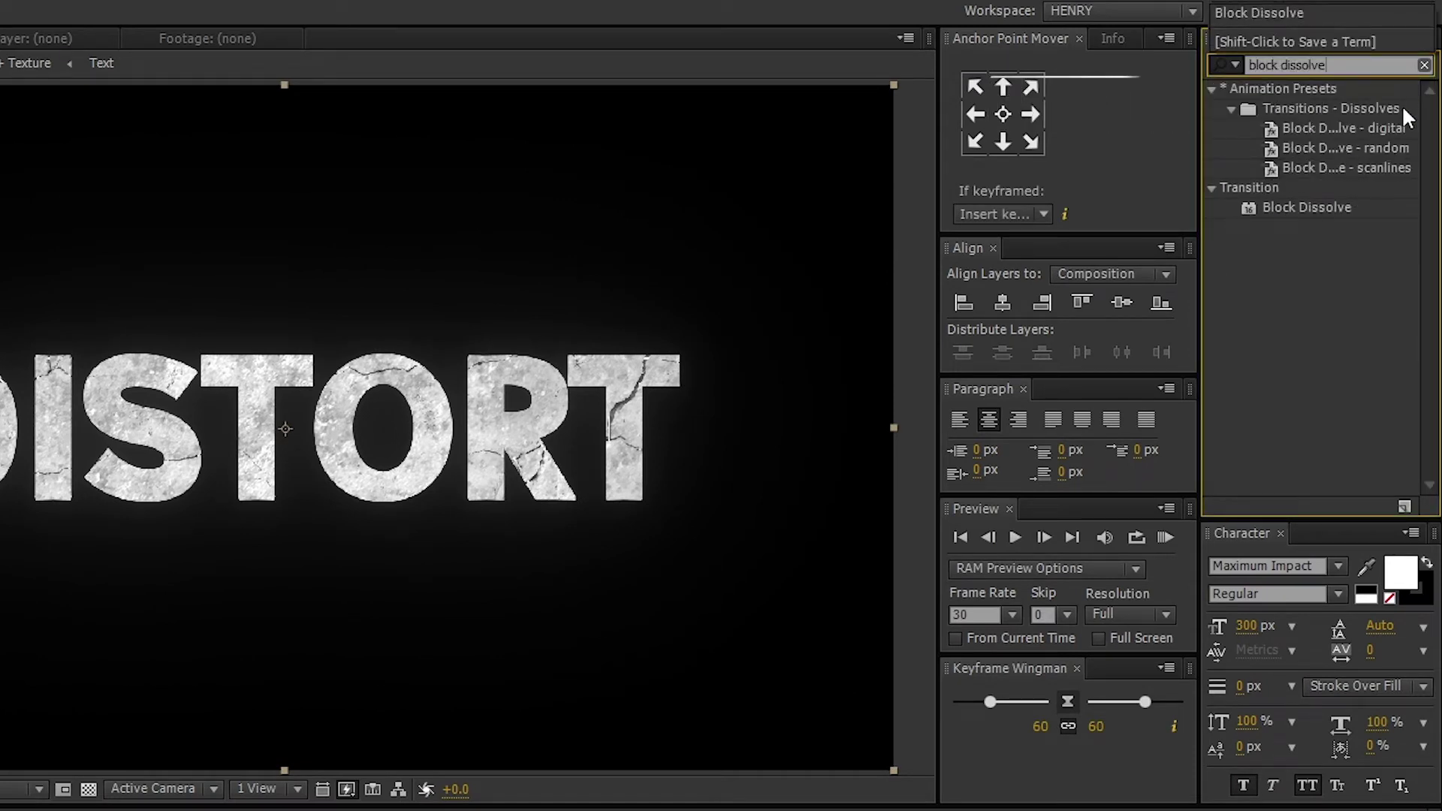
{"action": "left_click", "coordinate": [1382, 169]}
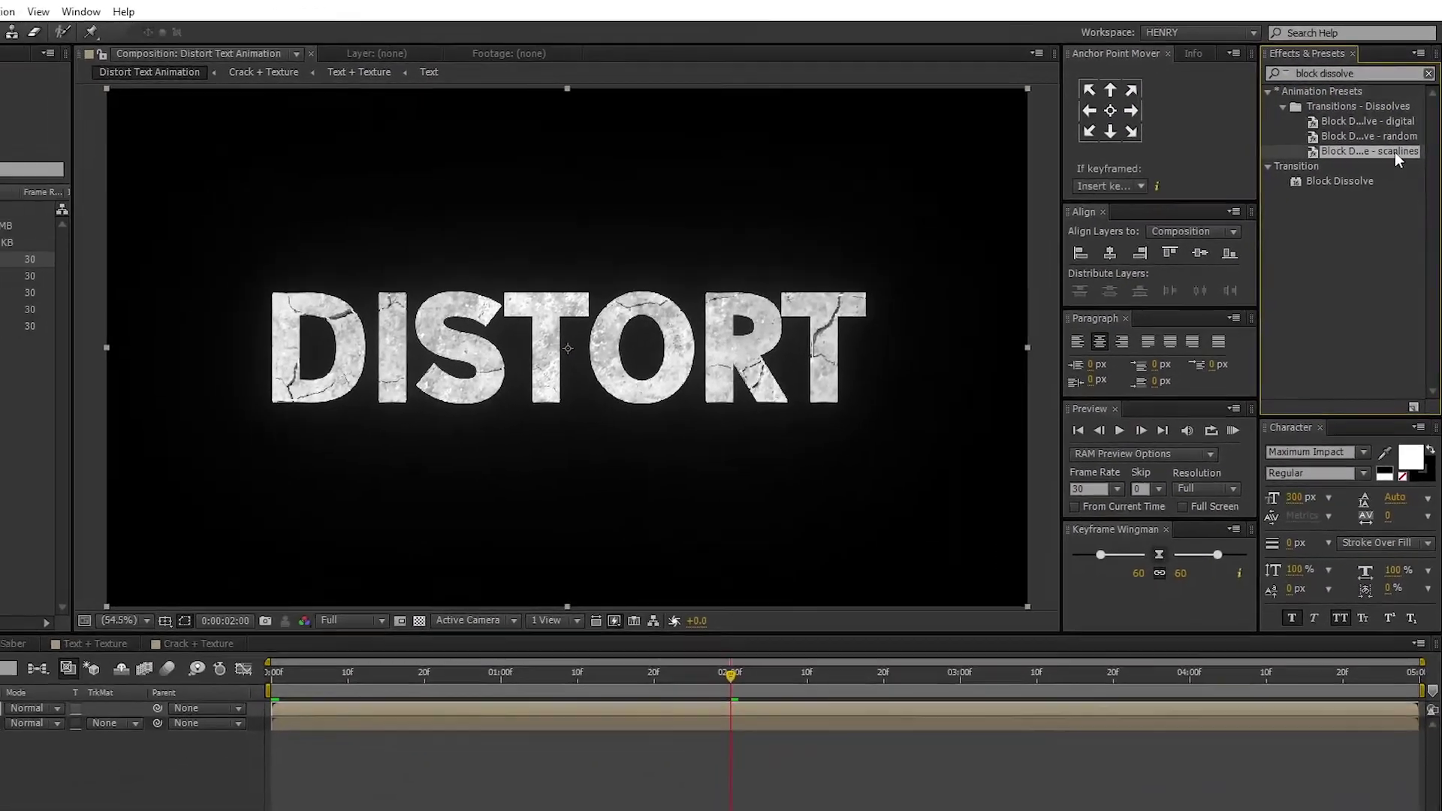
{"action": "left_click_drag", "start_coordinate": [1382, 169], "coordinate": [190, 377]}
{"action": "left_click_drag", "start_coordinate": [587, 282], "coordinate": [148, 645]}
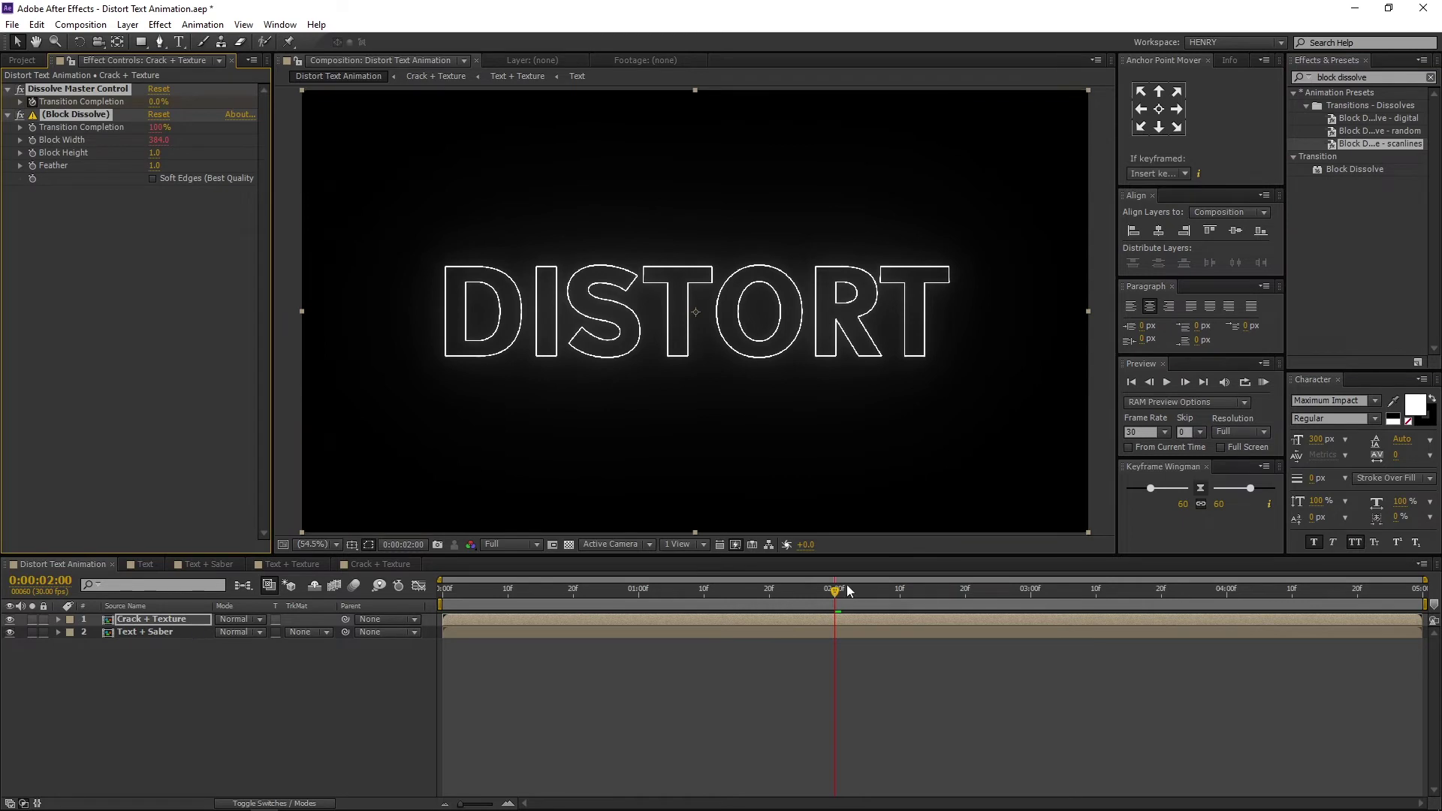
- Apply Easy Ease to both Transition Completion keyframes of the Crack + Texture layer's Dissolve Master Control
{"action": "left_click_drag", "start_coordinate": [854, 593], "coordinate": [1034, 603]}
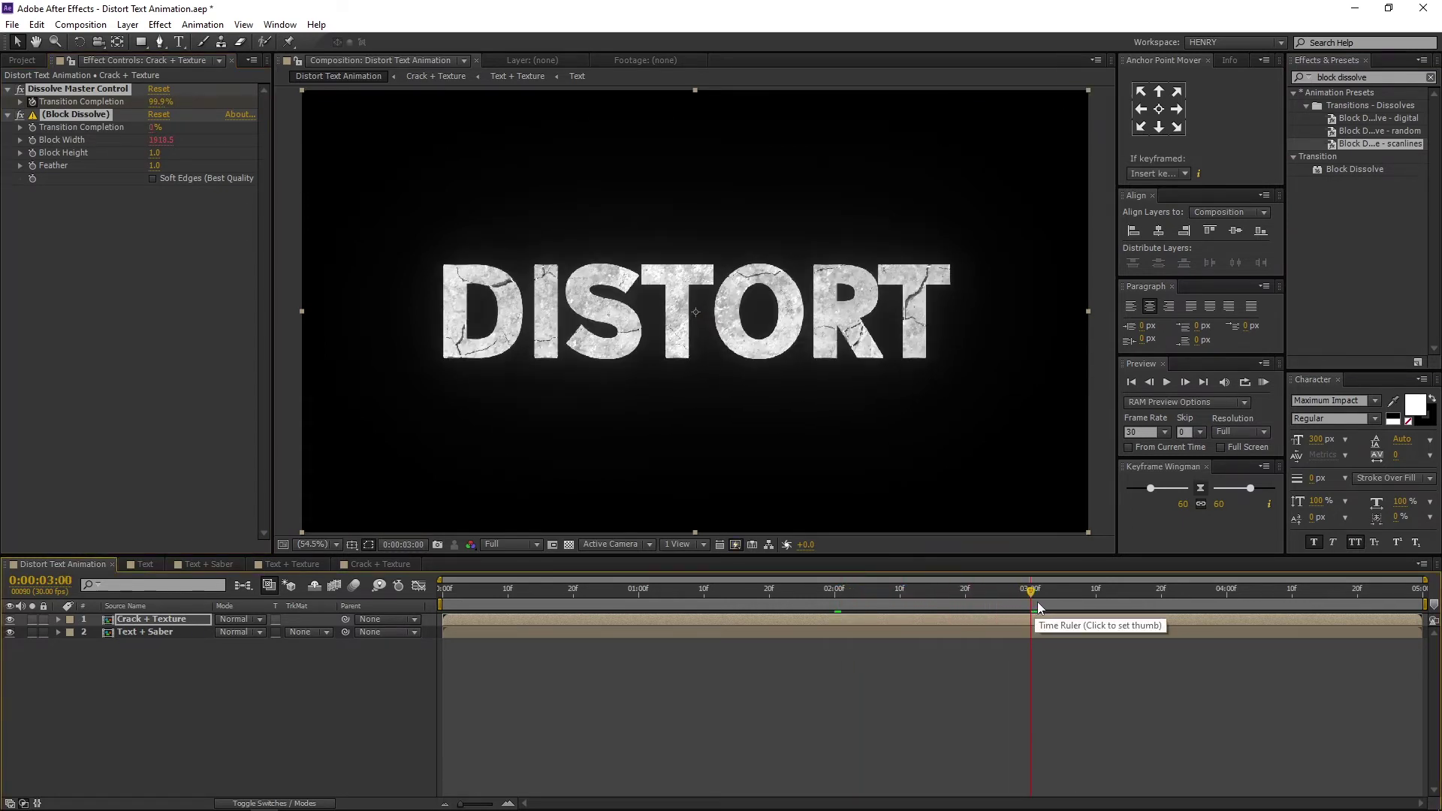
{"action": "left_click", "coordinate": [195, 619]}
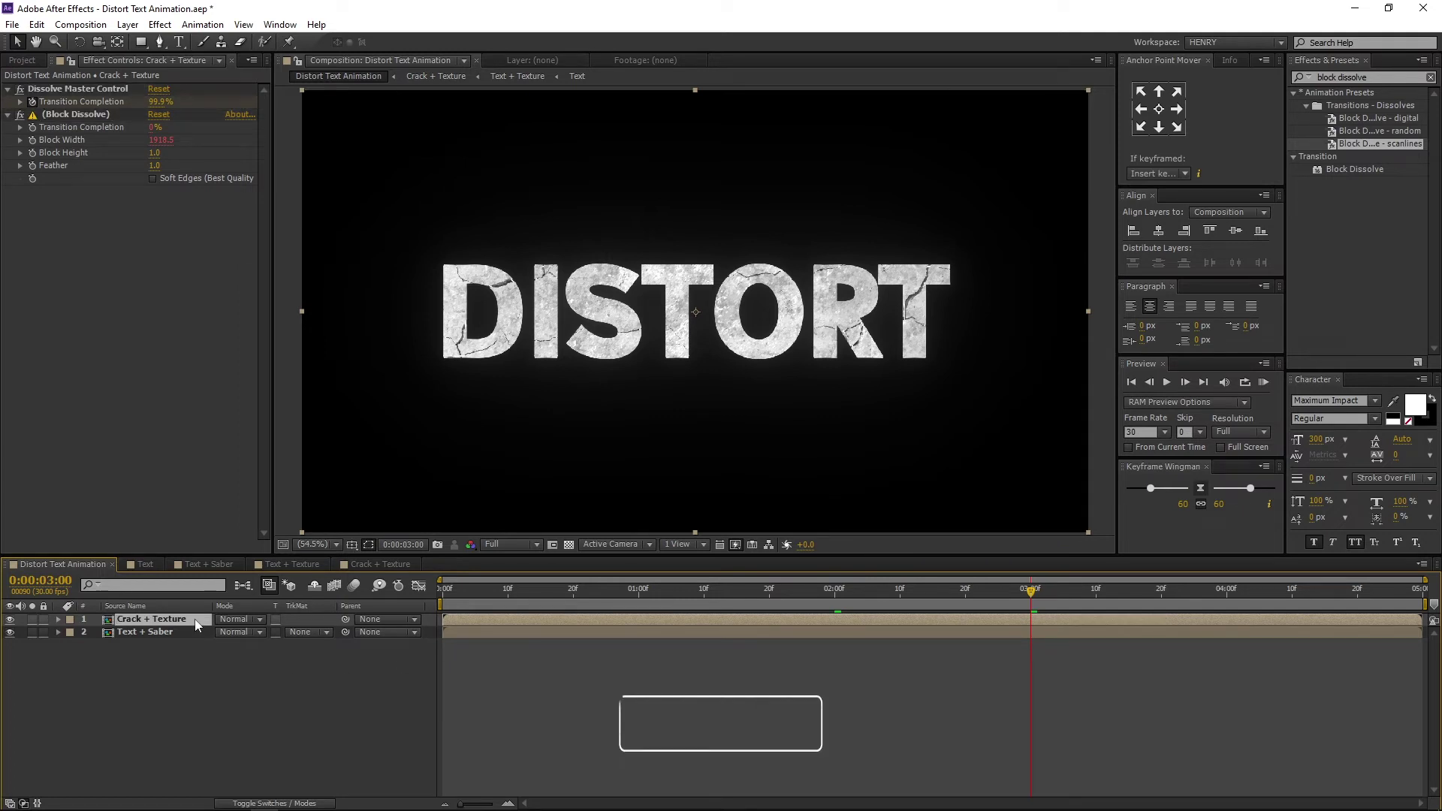
{"action": "key", "text": "u"}
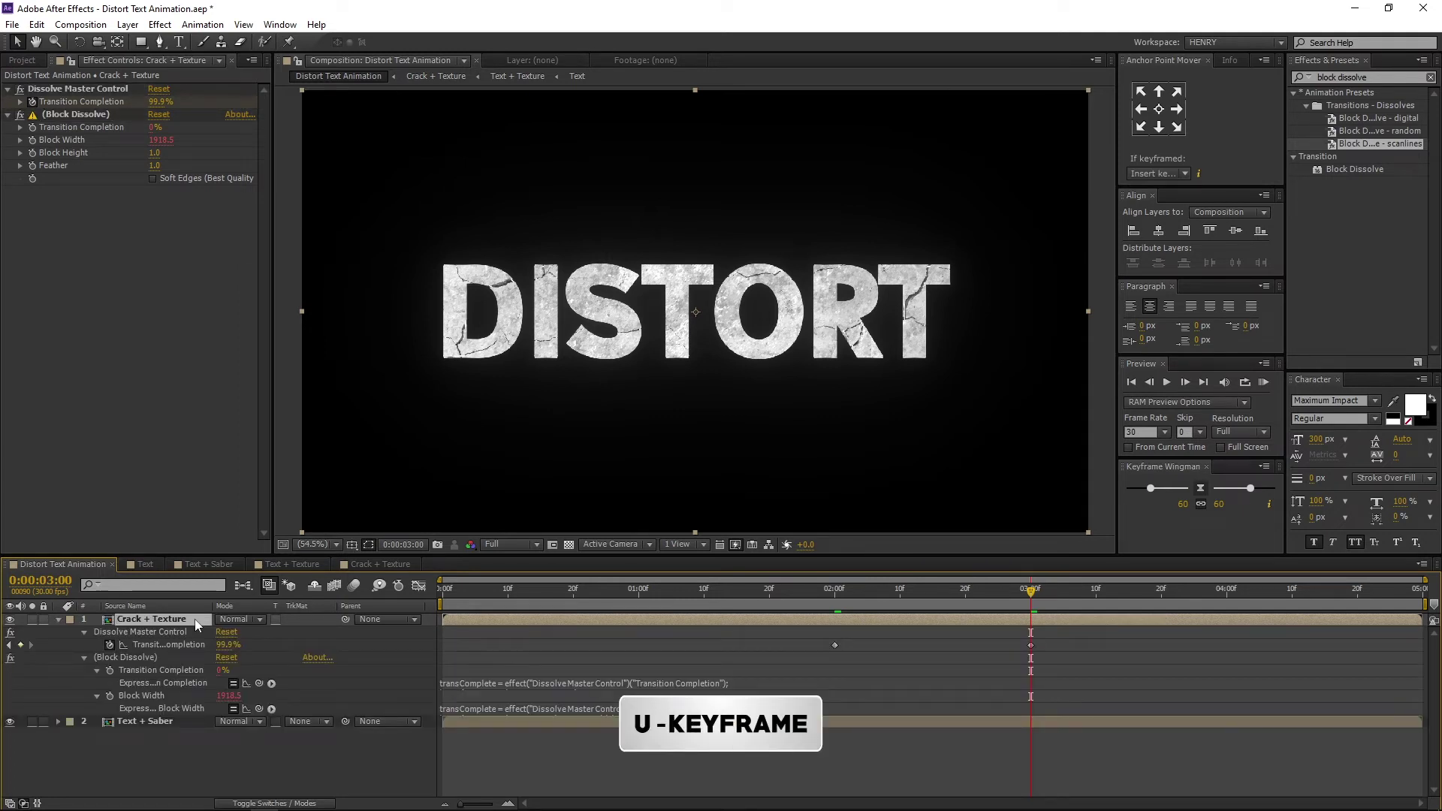
{"action": "left_click_drag", "start_coordinate": [1071, 652], "coordinate": [691, 661]}
{"action": "right_click", "coordinate": [836, 646]}
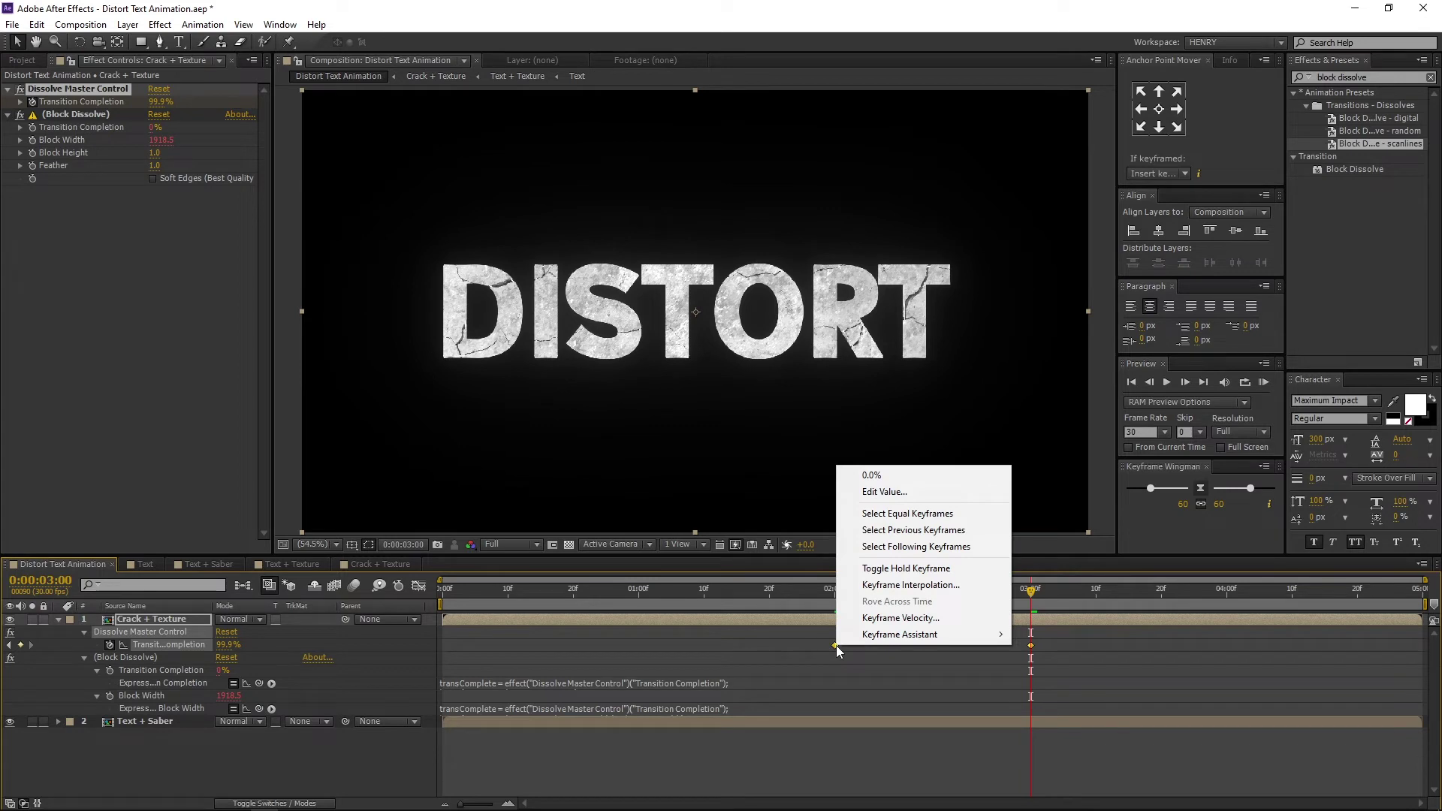
{"action": "mouse_move", "coordinate": [889, 642]}
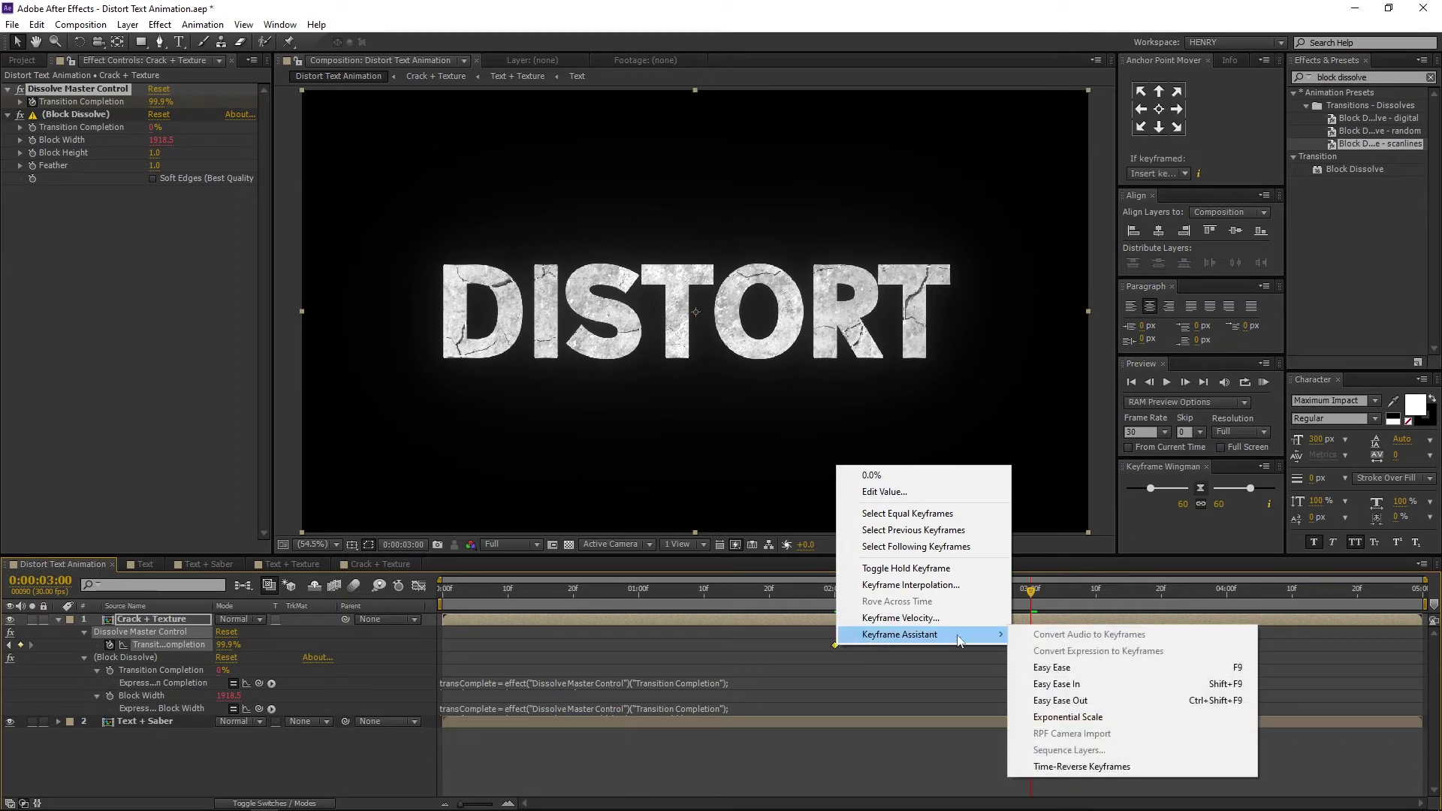
{"action": "left_click", "coordinate": [1131, 667]}
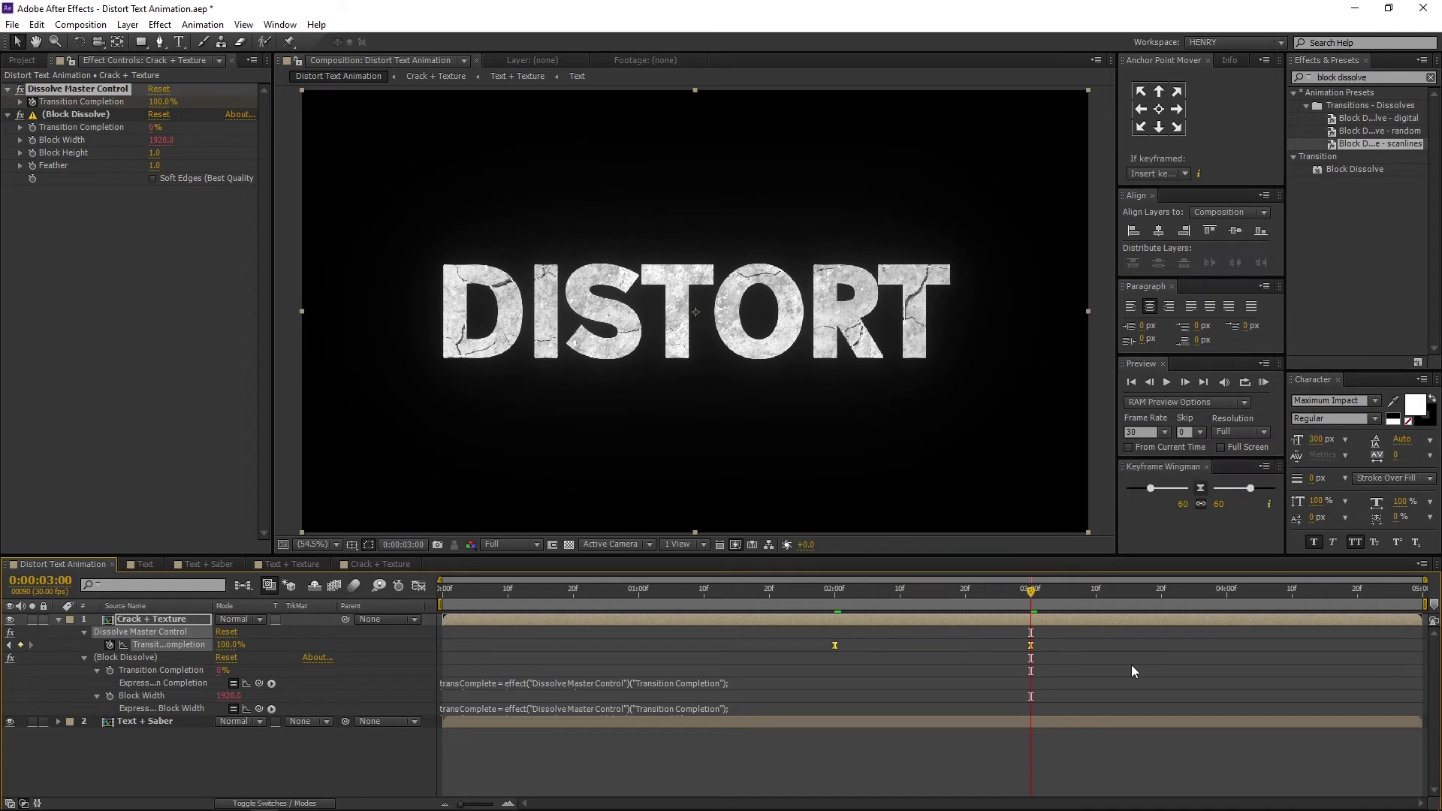
{"action": "left_click", "coordinate": [1132, 666]}
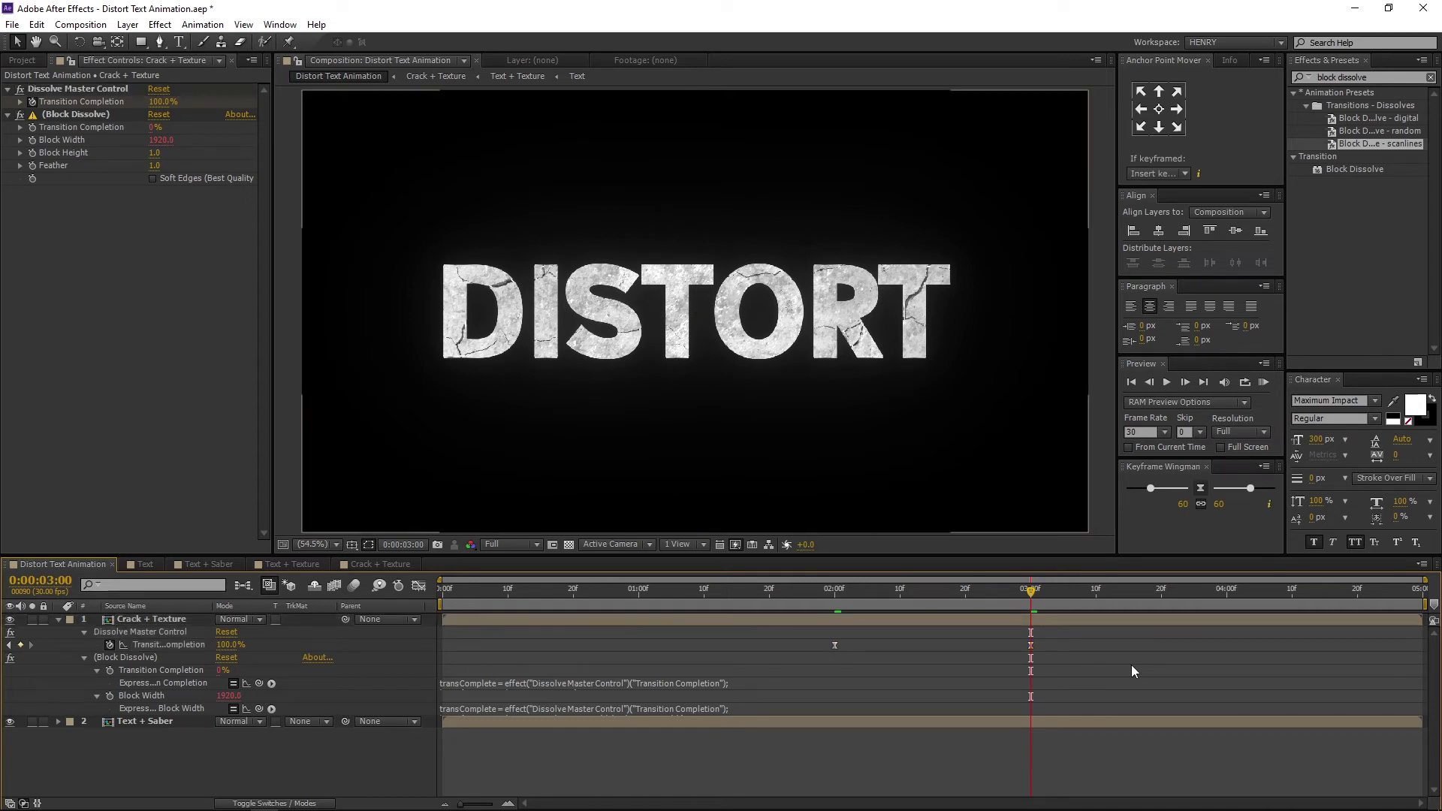
{"action": "left_click", "coordinate": [60, 620]}
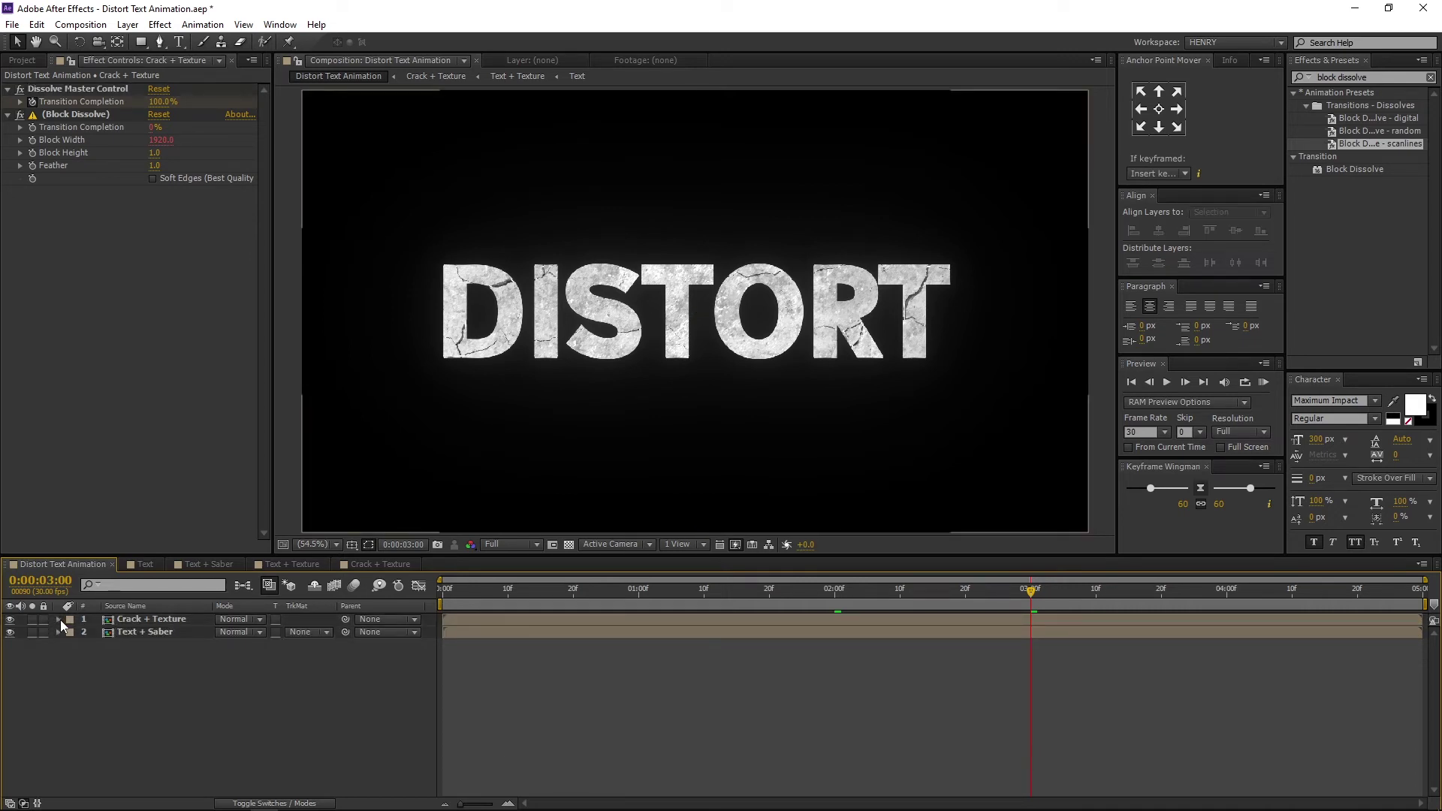
- Create a black solid named Background and place it beneath all other layers in the Distort Text Animation composition
{"action": "right_click", "coordinate": [71, 741]}
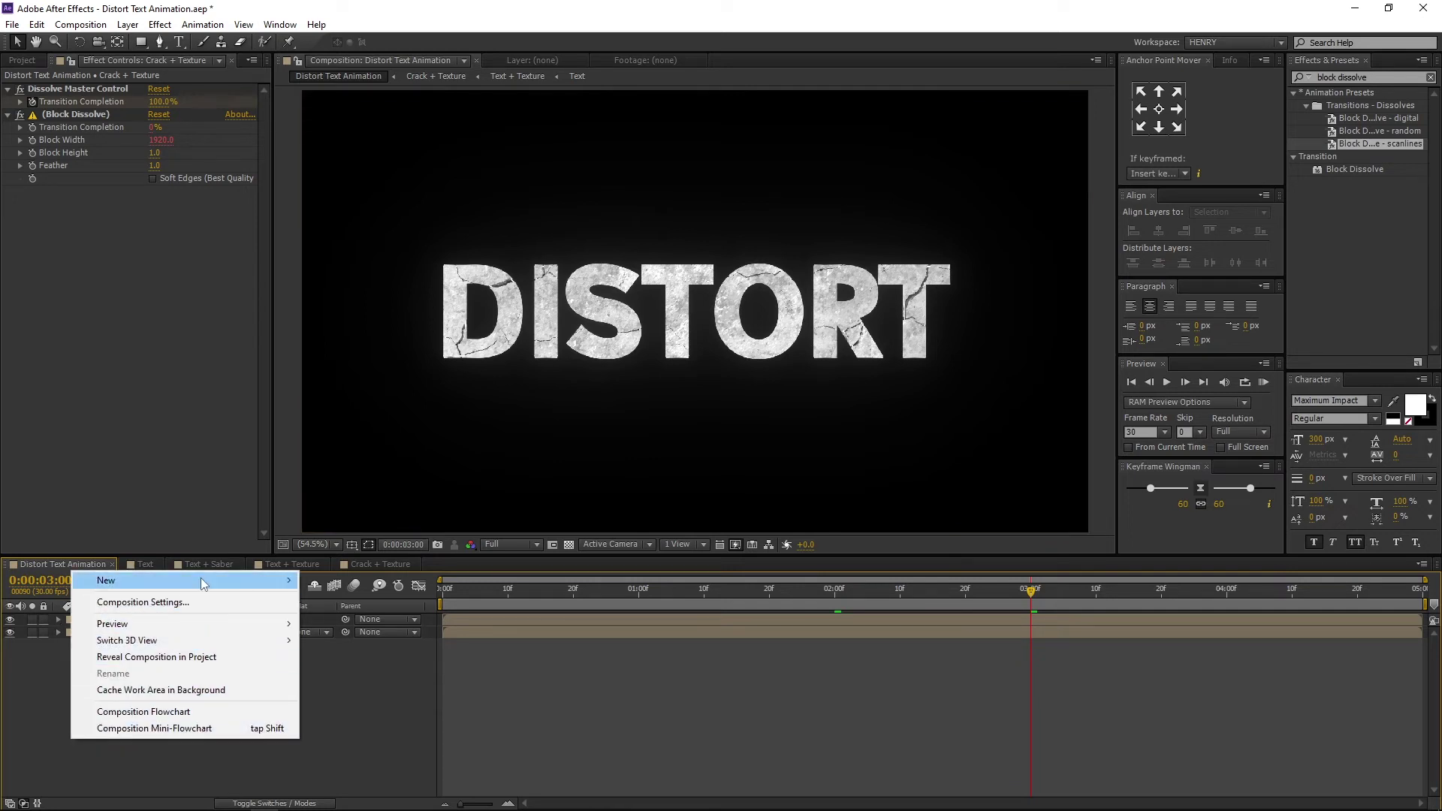
{"action": "mouse_move", "coordinate": [201, 580]}
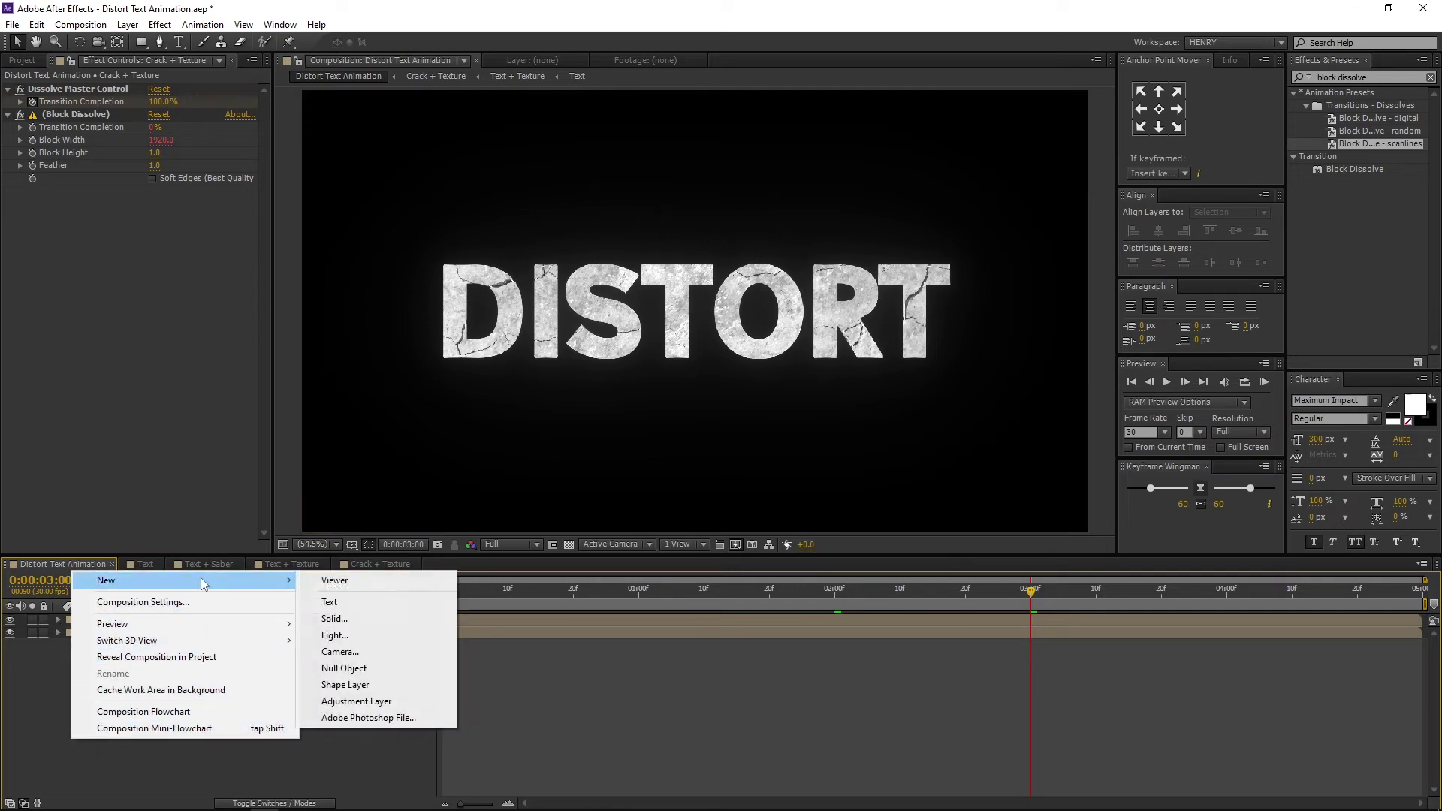
{"action": "left_click", "coordinate": [372, 622]}
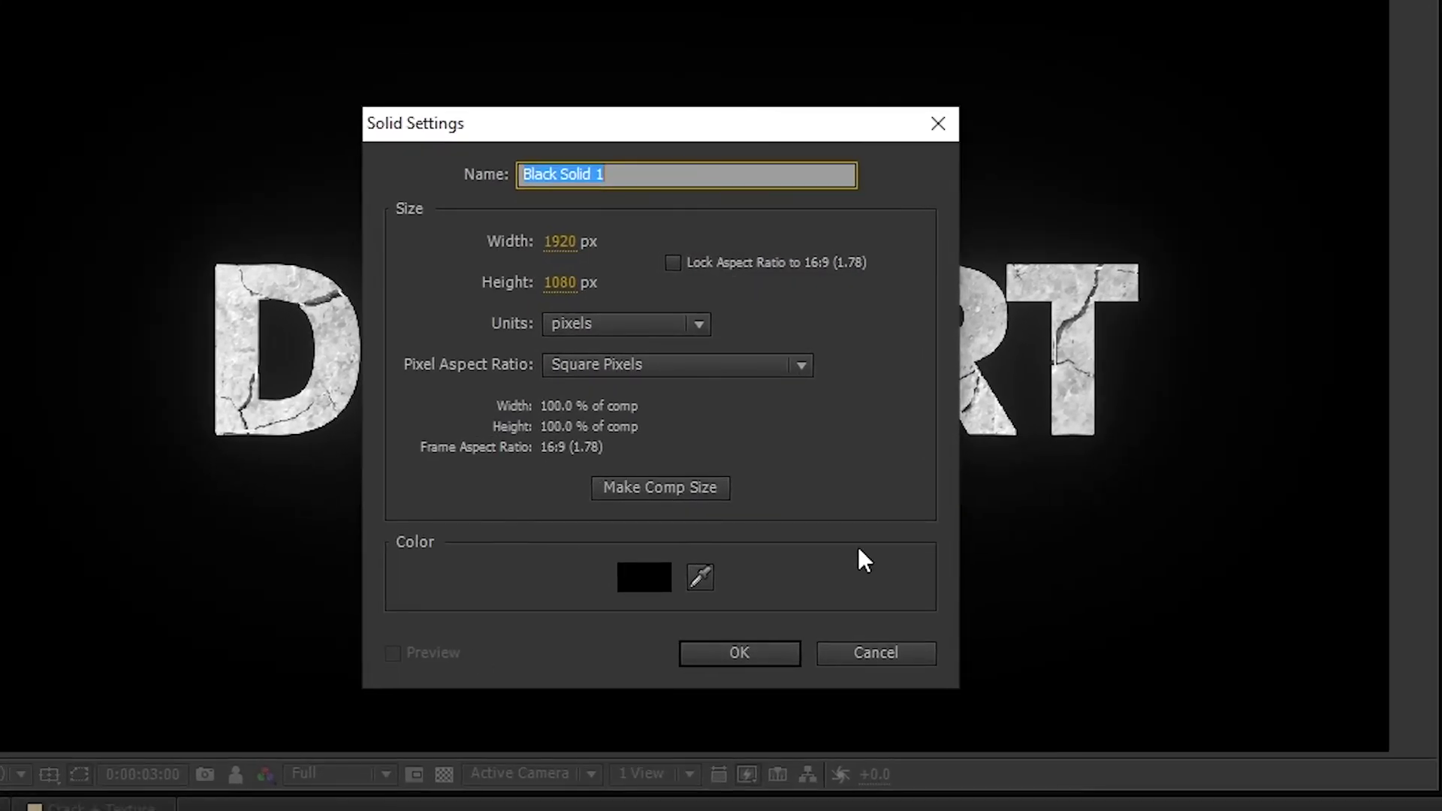
{"action": "type", "text": "Background"}
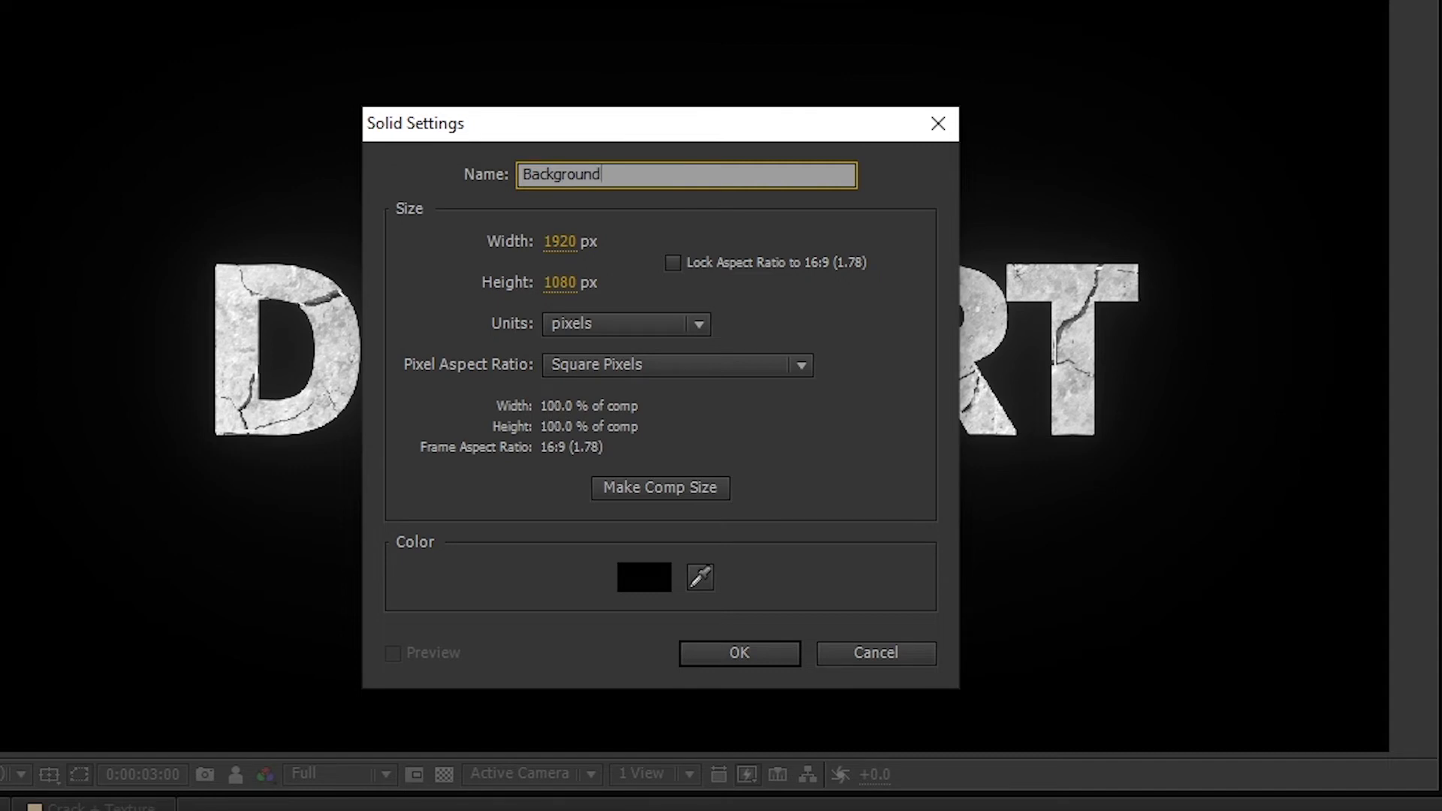
{"action": "left_click", "coordinate": [645, 577]}
{"action": "left_click_drag", "start_coordinate": [205, 151], "coordinate": [610, 213]}
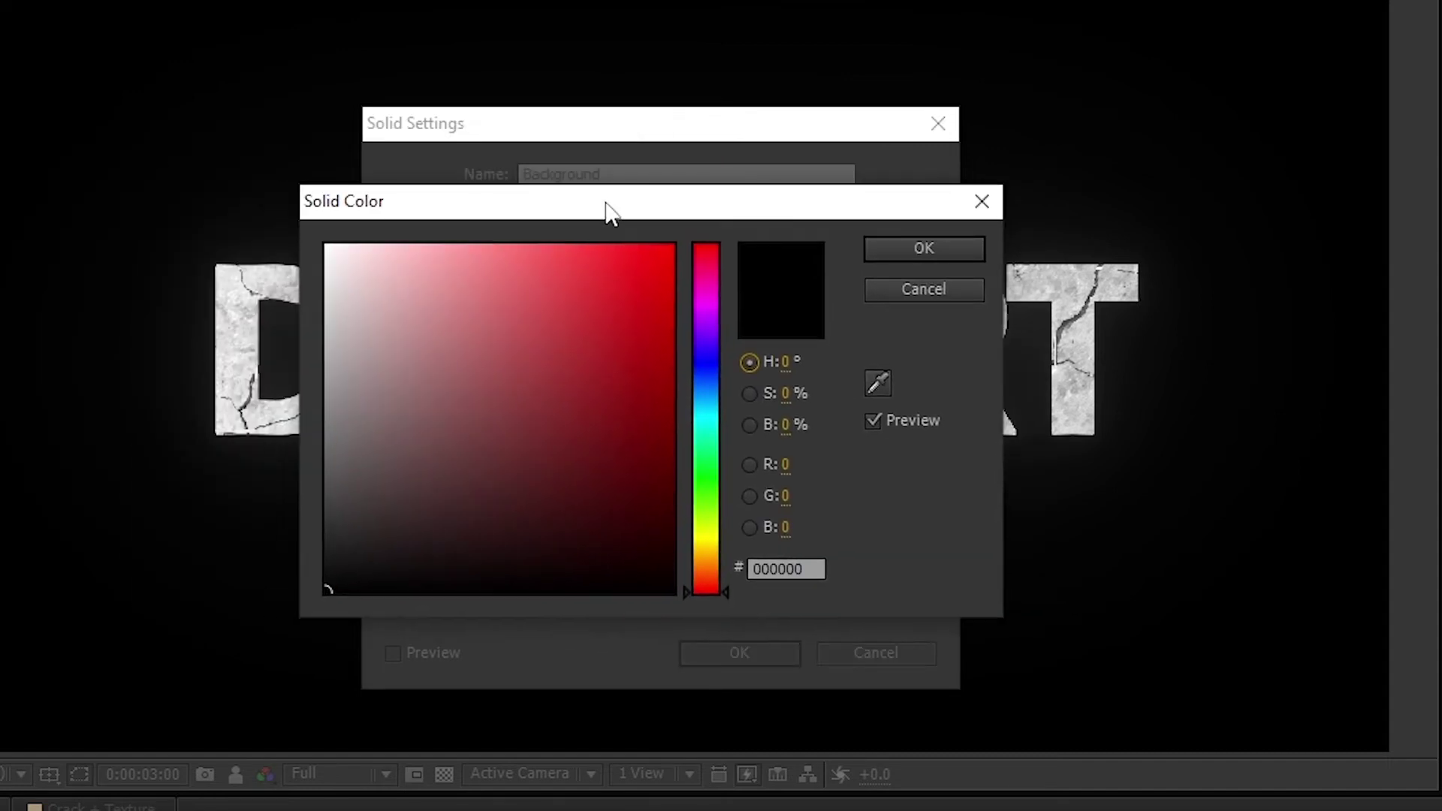
{"action": "left_click", "coordinate": [958, 248]}
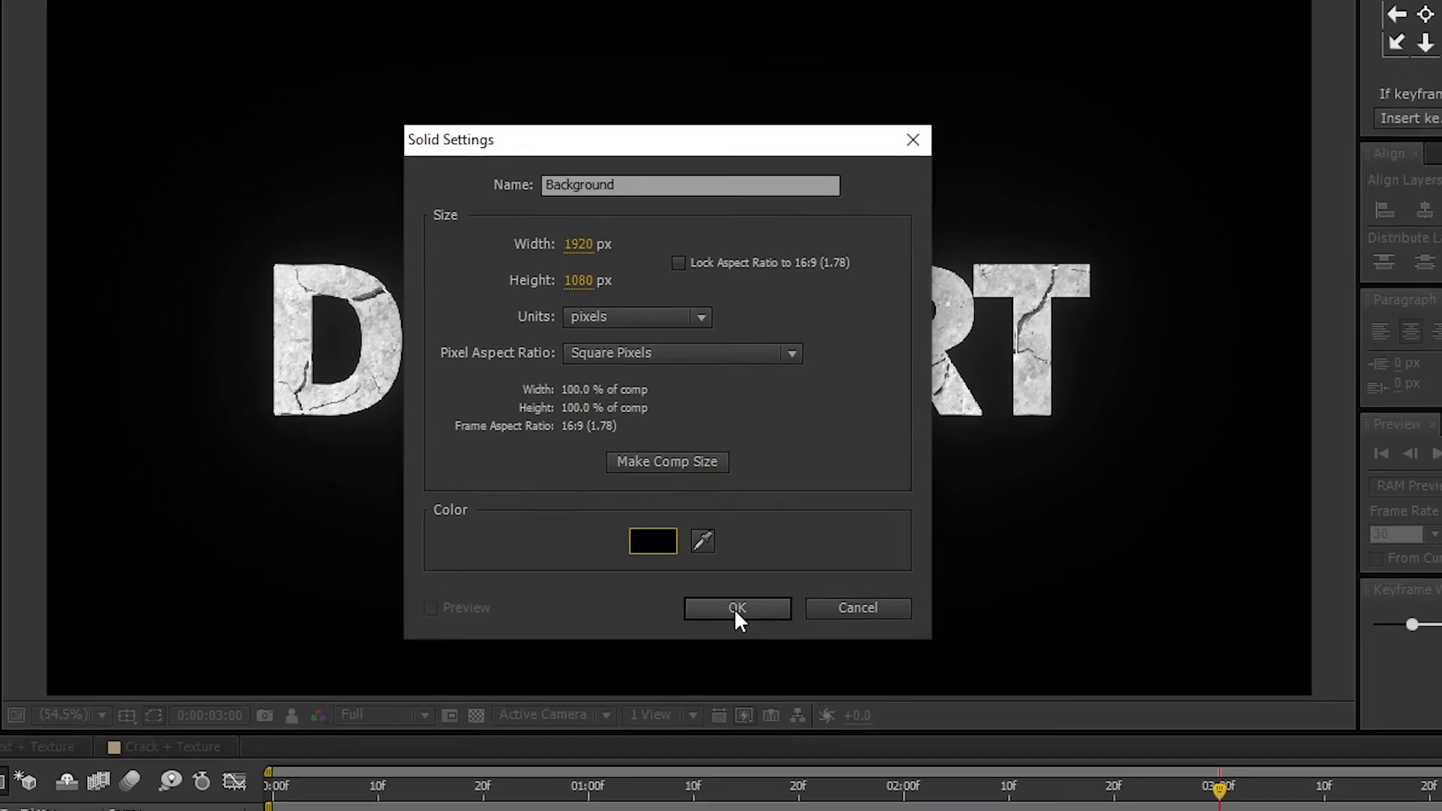
{"action": "left_click", "coordinate": [739, 653]}
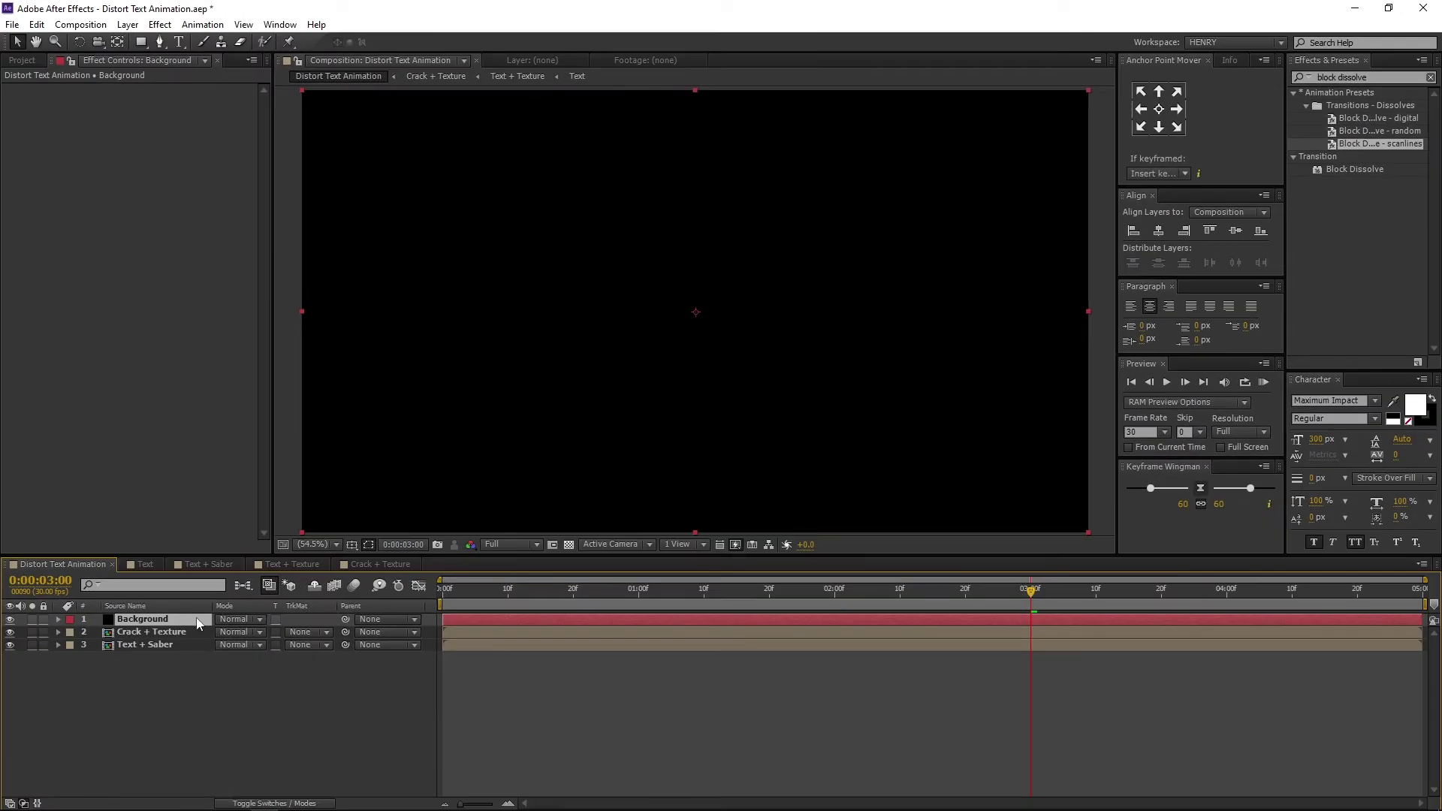
{"action": "left_click_drag", "start_coordinate": [201, 623], "coordinate": [201, 756]}
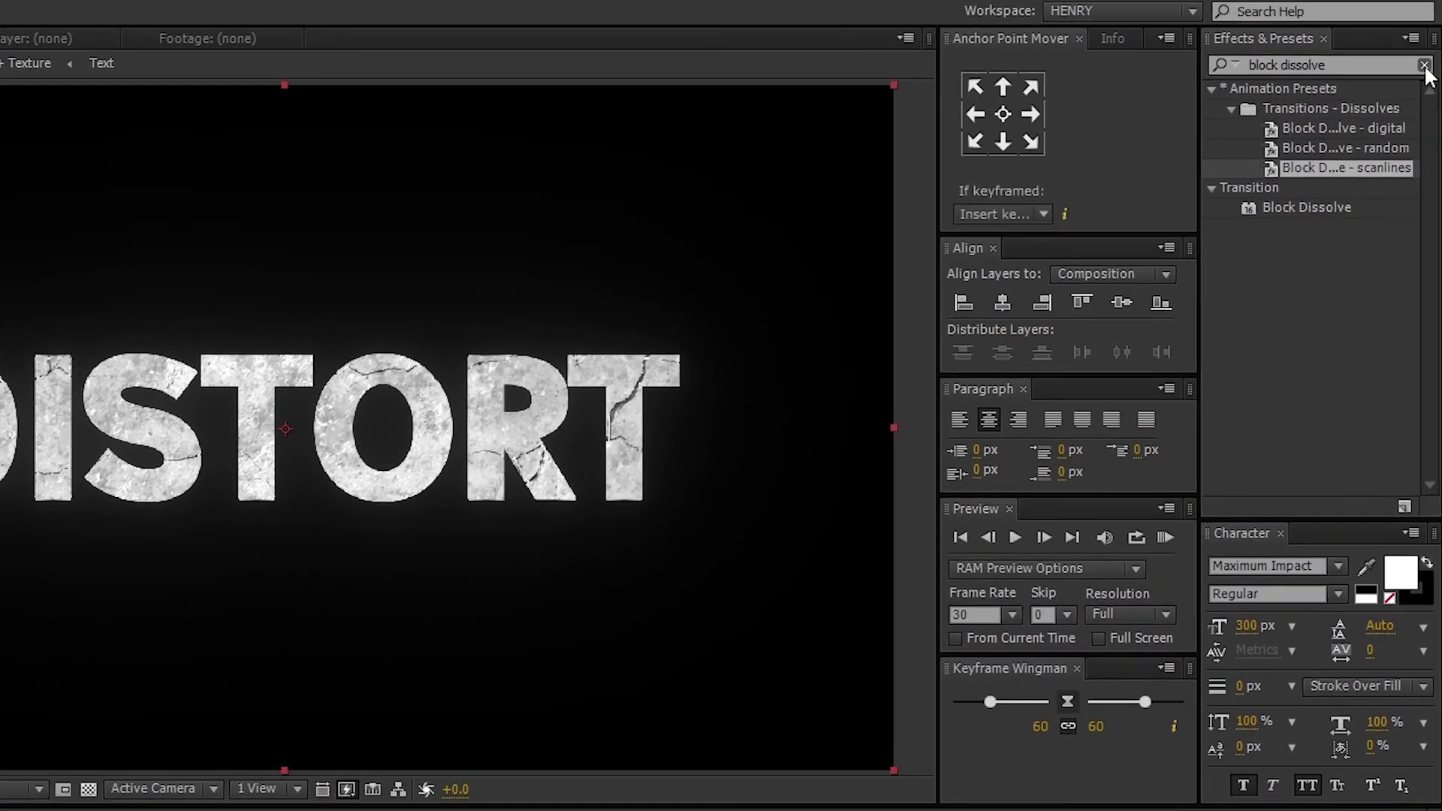
- Find the Ramp effect and apply it to the Background layer
{"action": "left_click", "coordinate": [1424, 66]}
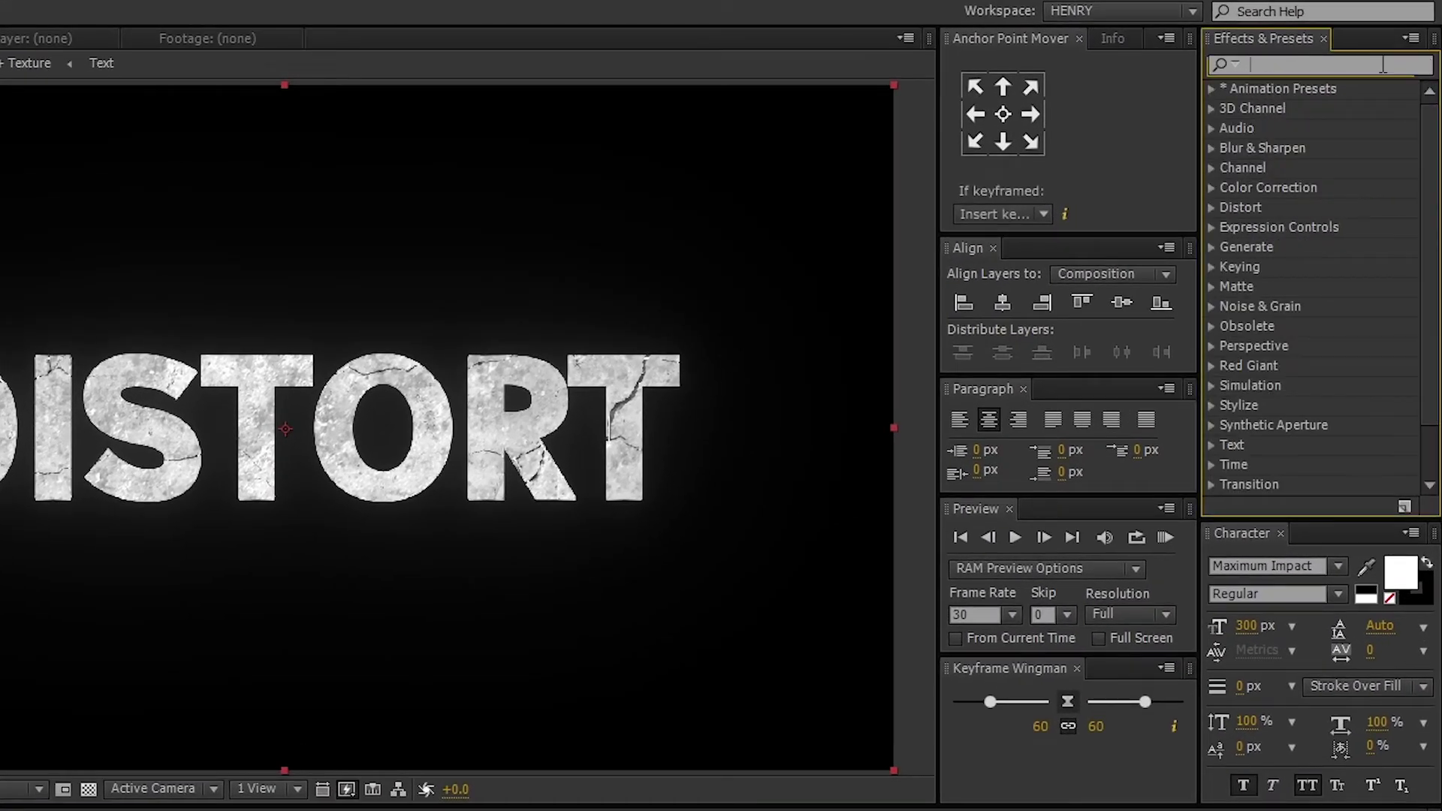
{"action": "type", "text": "ramp"}
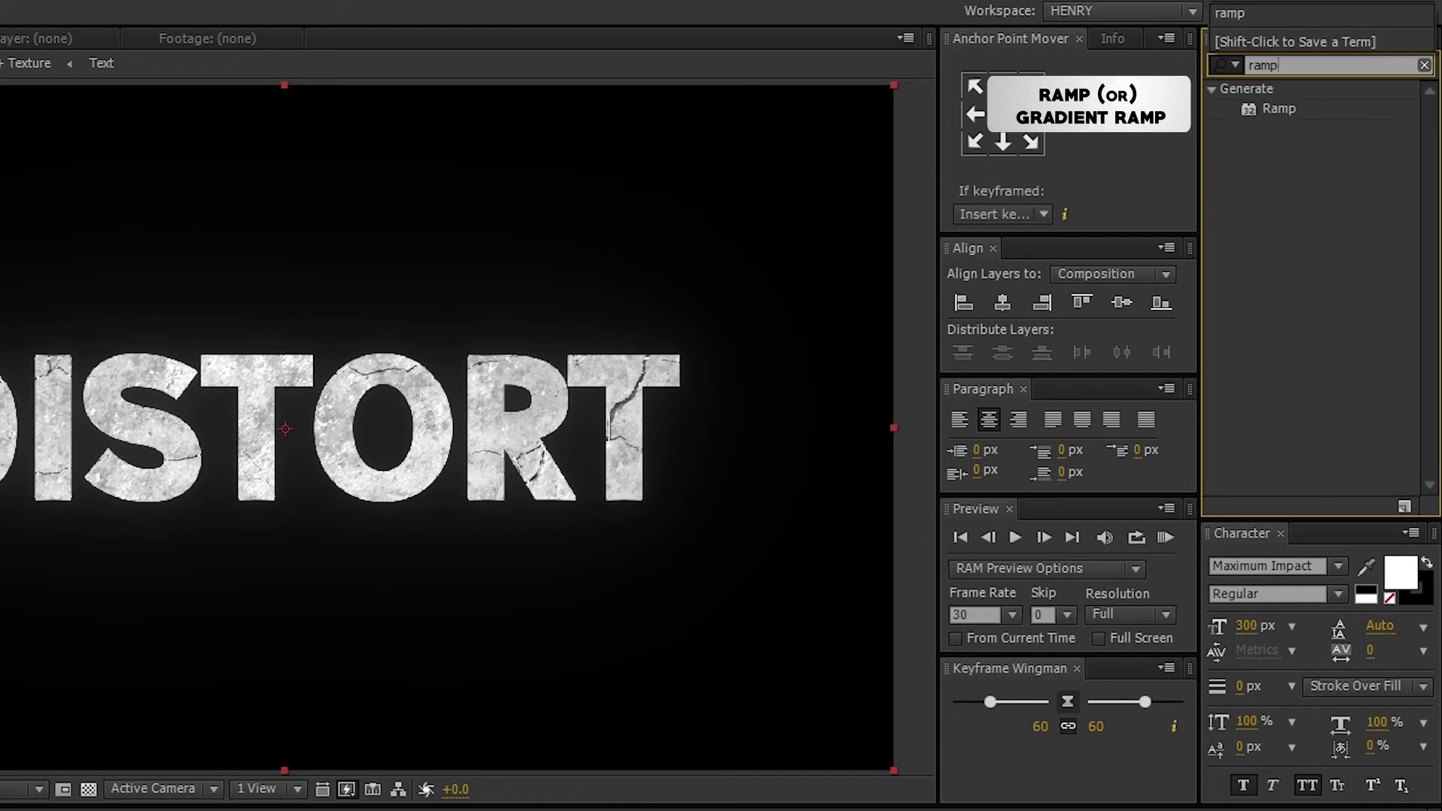
{"action": "left_click", "coordinate": [1283, 109]}
{"action": "left_click_drag", "start_coordinate": [1283, 108], "coordinate": [155, 647]}
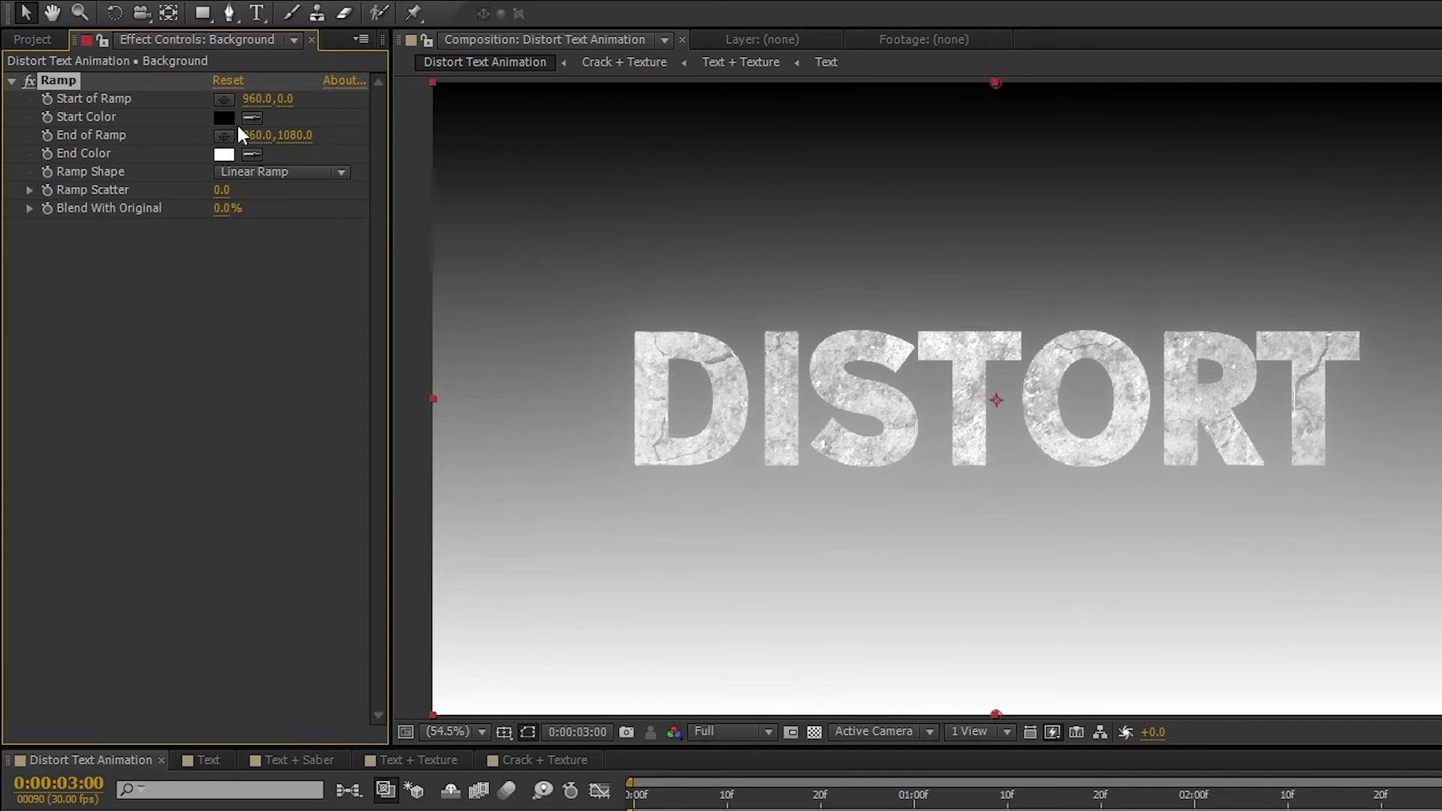
- Set the Ramp's end color on the Background layer to dark blue 000921
{"action": "left_click", "coordinate": [224, 155]}
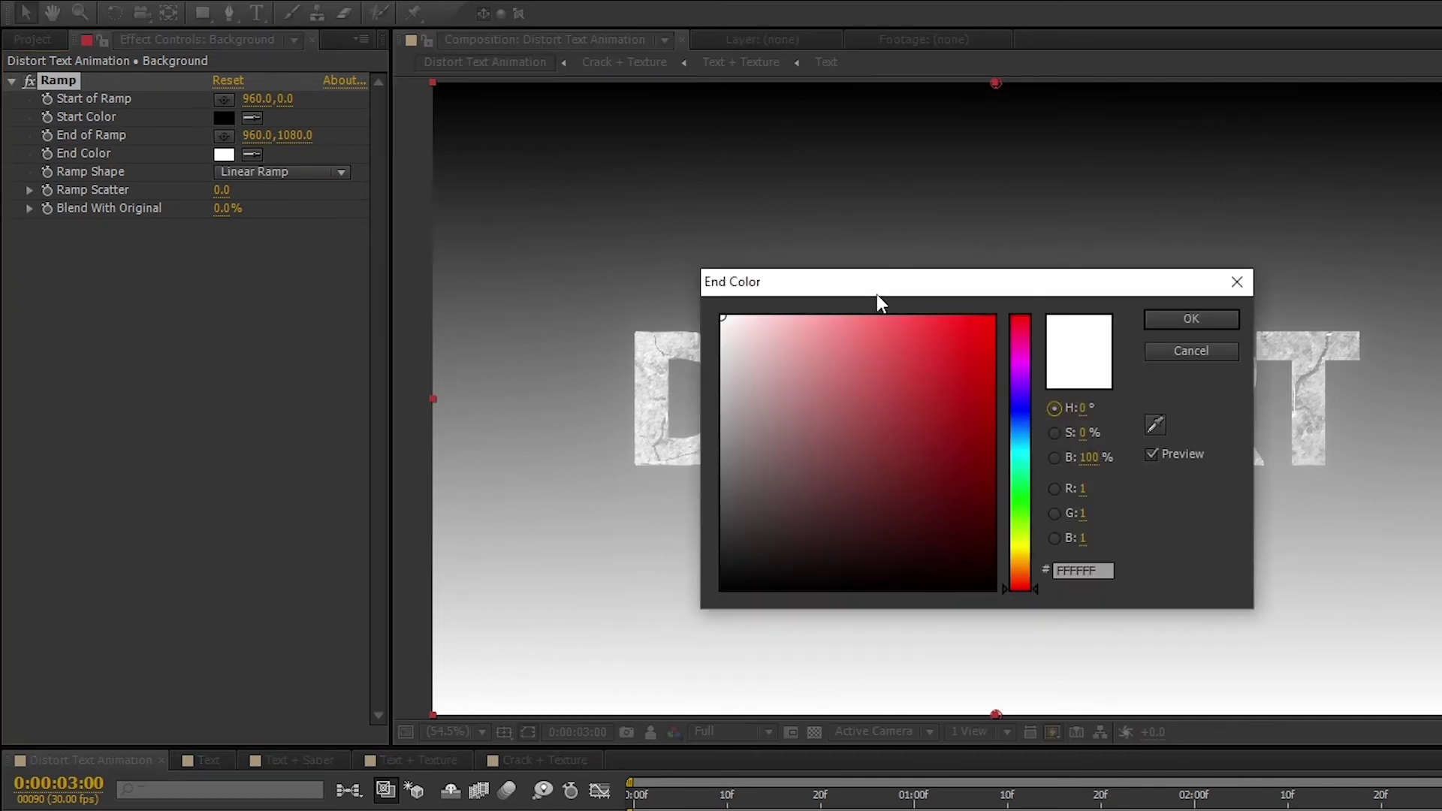
{"action": "left_click_drag", "start_coordinate": [876, 300], "coordinate": [587, 154]}
{"action": "left_click_drag", "start_coordinate": [593, 268], "coordinate": [701, 393]}
{"action": "left_click_drag", "start_coordinate": [734, 210], "coordinate": [732, 278]}
{"action": "left_click_drag", "start_coordinate": [698, 419], "coordinate": [706, 412]}
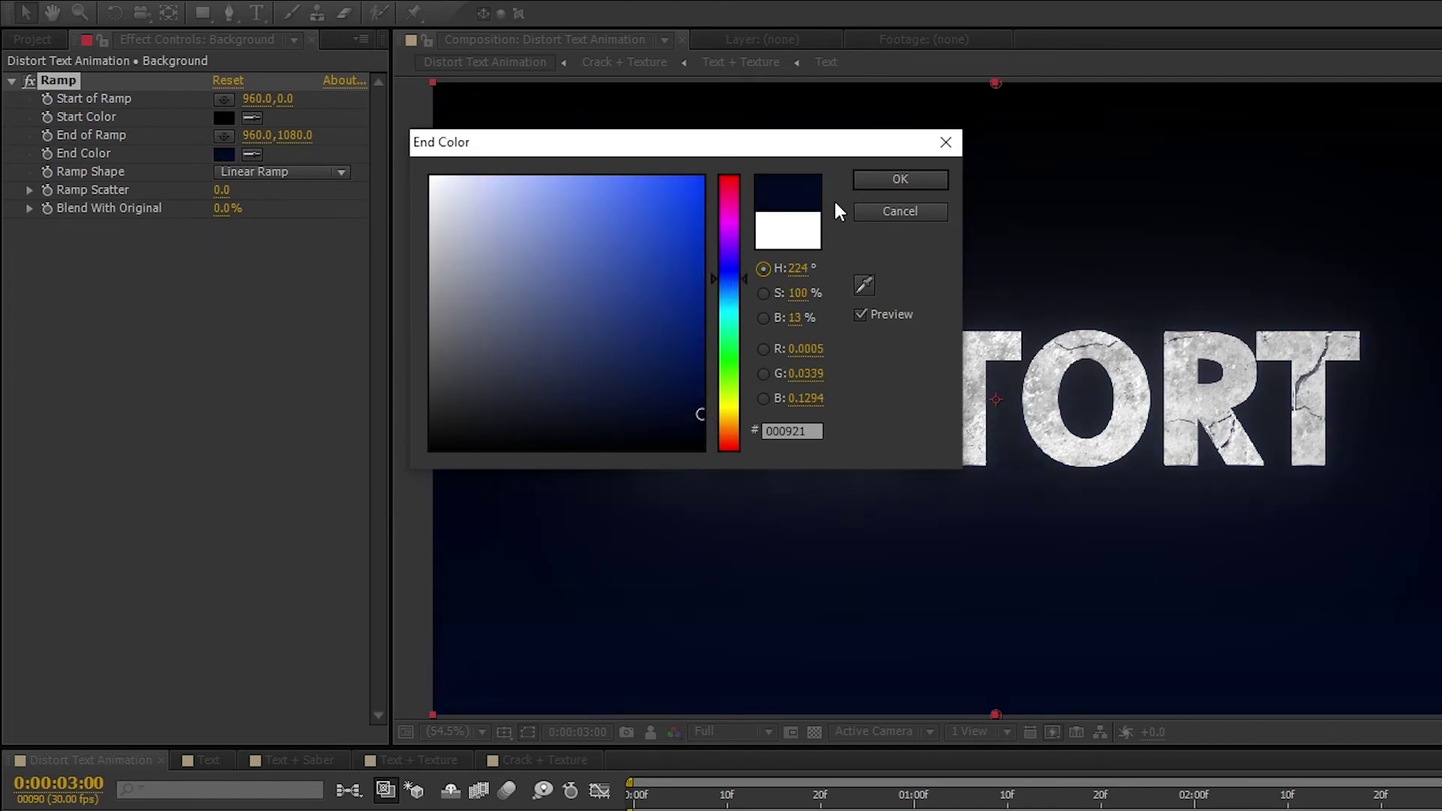
{"action": "left_click", "coordinate": [885, 173]}
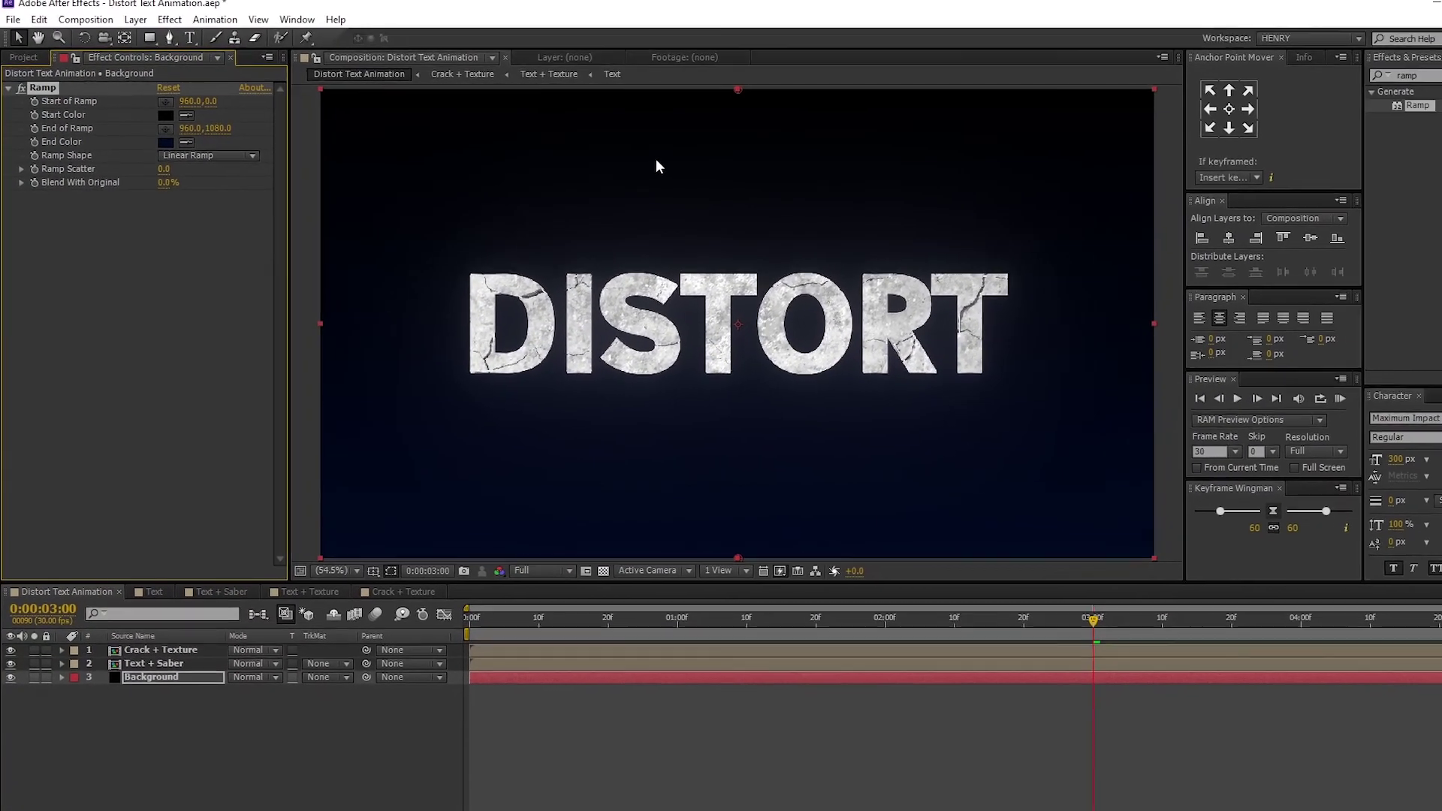
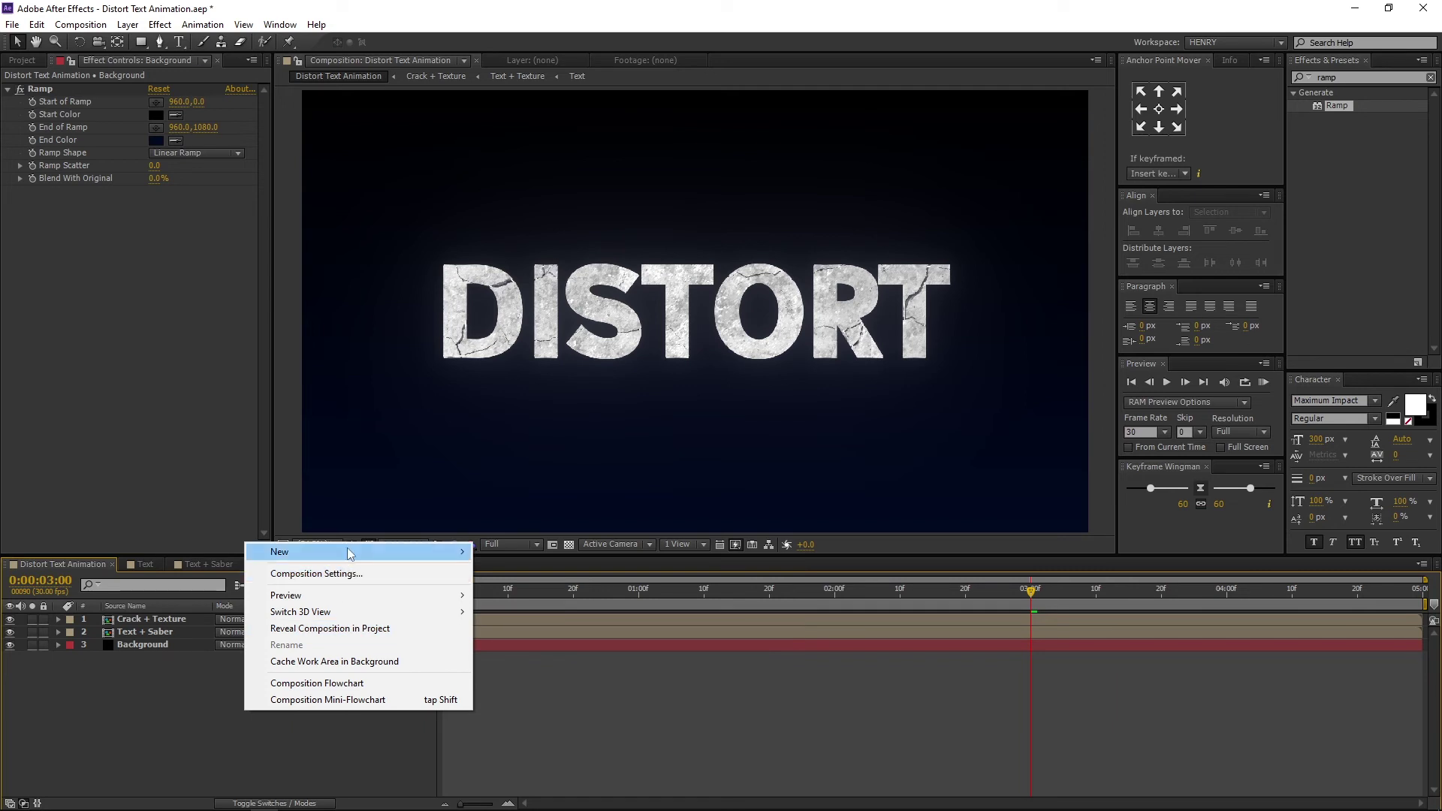
- Add a null object to the Distort Text Animation composition
{"action": "mouse_move", "coordinate": [350, 554]}
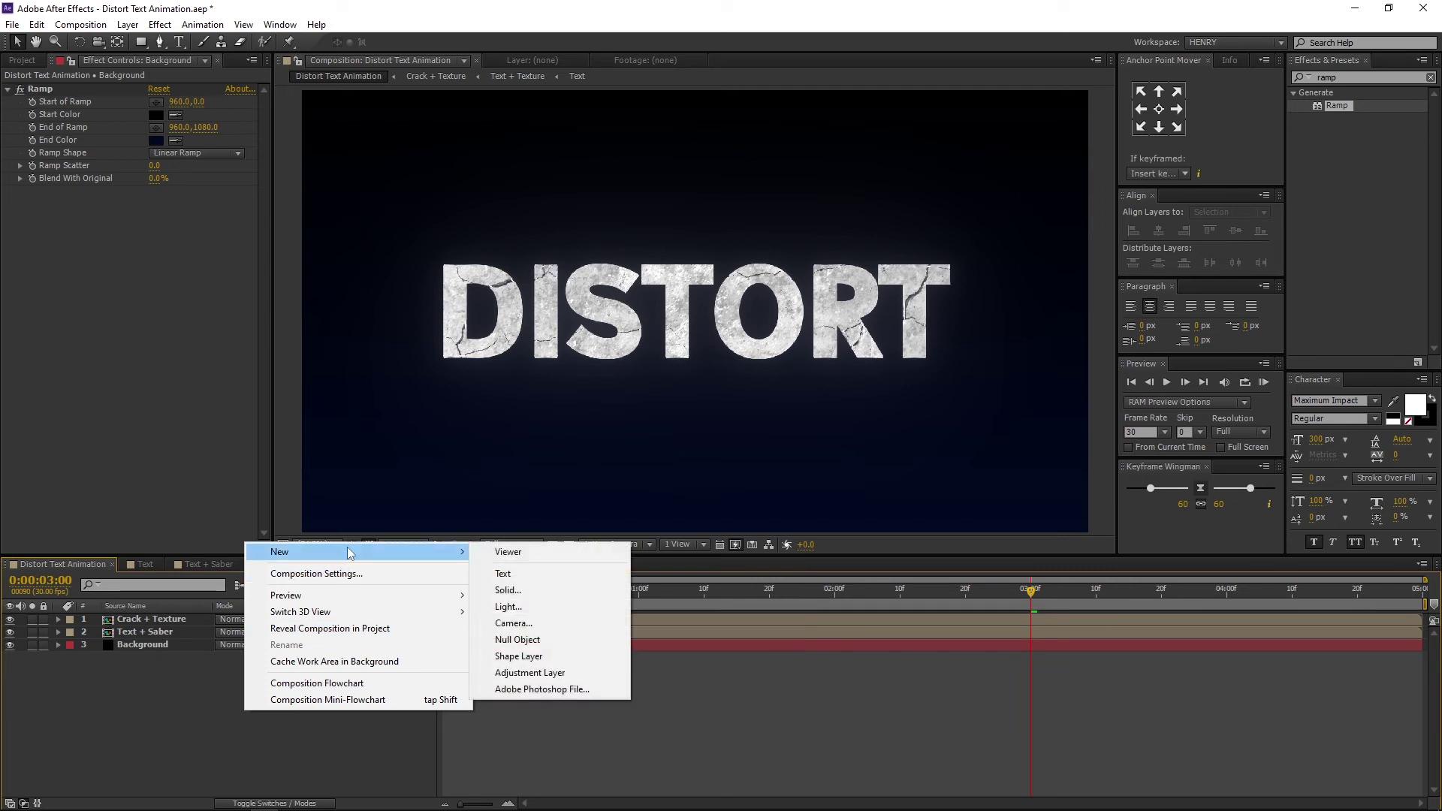
{"action": "left_click", "coordinate": [590, 639]}
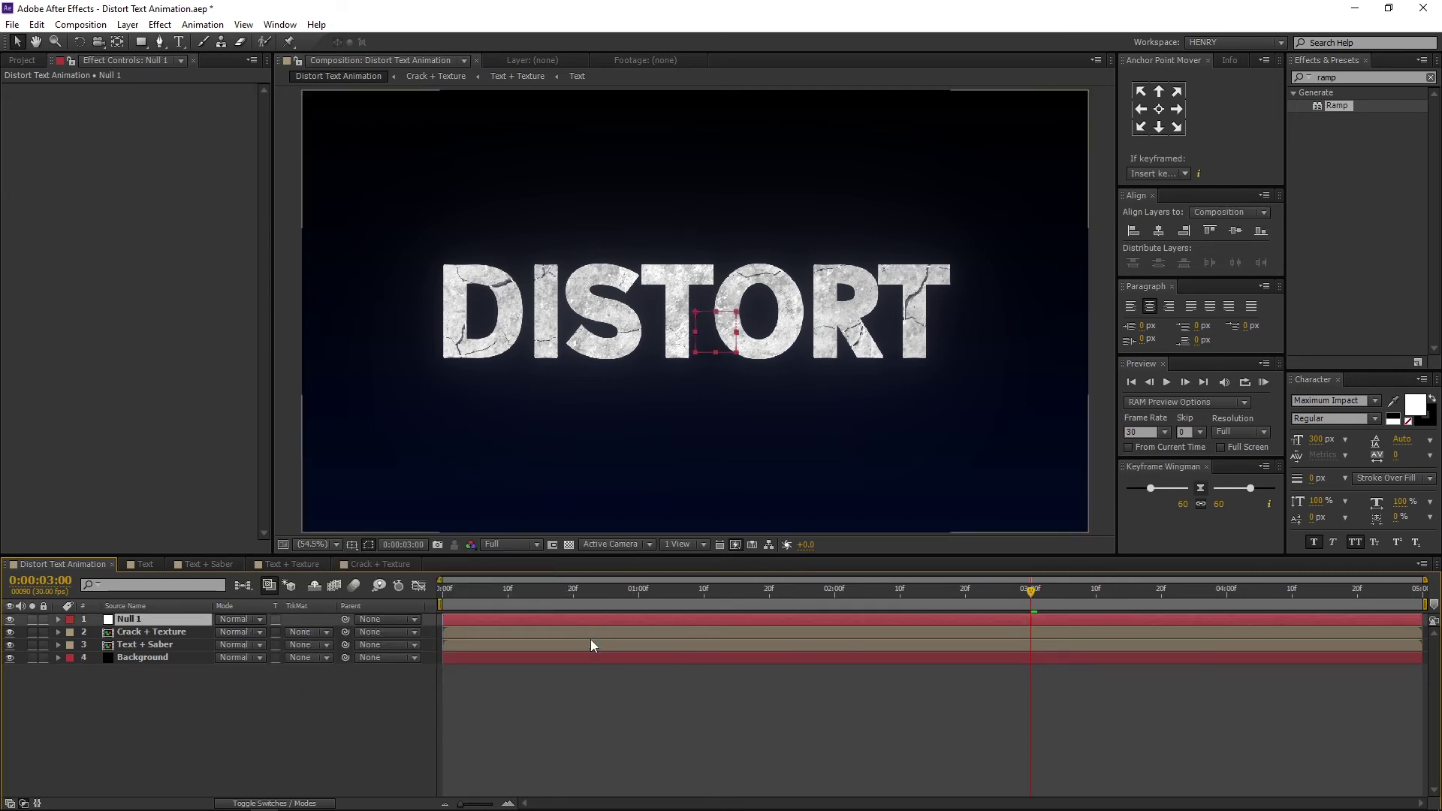
- Rename the null object layer in the Distort Text Animation composition as Zoom
{"action": "right_click", "coordinate": [170, 617]}
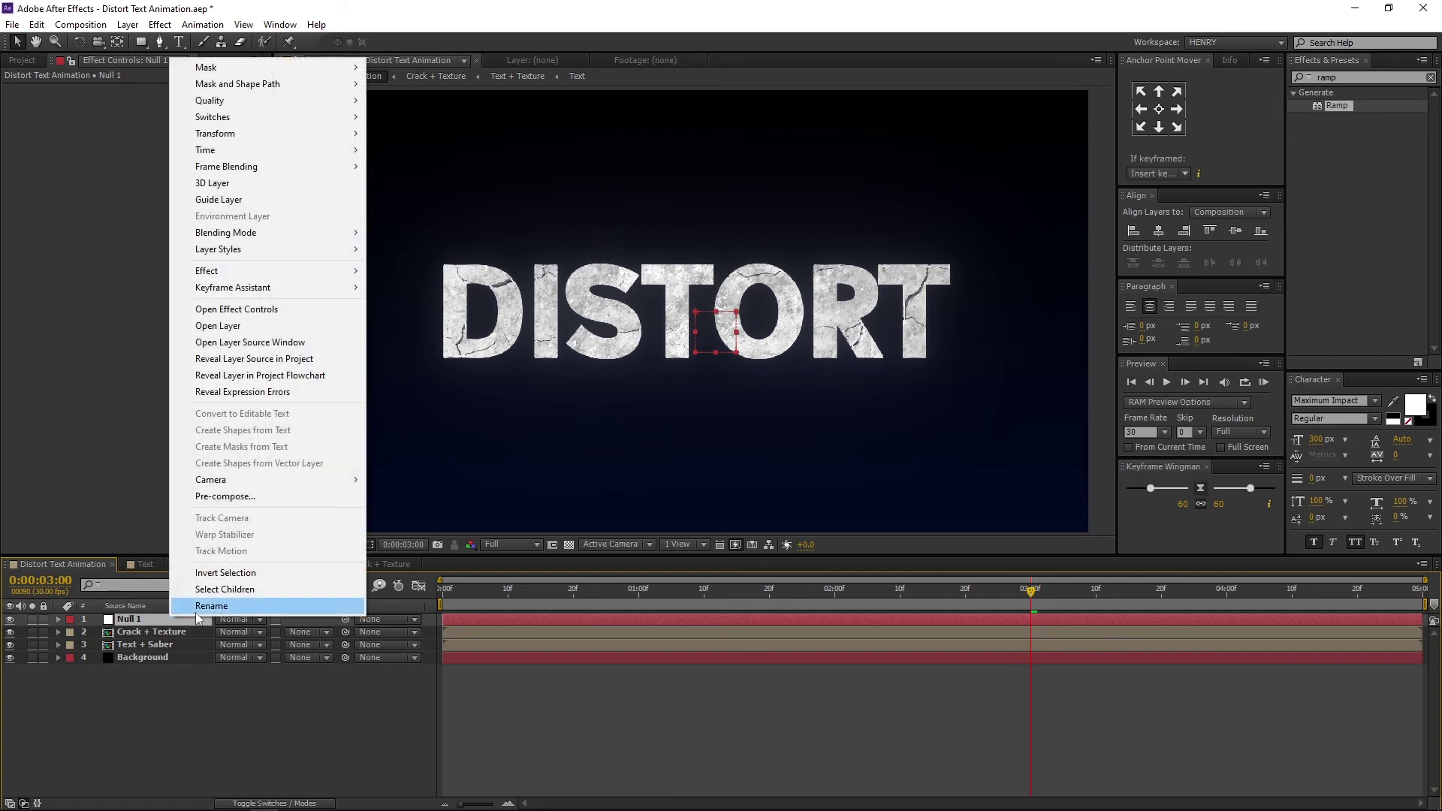
{"action": "left_click", "coordinate": [195, 612]}
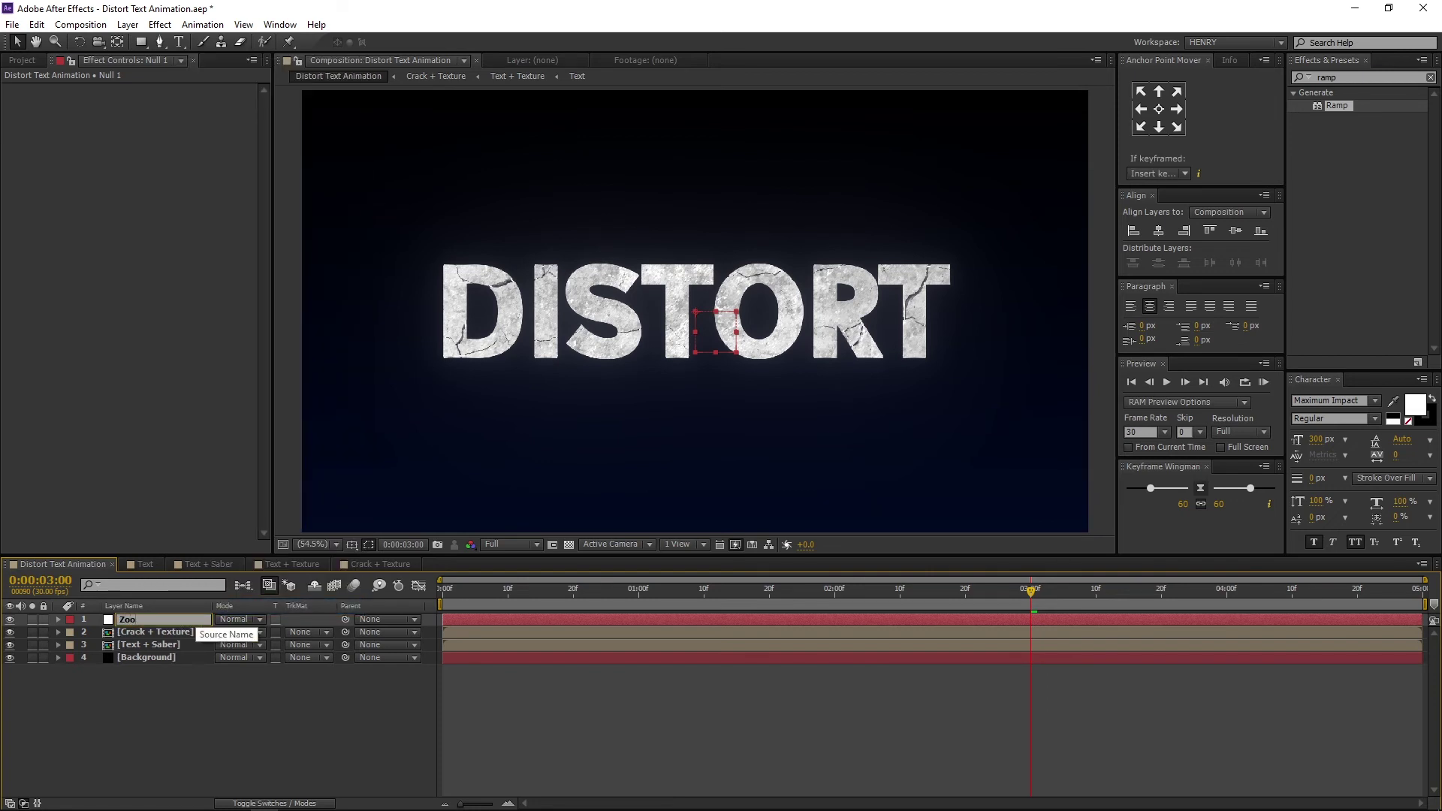
{"action": "key", "text": "Return"}
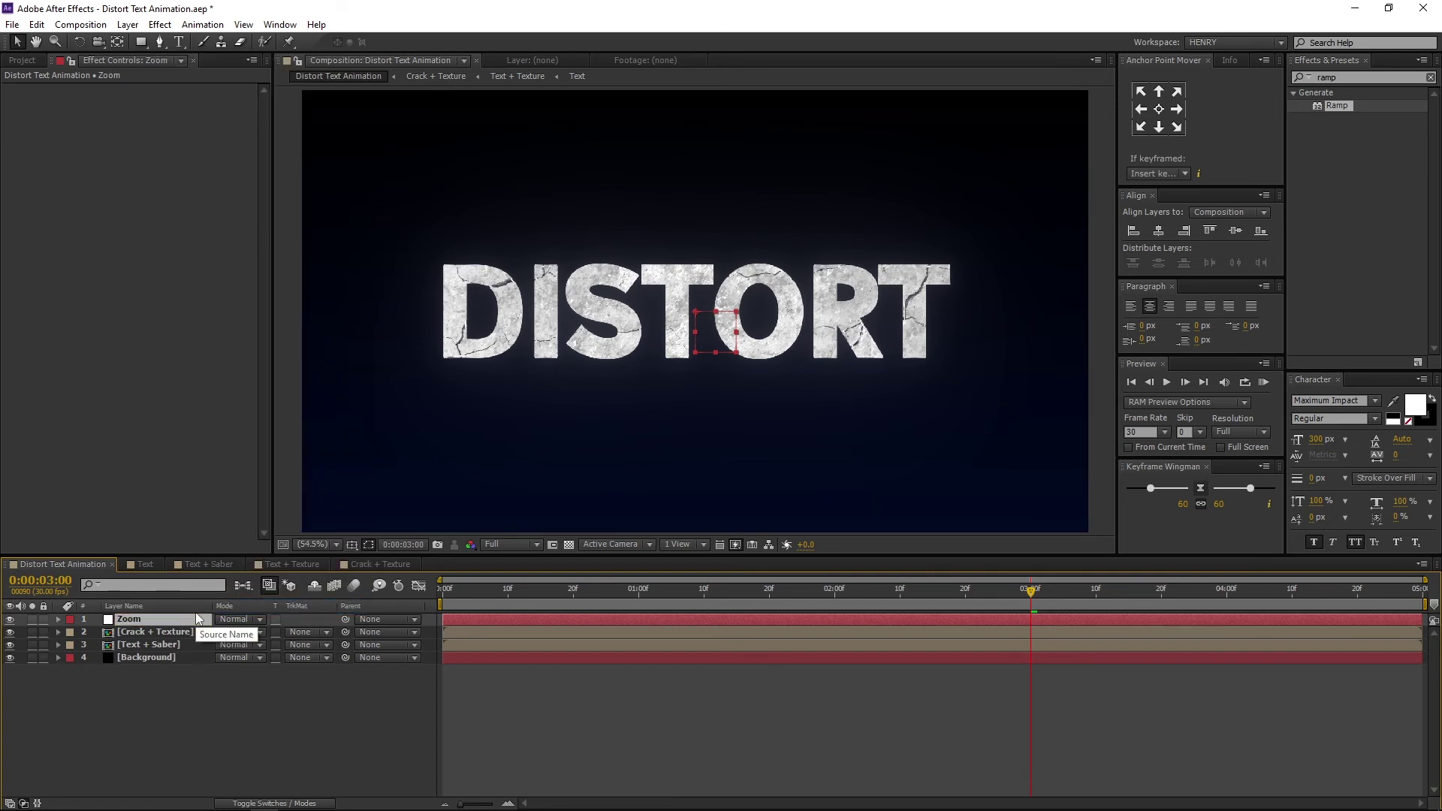
- Center the Zoom null horizontally and vertically in the composition and move its anchor point to its center
{"action": "left_click", "coordinate": [1160, 230]}
{"action": "left_click", "coordinate": [1236, 231]}
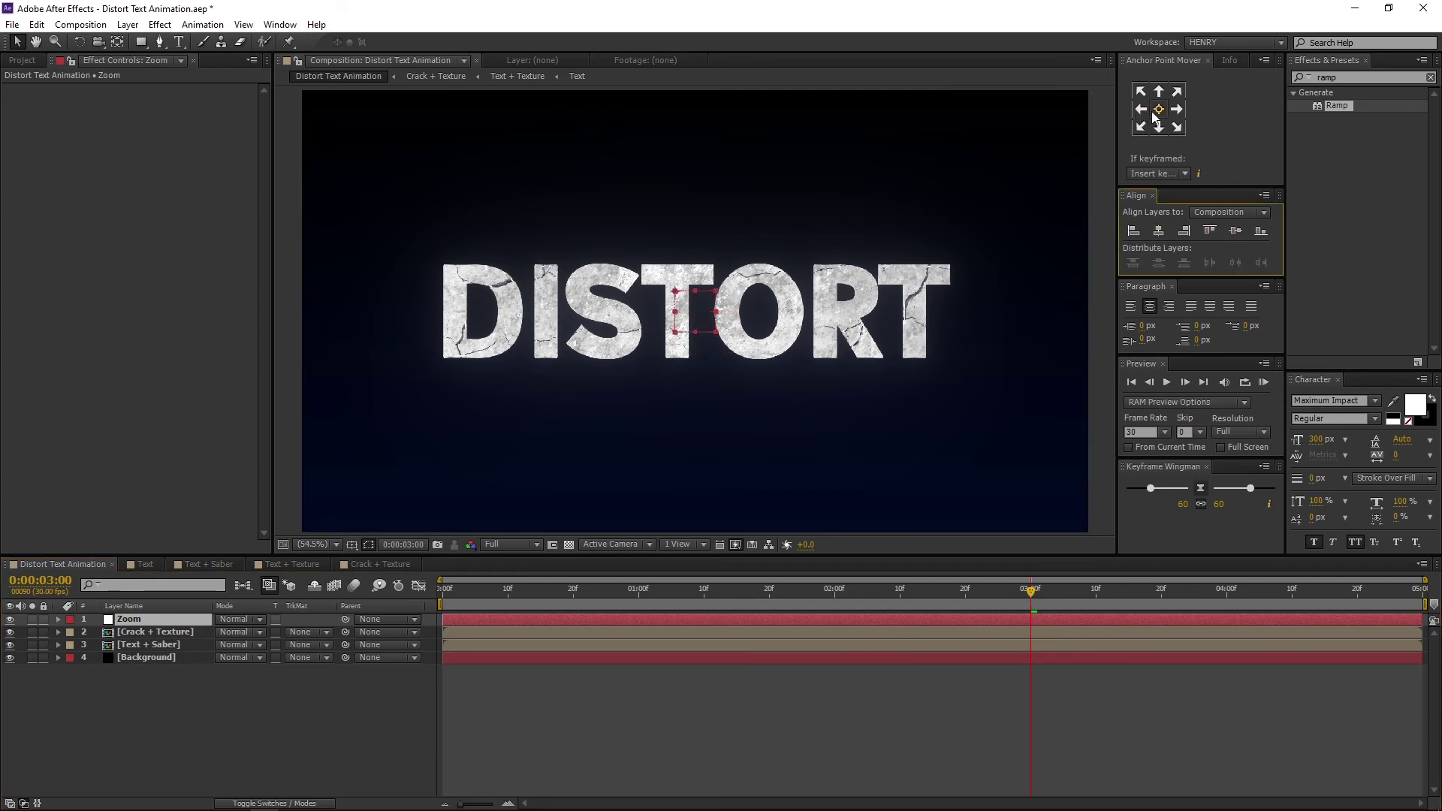
{"action": "left_click", "coordinate": [1158, 110]}
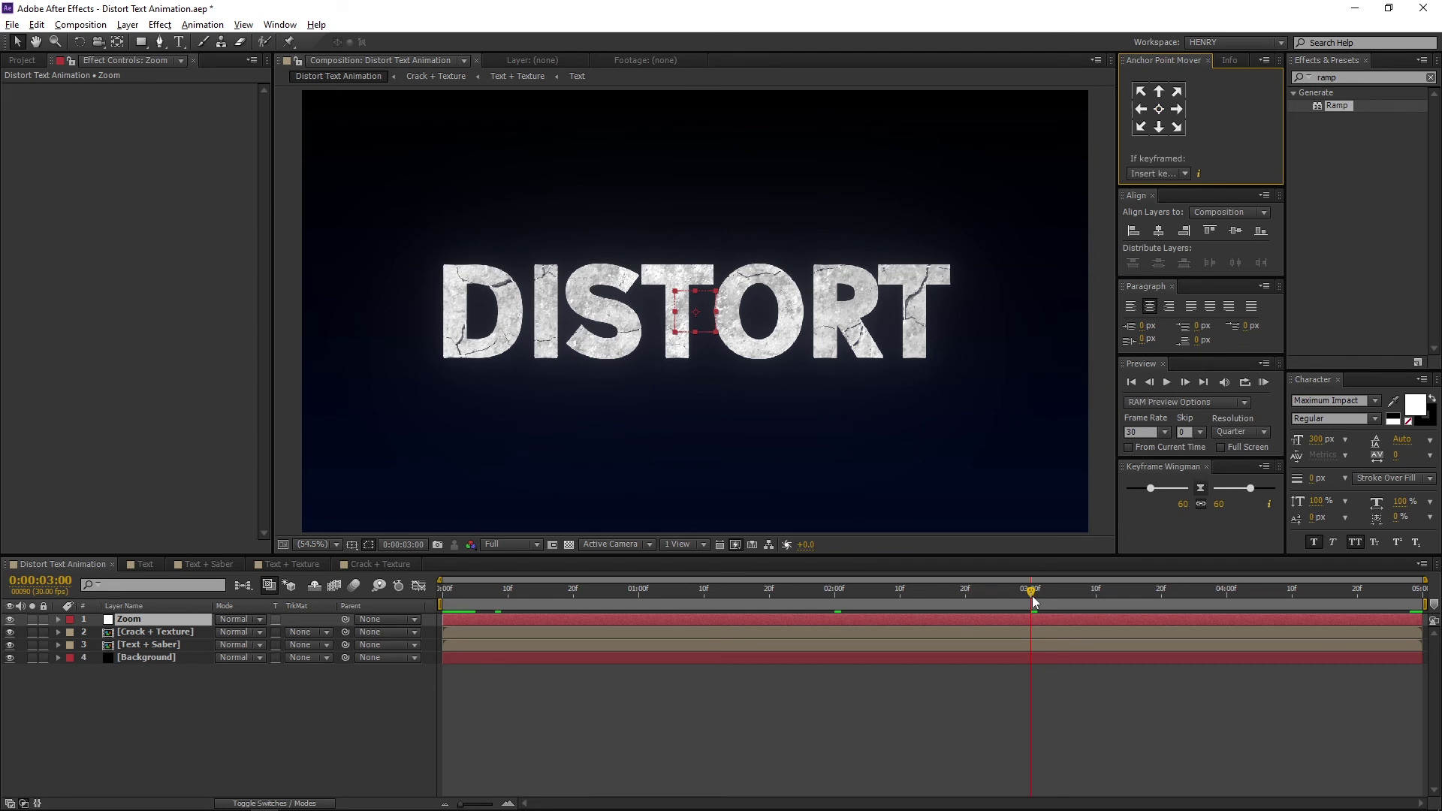
- Go to the start of the composition and parent the Crack + Texture, Text + Saber and Background layers to the Zoom null
{"action": "left_click_drag", "start_coordinate": [1033, 599], "coordinate": [416, 597]}
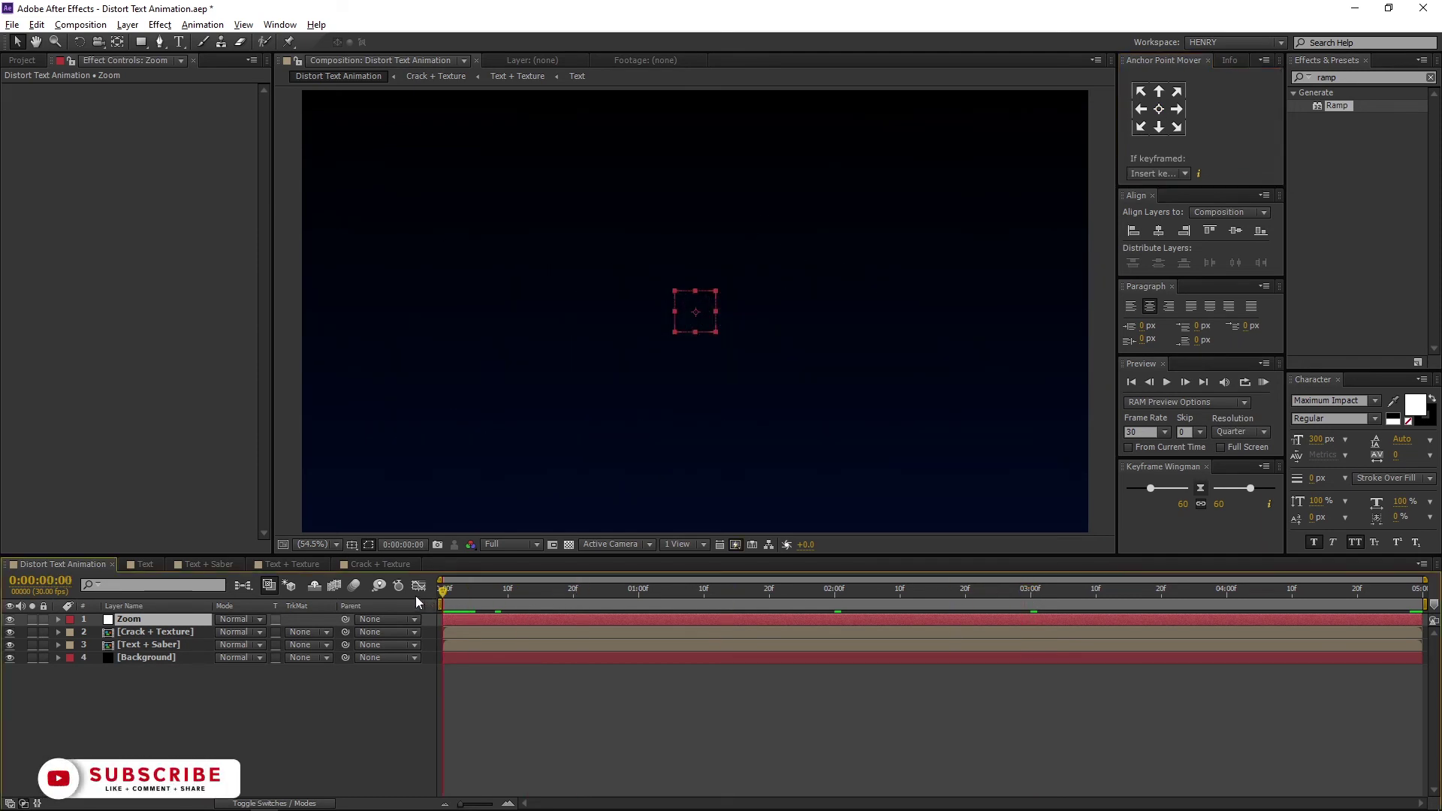
{"action": "left_click_drag", "start_coordinate": [173, 698], "coordinate": [177, 635]}
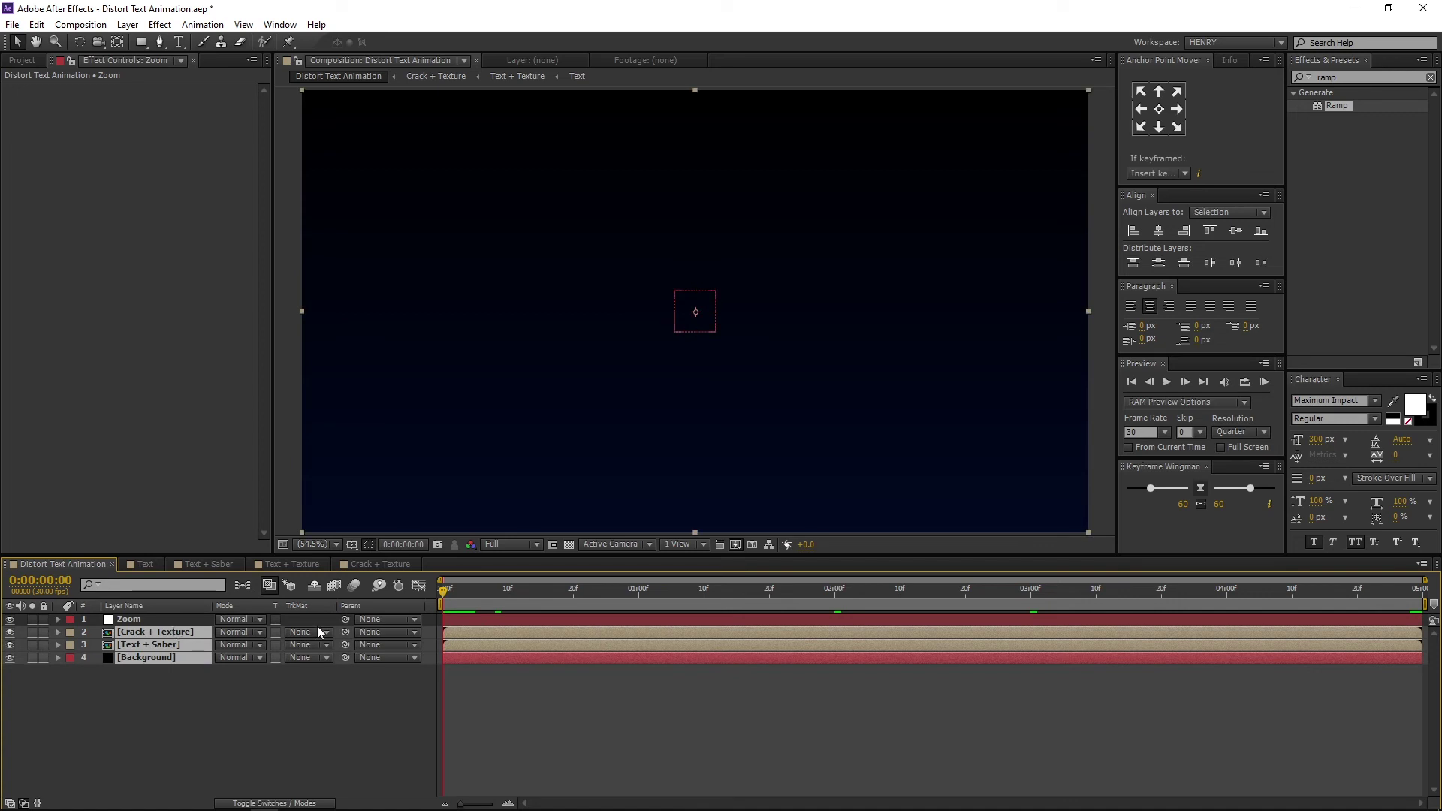
{"action": "left_click_drag", "start_coordinate": [346, 635], "coordinate": [150, 618]}
{"action": "right_click", "coordinate": [389, 605]}
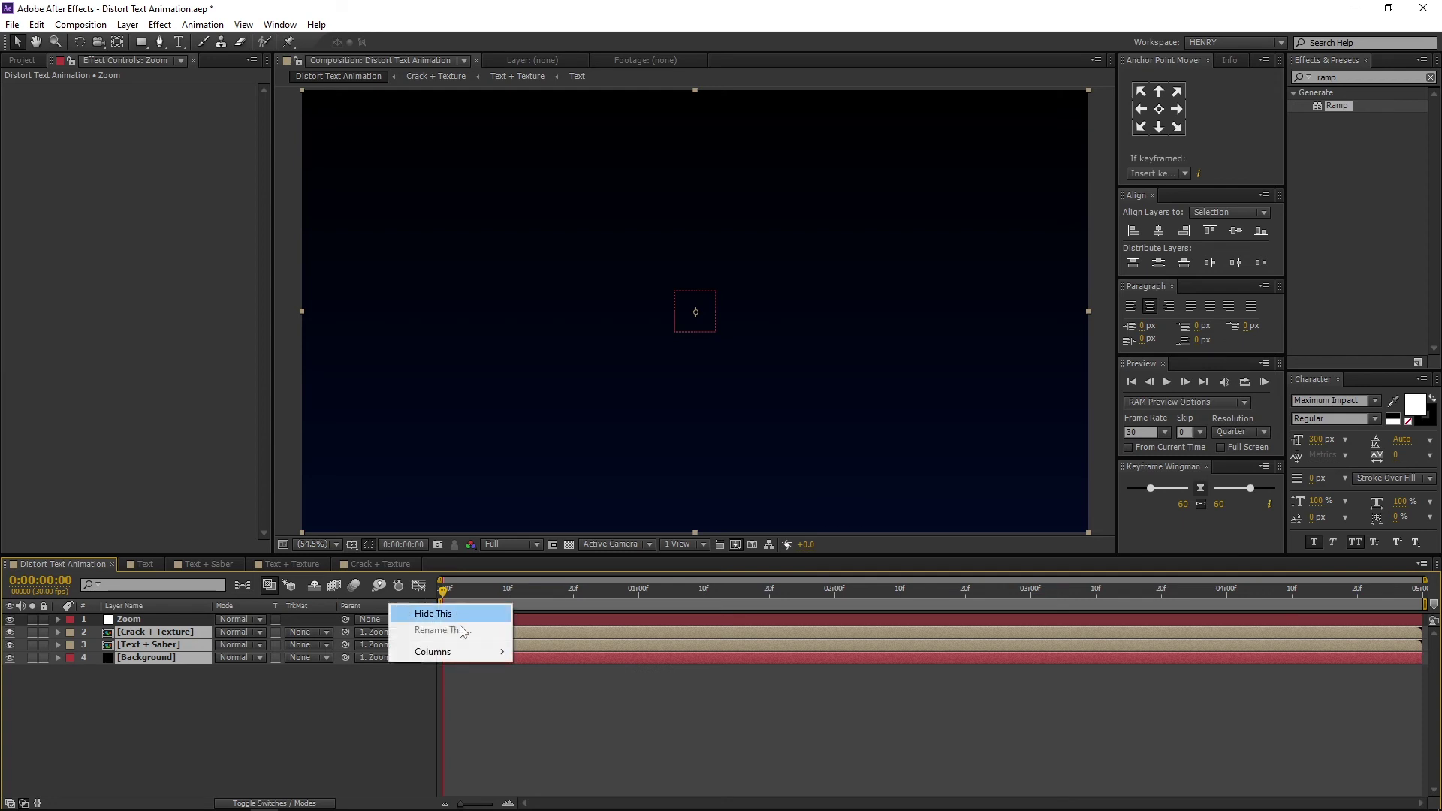
{"action": "mouse_move", "coordinate": [463, 652]}
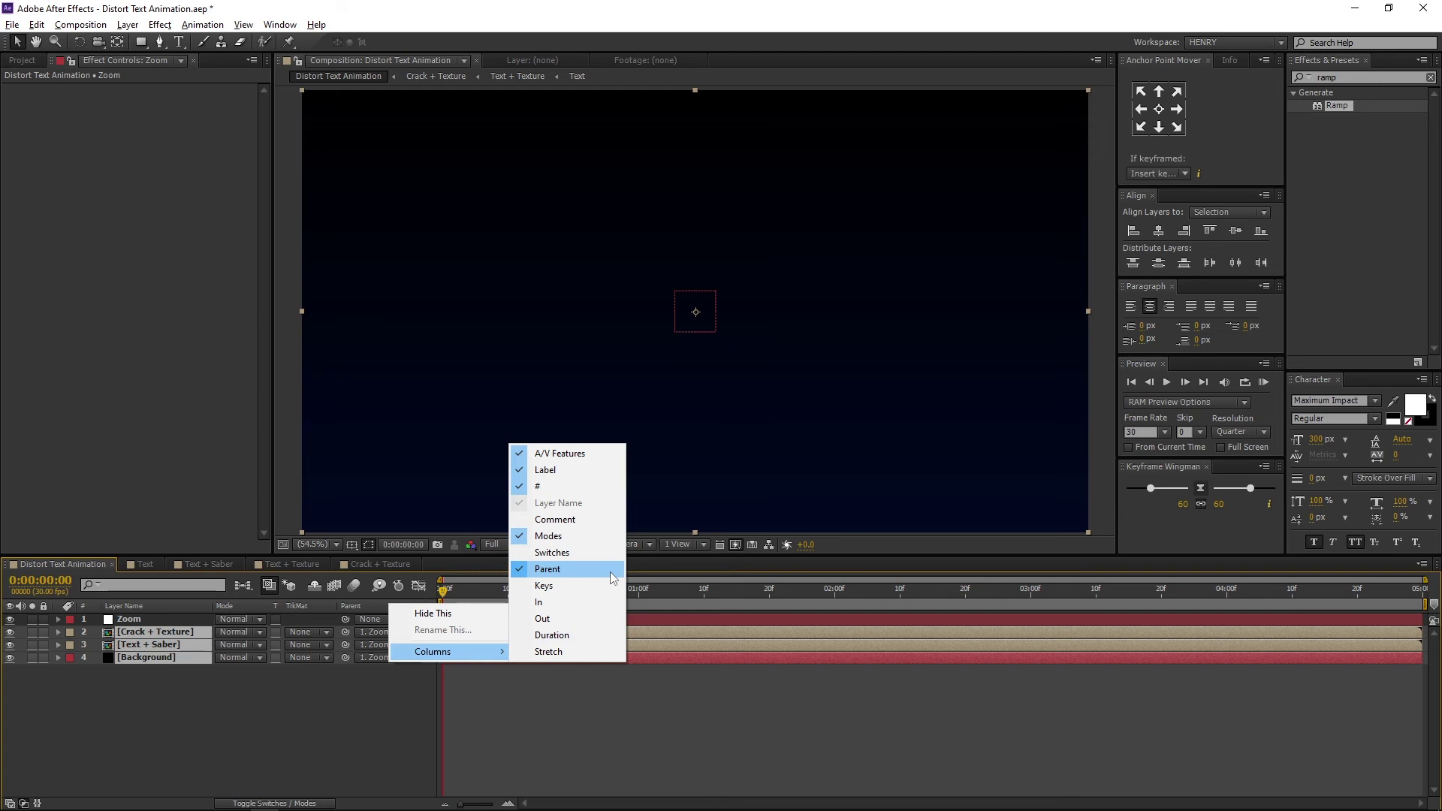
{"action": "left_click", "coordinate": [201, 692]}
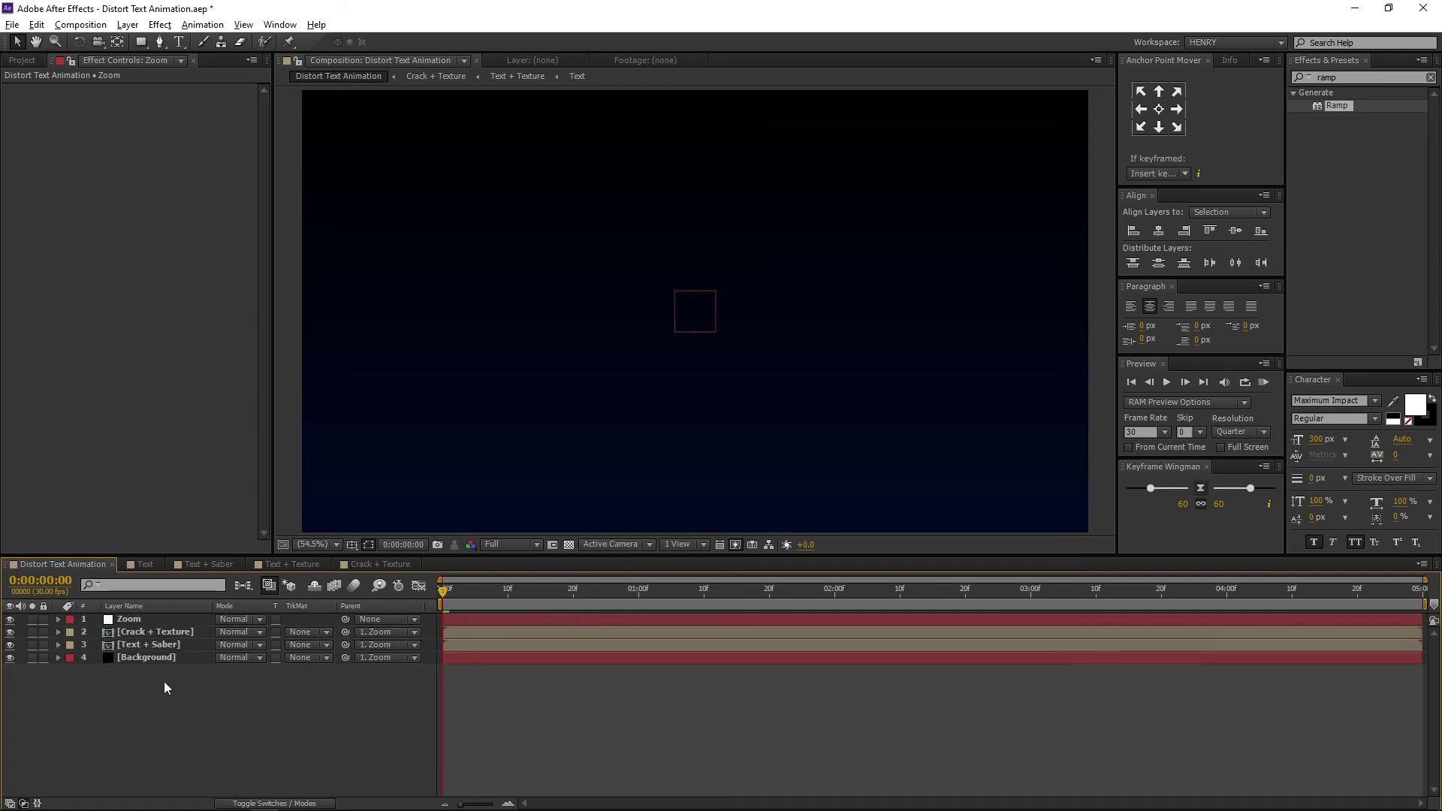
- Set the Zoom null's Scale to 150% at 0:00 and enable keyframing for it
{"action": "left_click", "coordinate": [164, 621]}
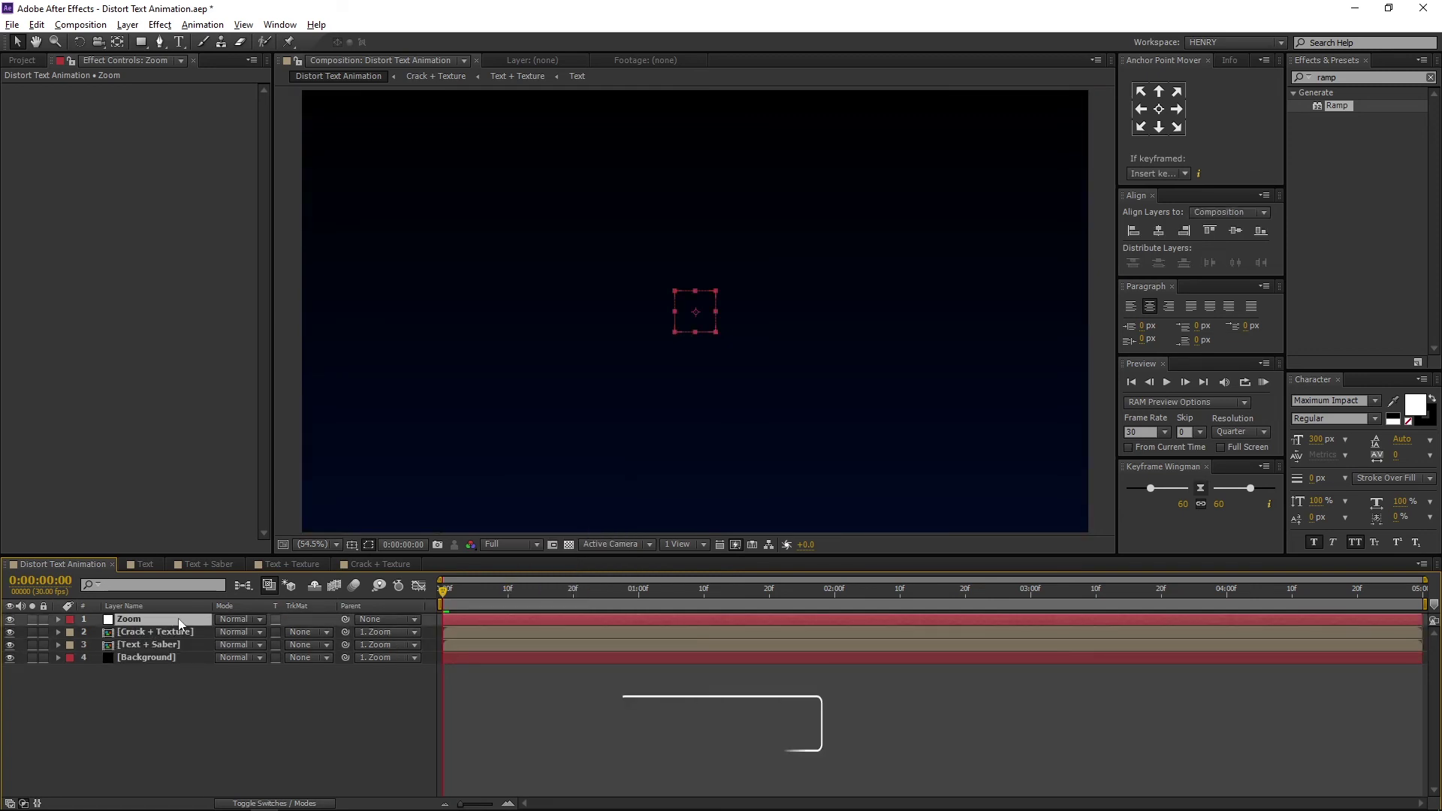
{"action": "key", "text": "s"}
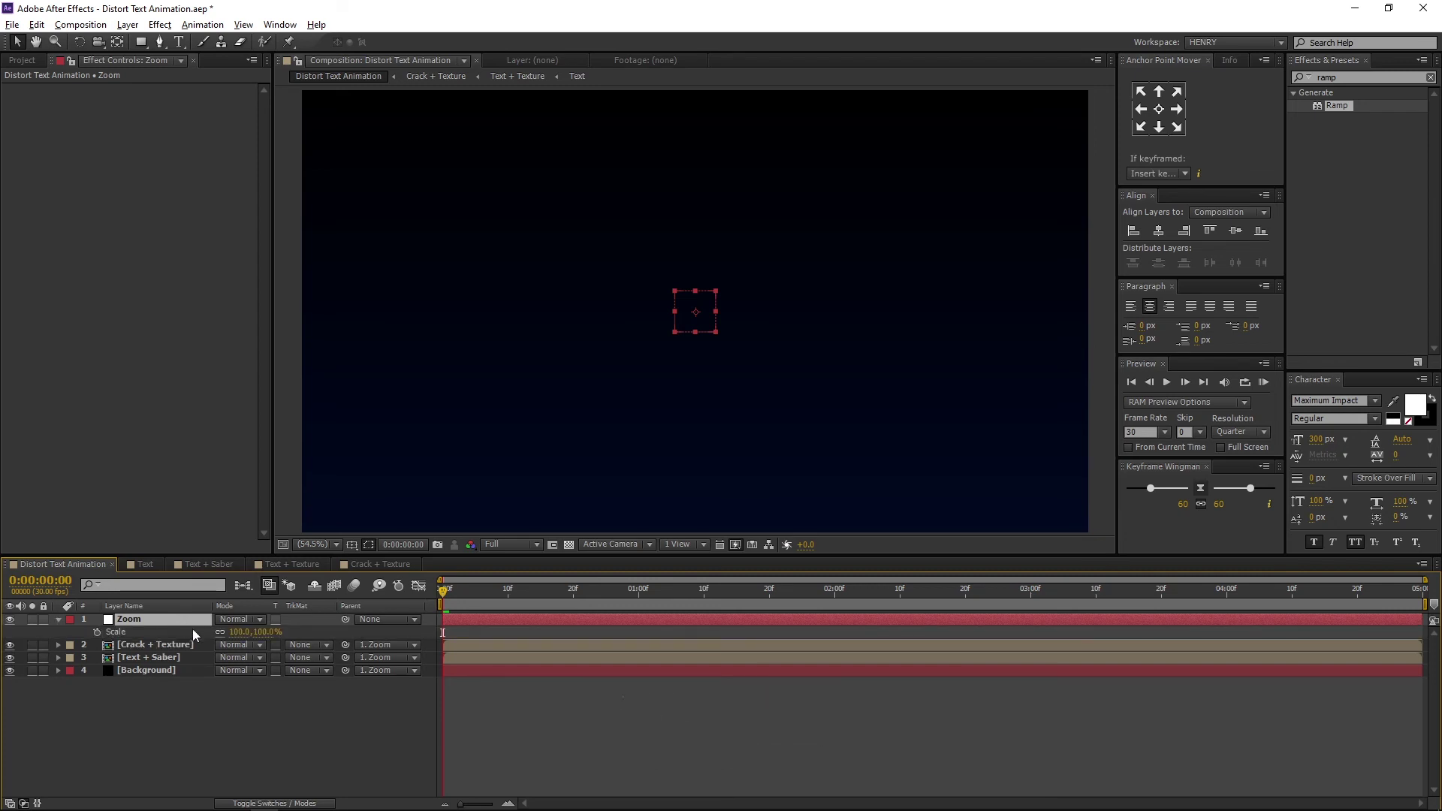
{"action": "left_click", "coordinate": [238, 632]}
{"action": "type", "text": "150"}
{"action": "key", "text": "Return"}
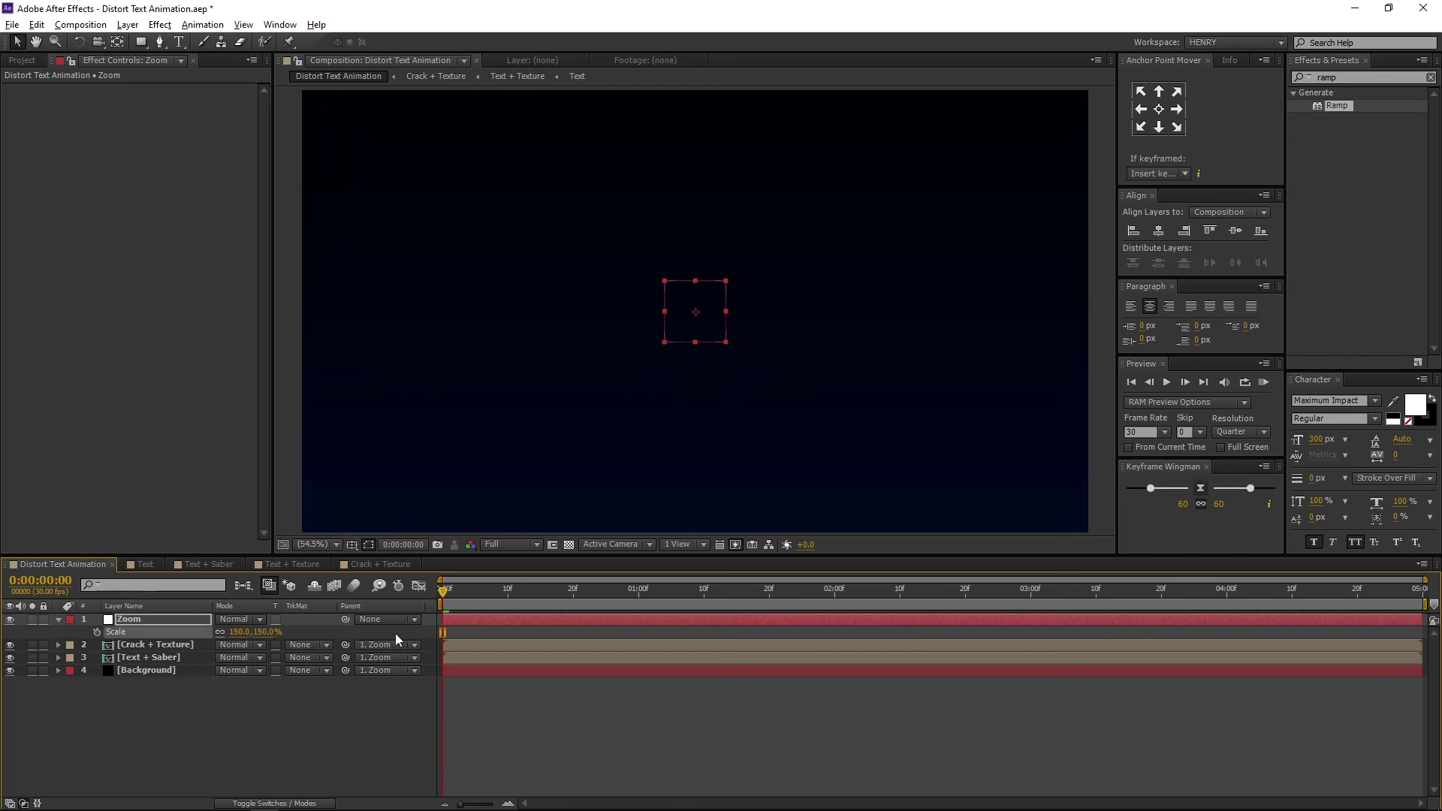
{"action": "left_click", "coordinate": [96, 632]}
- Add a Scale keyframe of 100% to the Zoom null at 2 seconds
{"action": "left_click", "coordinate": [834, 595]}
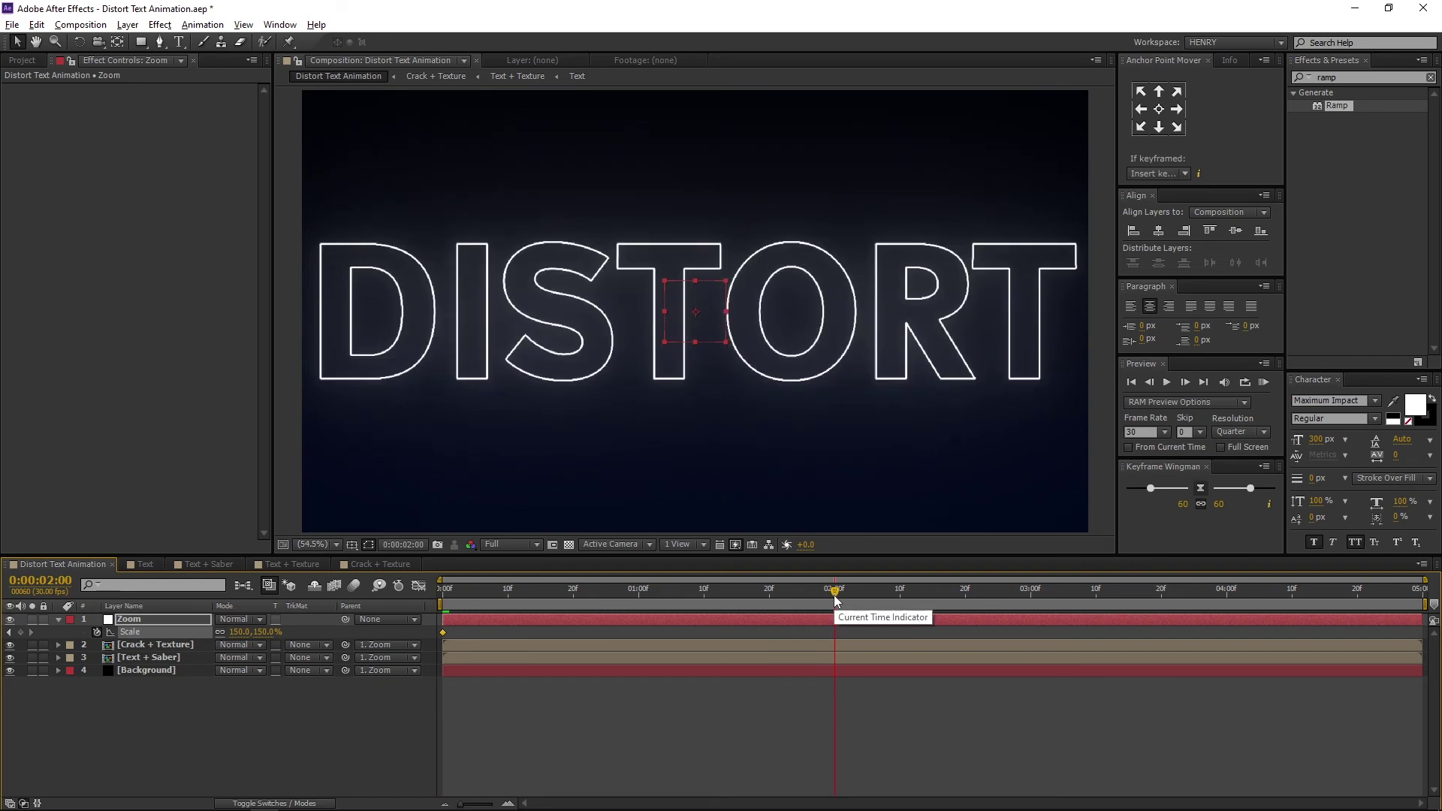
{"action": "left_click", "coordinate": [237, 633]}
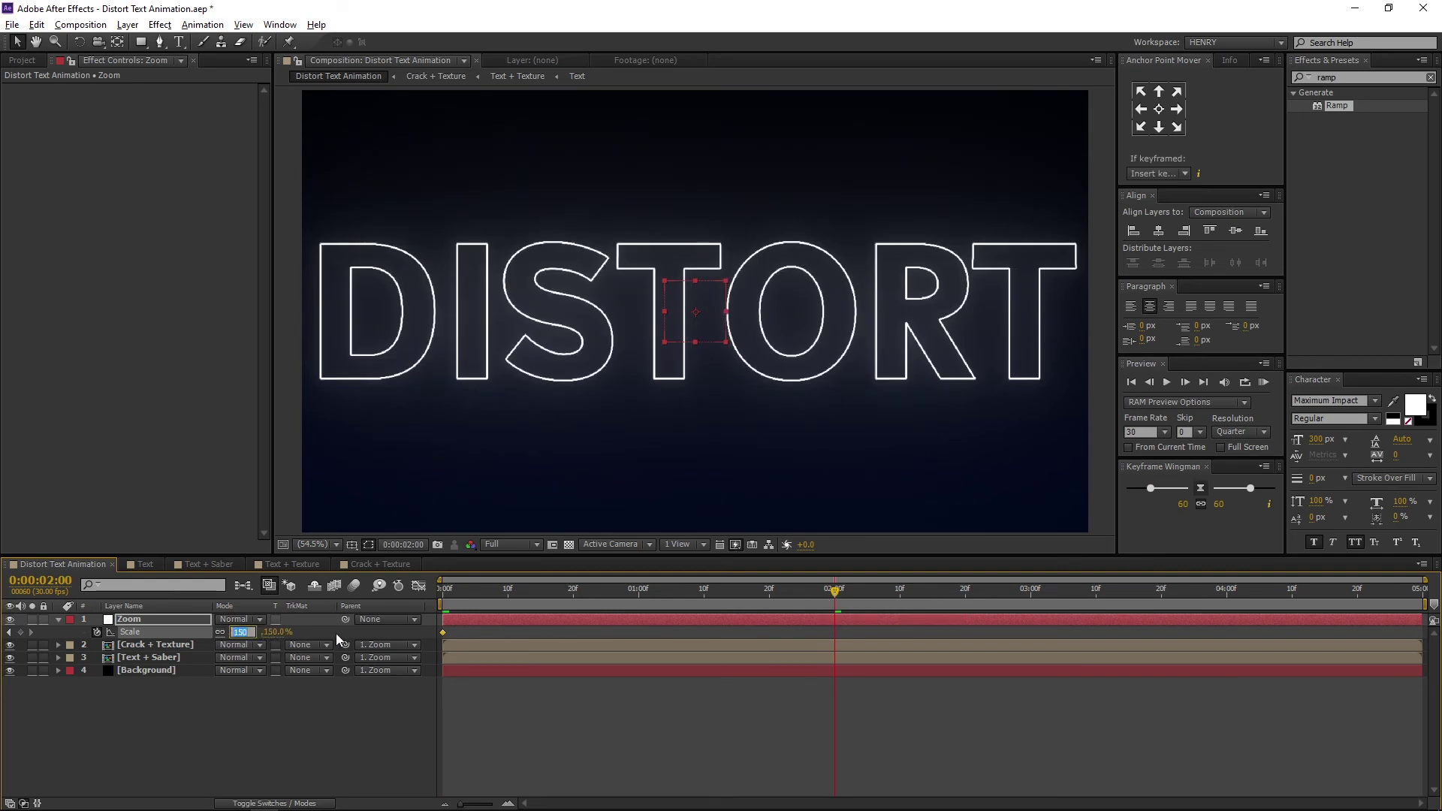
{"action": "type", "text": "1"}
{"action": "key", "text": "Return"}
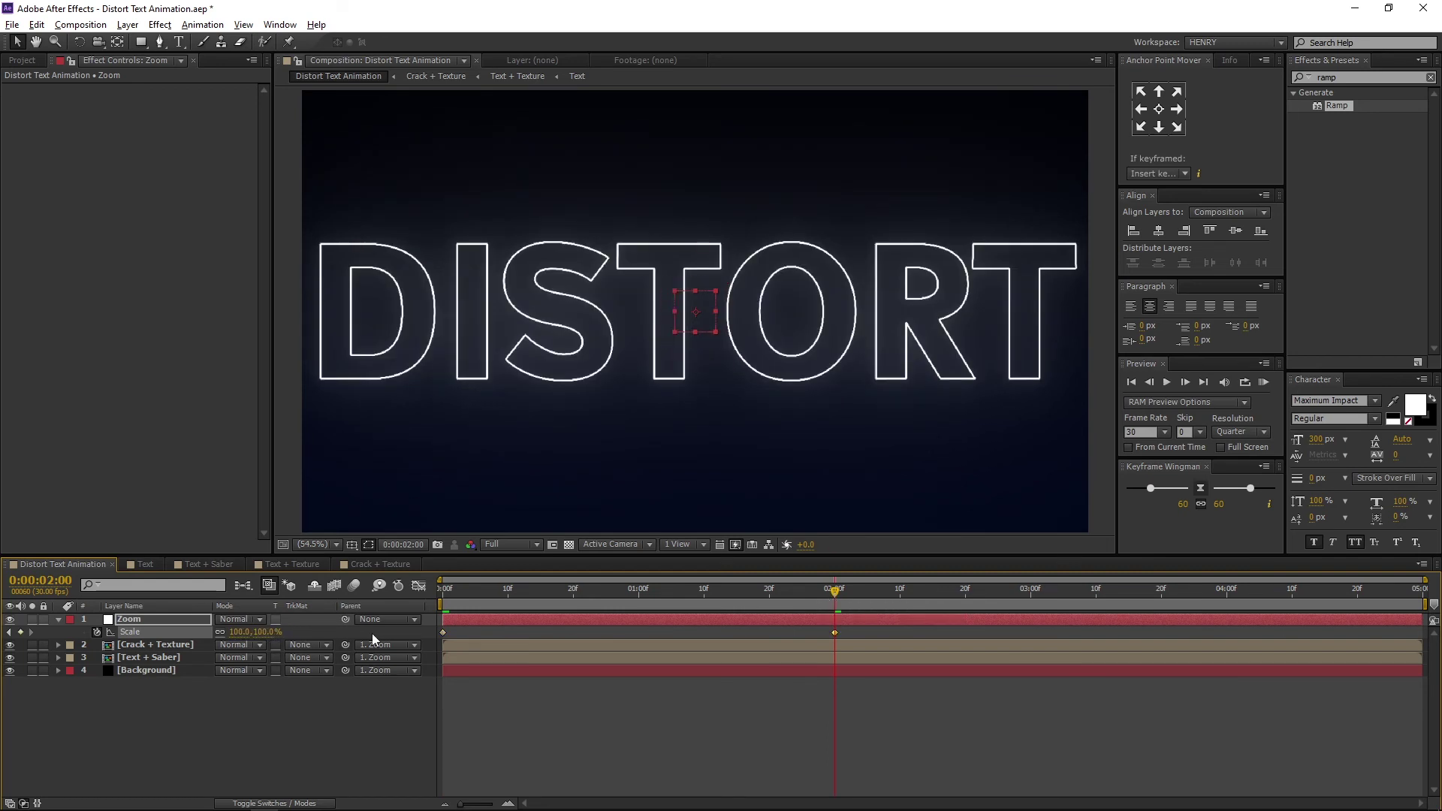
- Add a Scale keyframe of 105% to the Zoom null at the last frame, 0:00:04:29
{"action": "left_click_drag", "start_coordinate": [1380, 595], "coordinate": [1436, 599]}
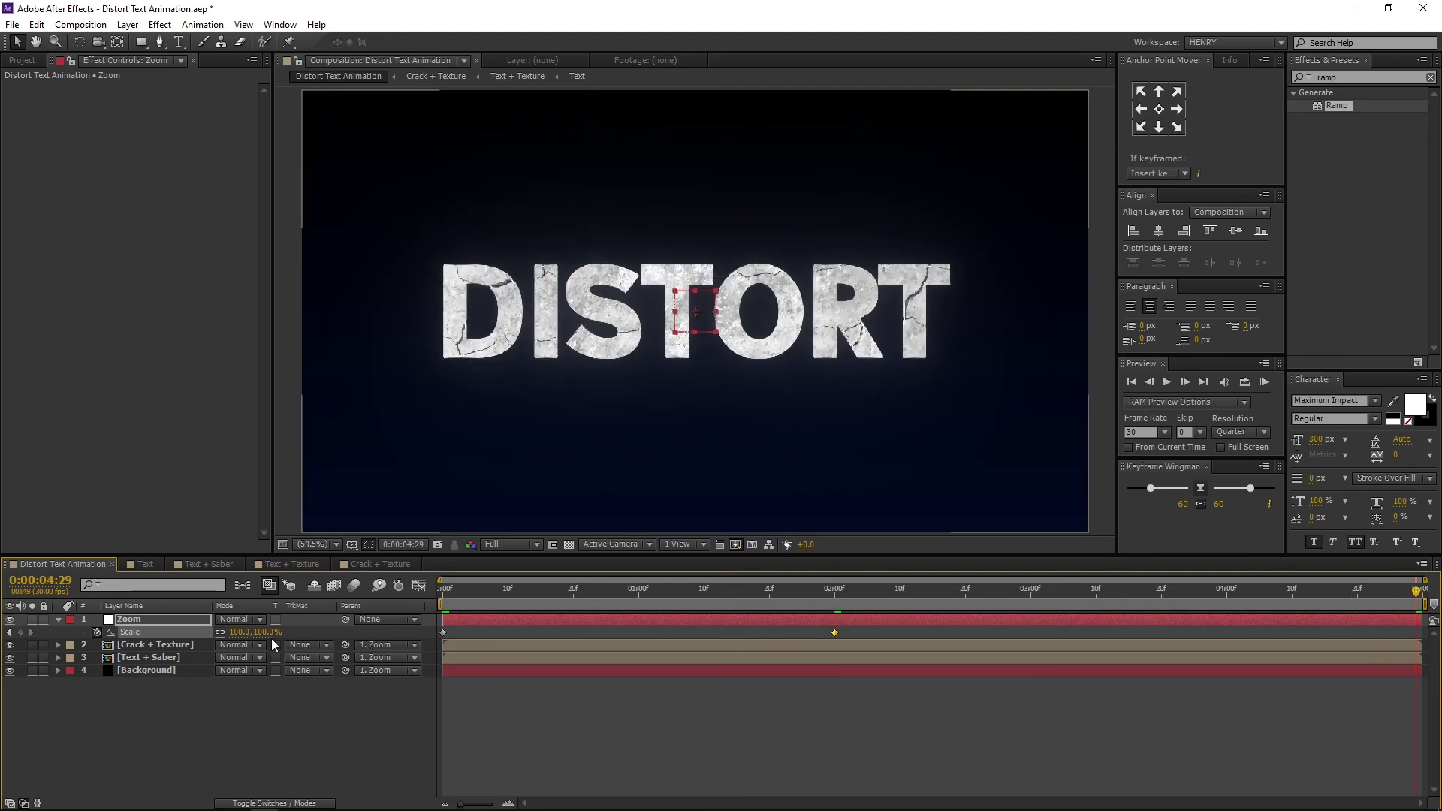
{"action": "left_click", "coordinate": [240, 632]}
{"action": "type", "text": "10"}
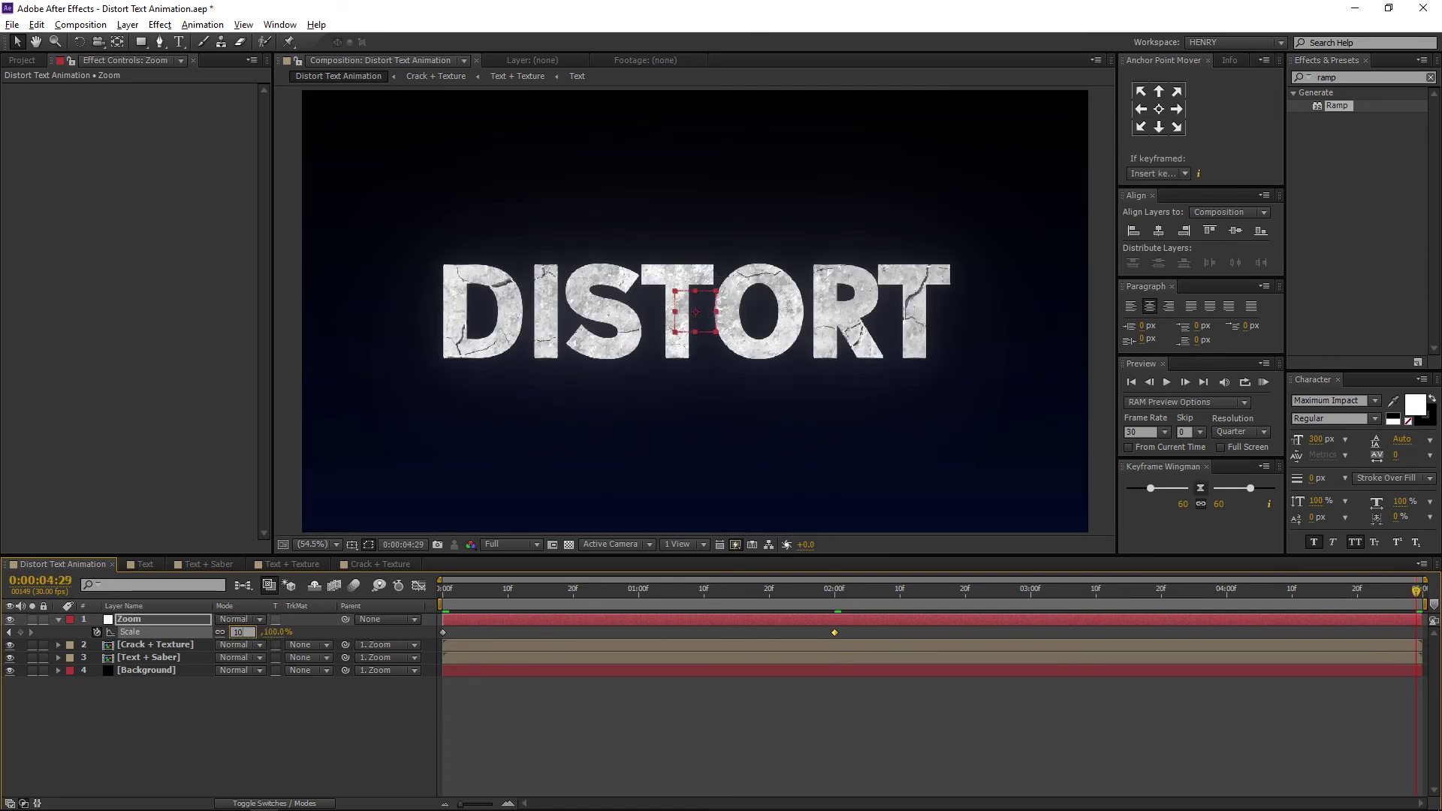
{"action": "type", "text": "5"}
{"action": "key", "text": "Return"}
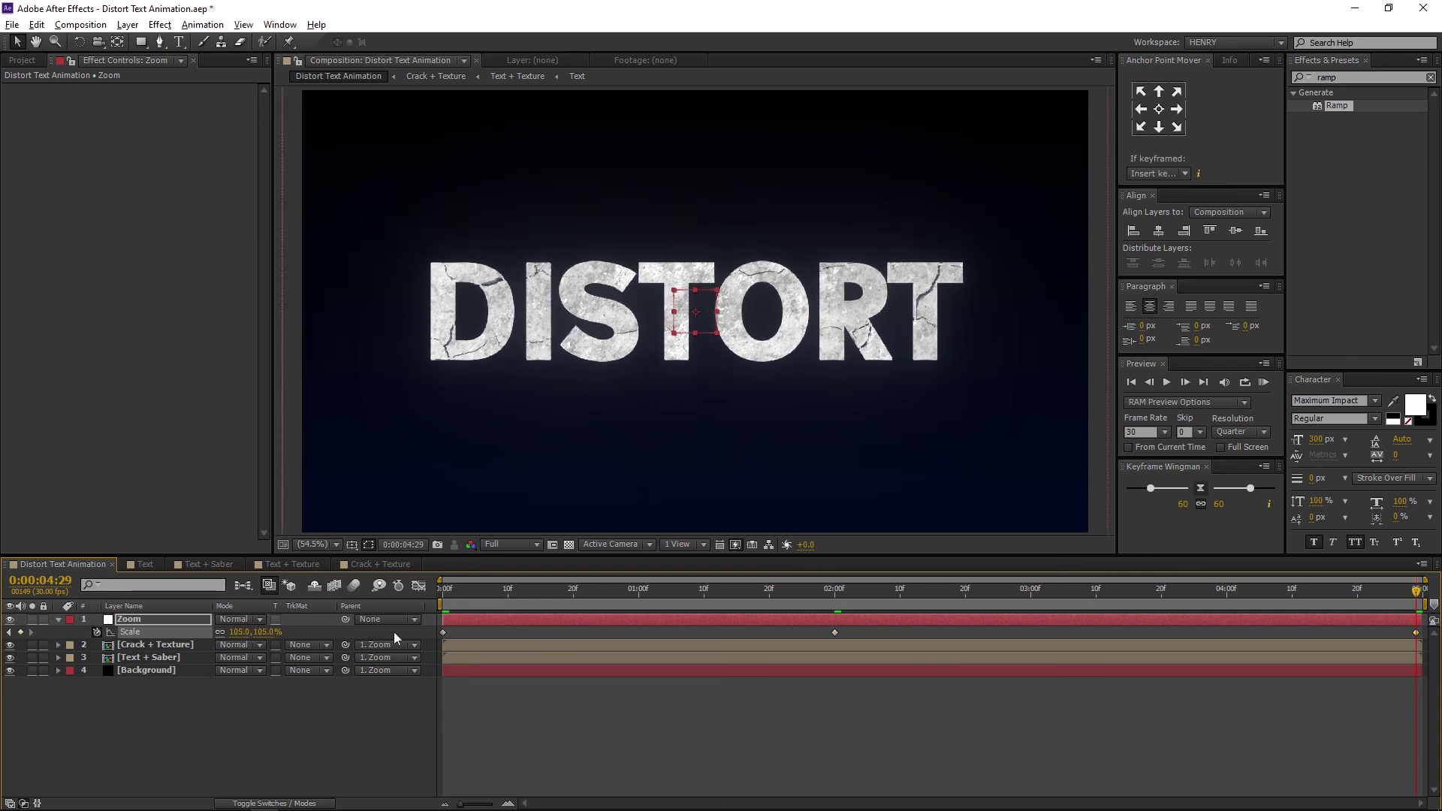
- Apply Easy Ease to all three Scale keyframes of the Zoom null and return to the start of the composition
{"action": "left_click_drag", "start_coordinate": [426, 639], "coordinate": [1426, 628]}
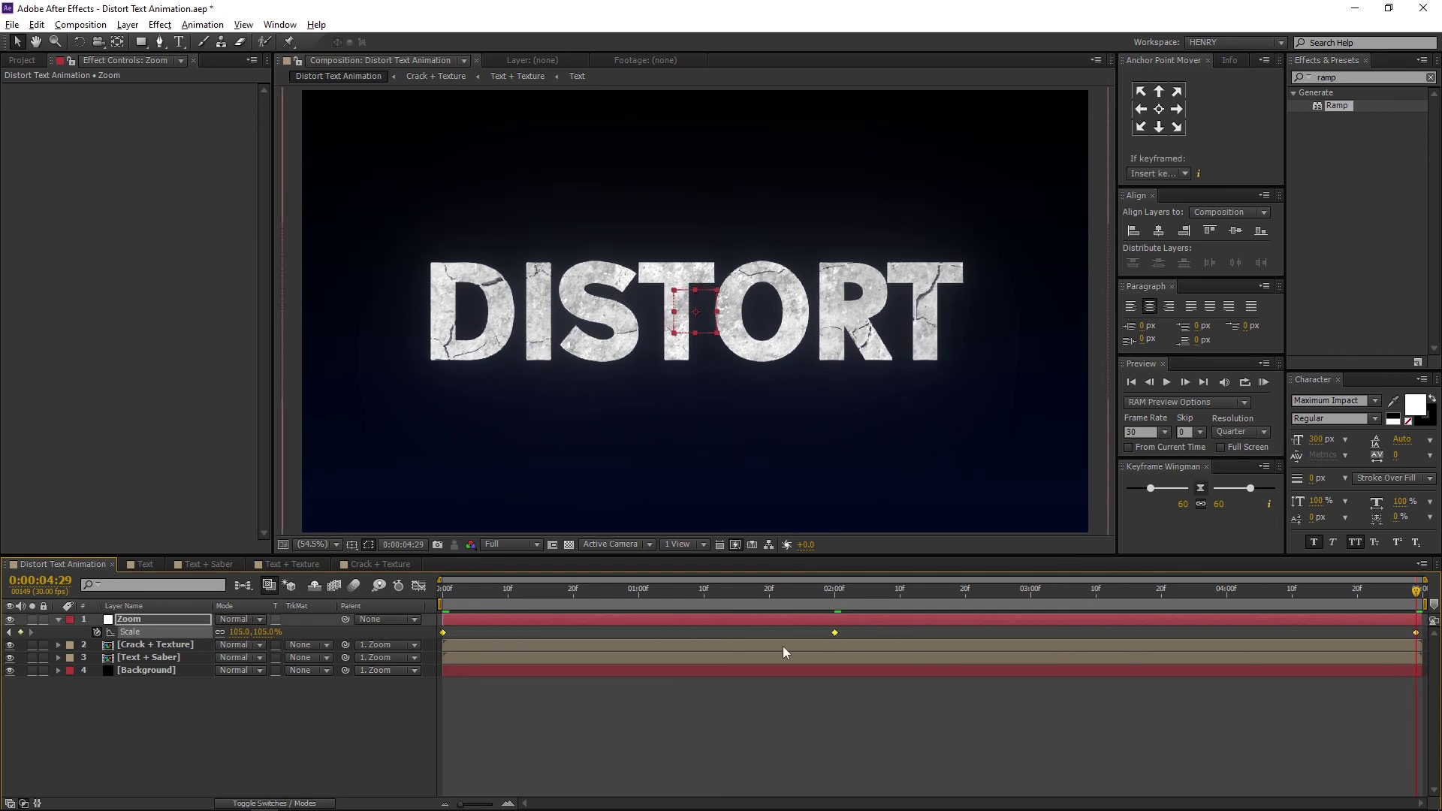
{"action": "right_click", "coordinate": [444, 633]}
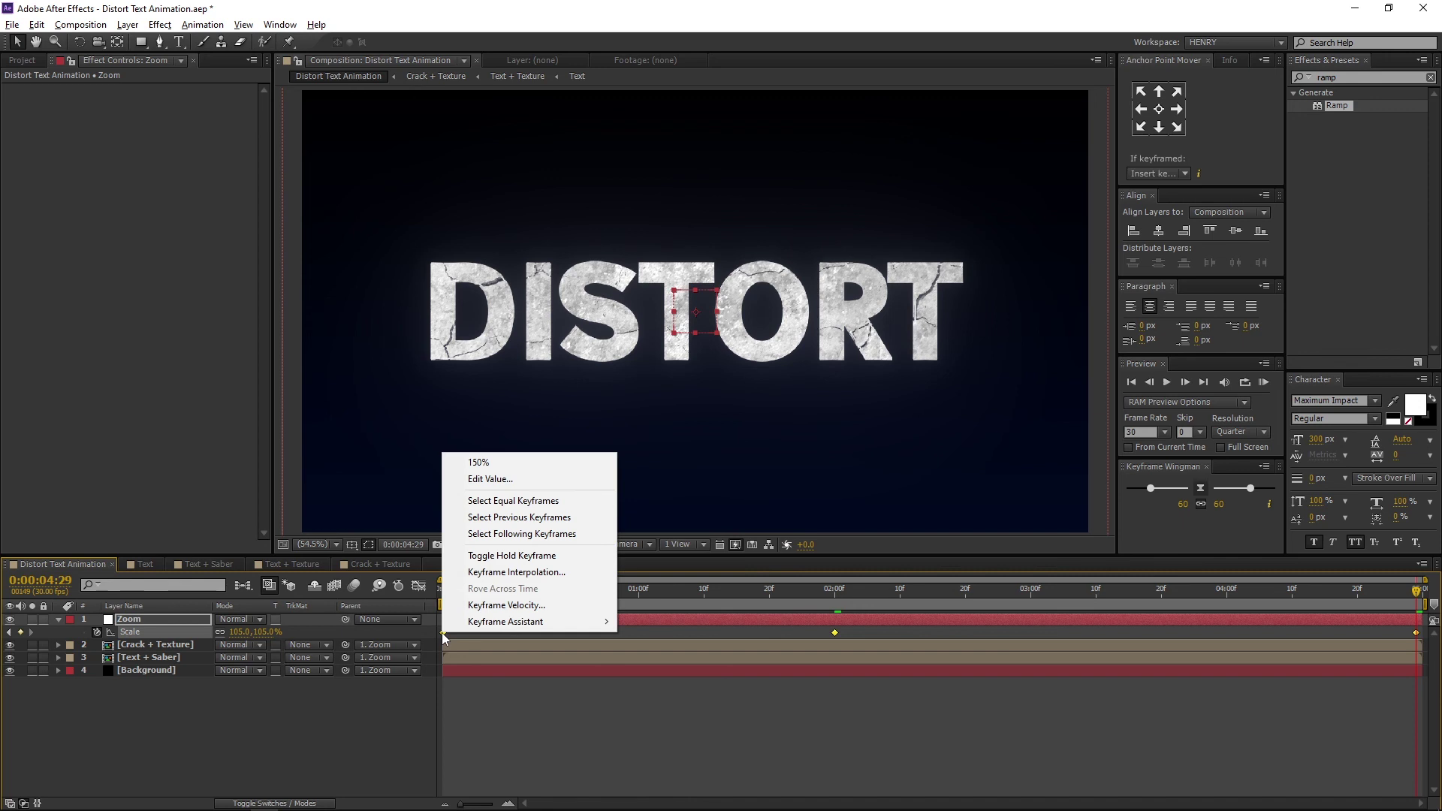
{"action": "mouse_move", "coordinate": [475, 629]}
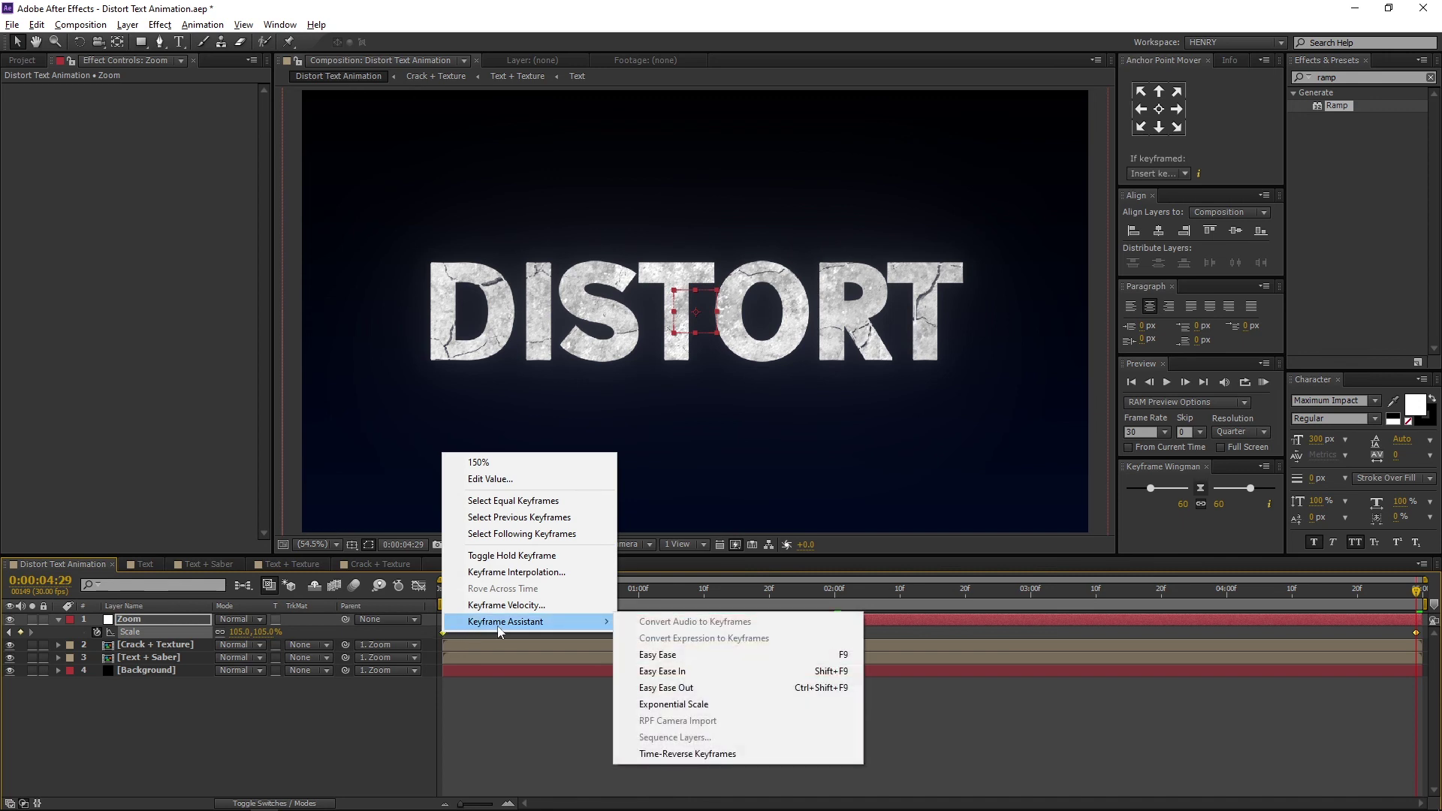
{"action": "left_click", "coordinate": [671, 655]}
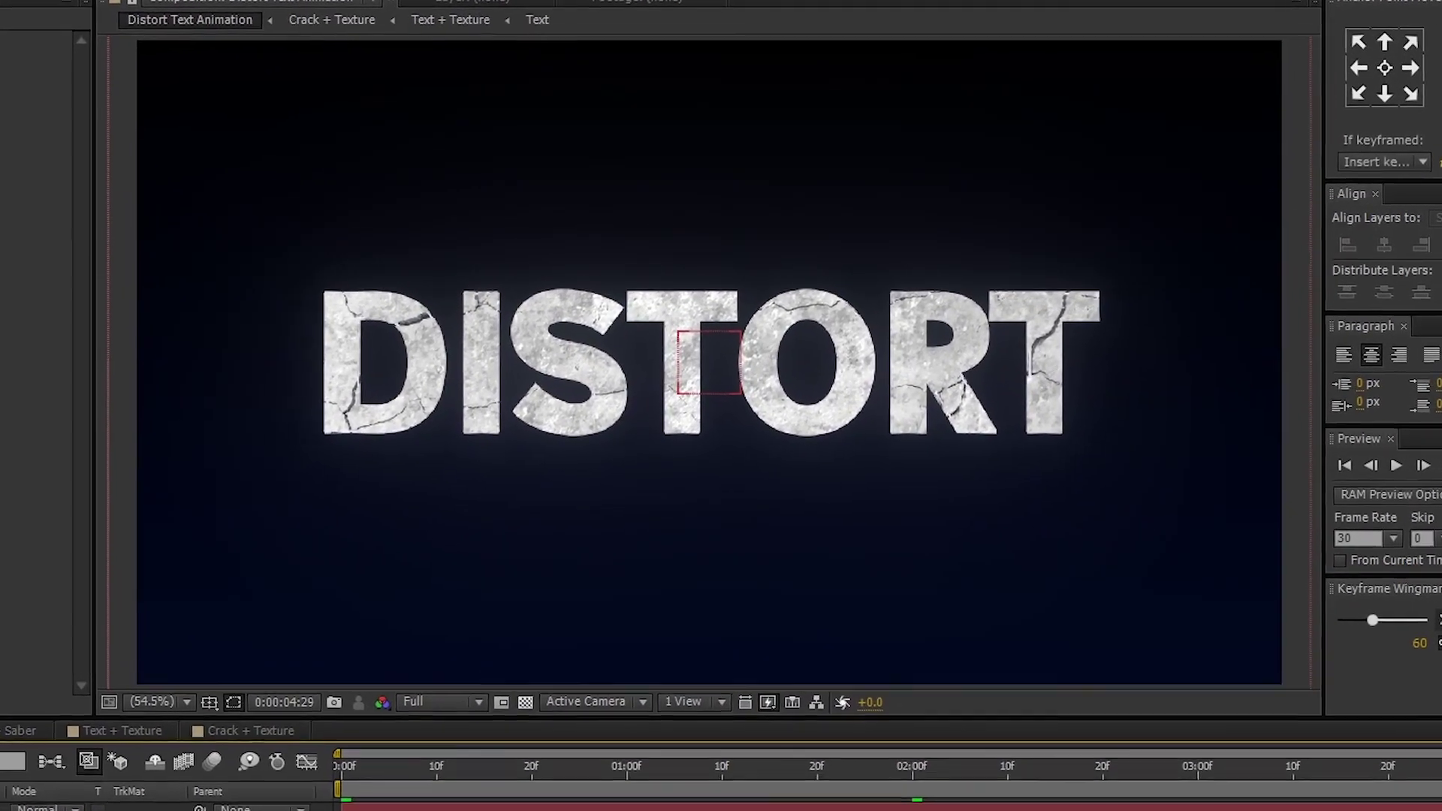
{"action": "key", "text": "Home"}
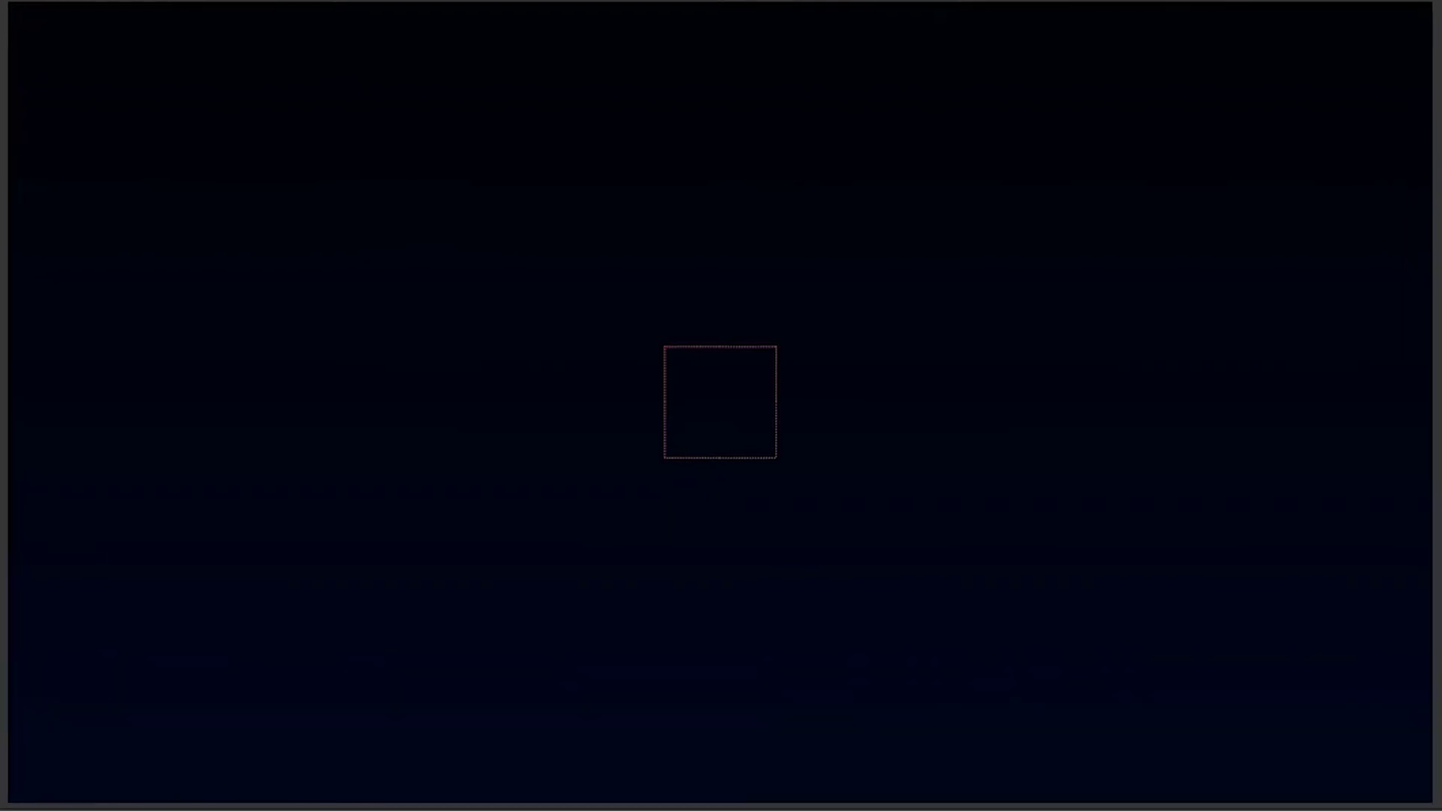